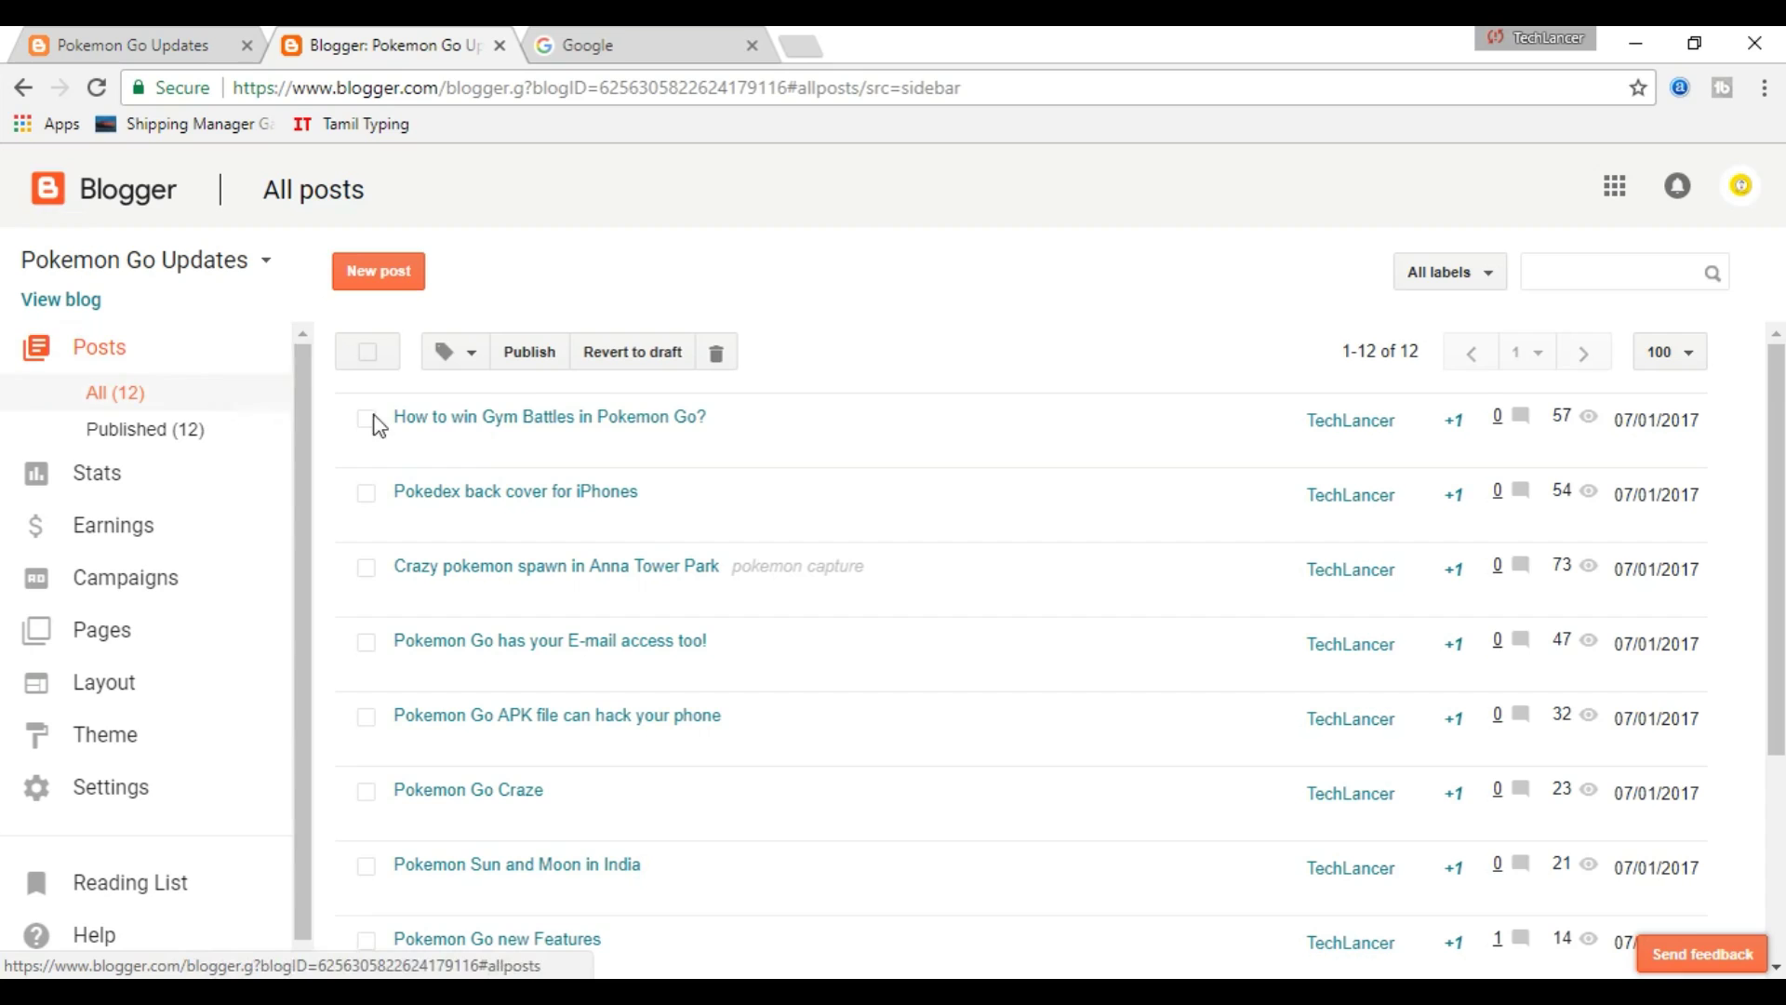
Scroll through the published blog to review its posts
scroll(484, 410, down, 3)
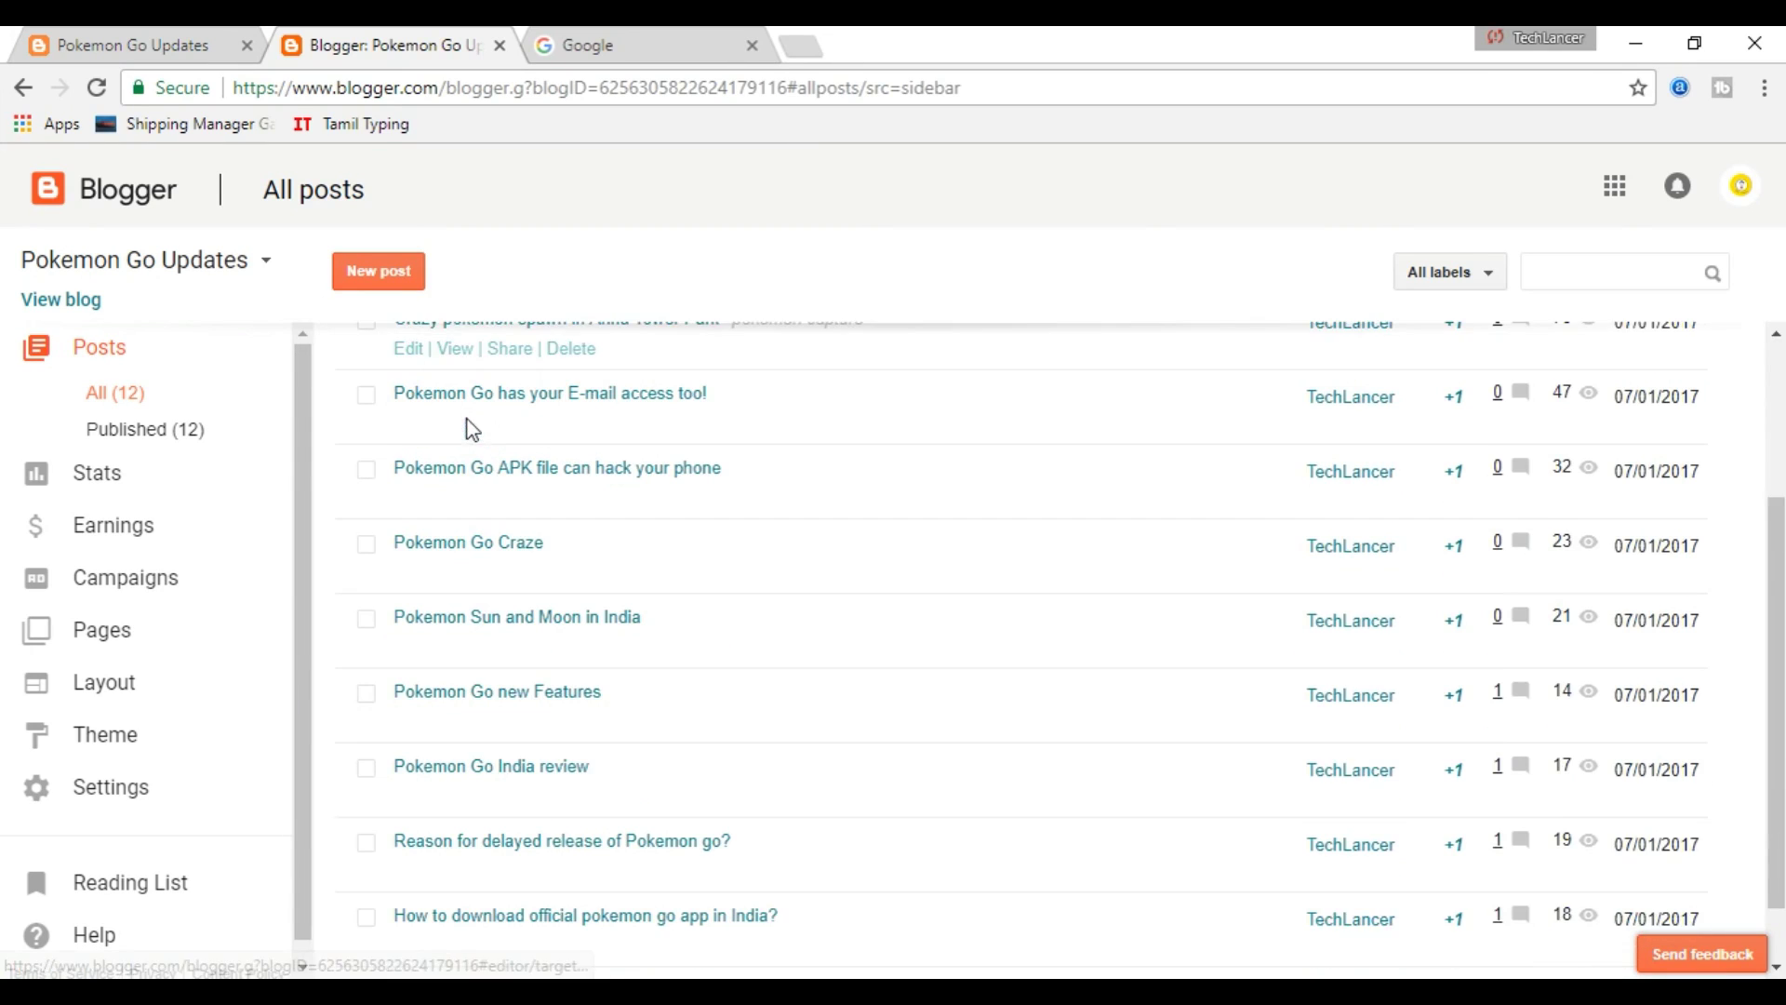
scroll(571, 515, up, 5)
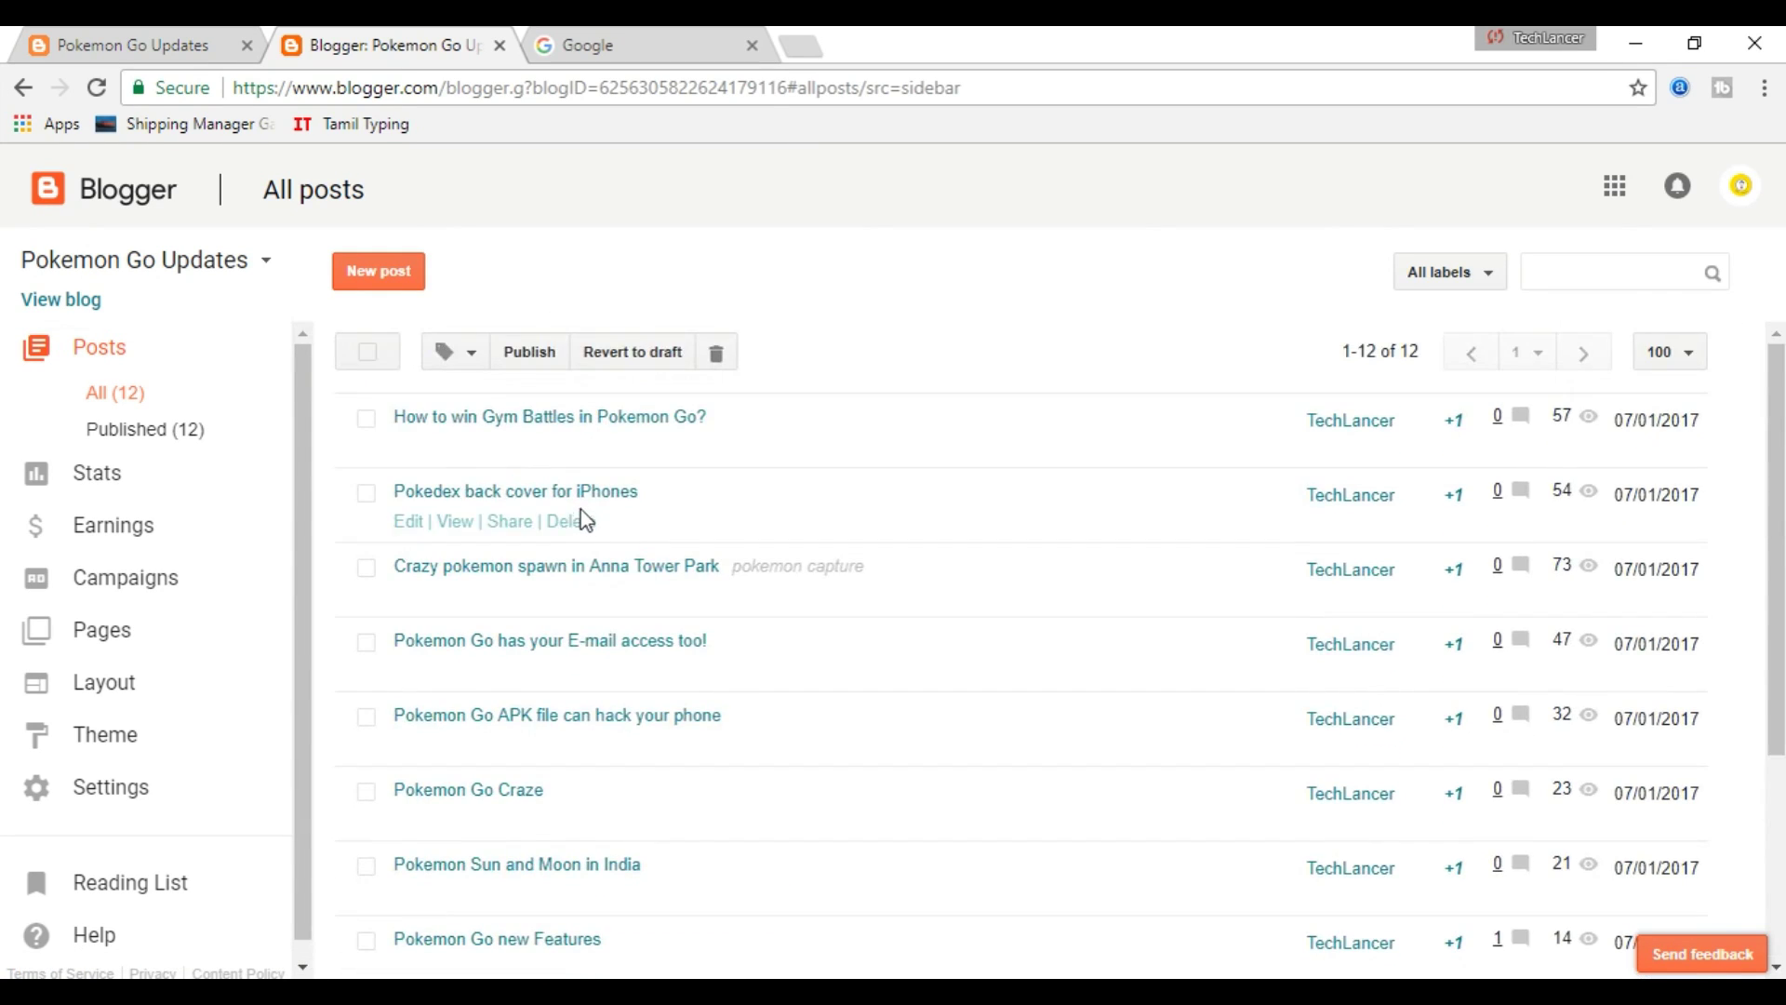
click(117, 54)
scroll(778, 363, down, 8)
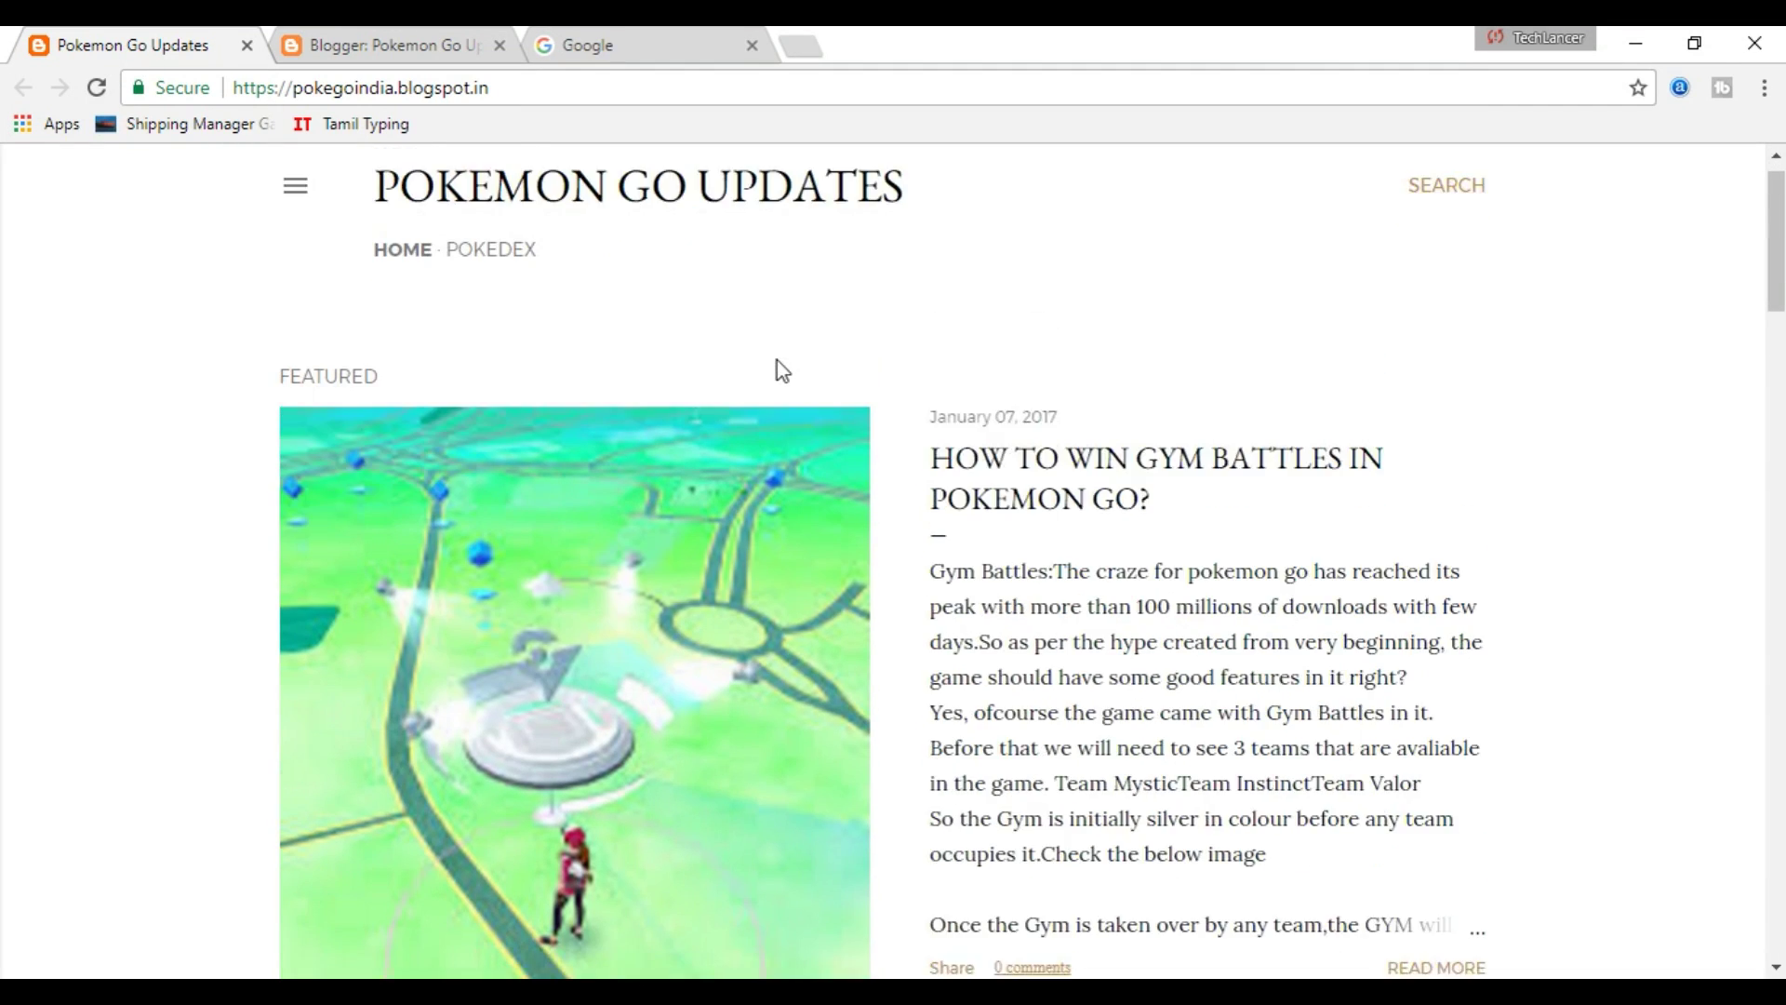
scroll(778, 372, down, 12)
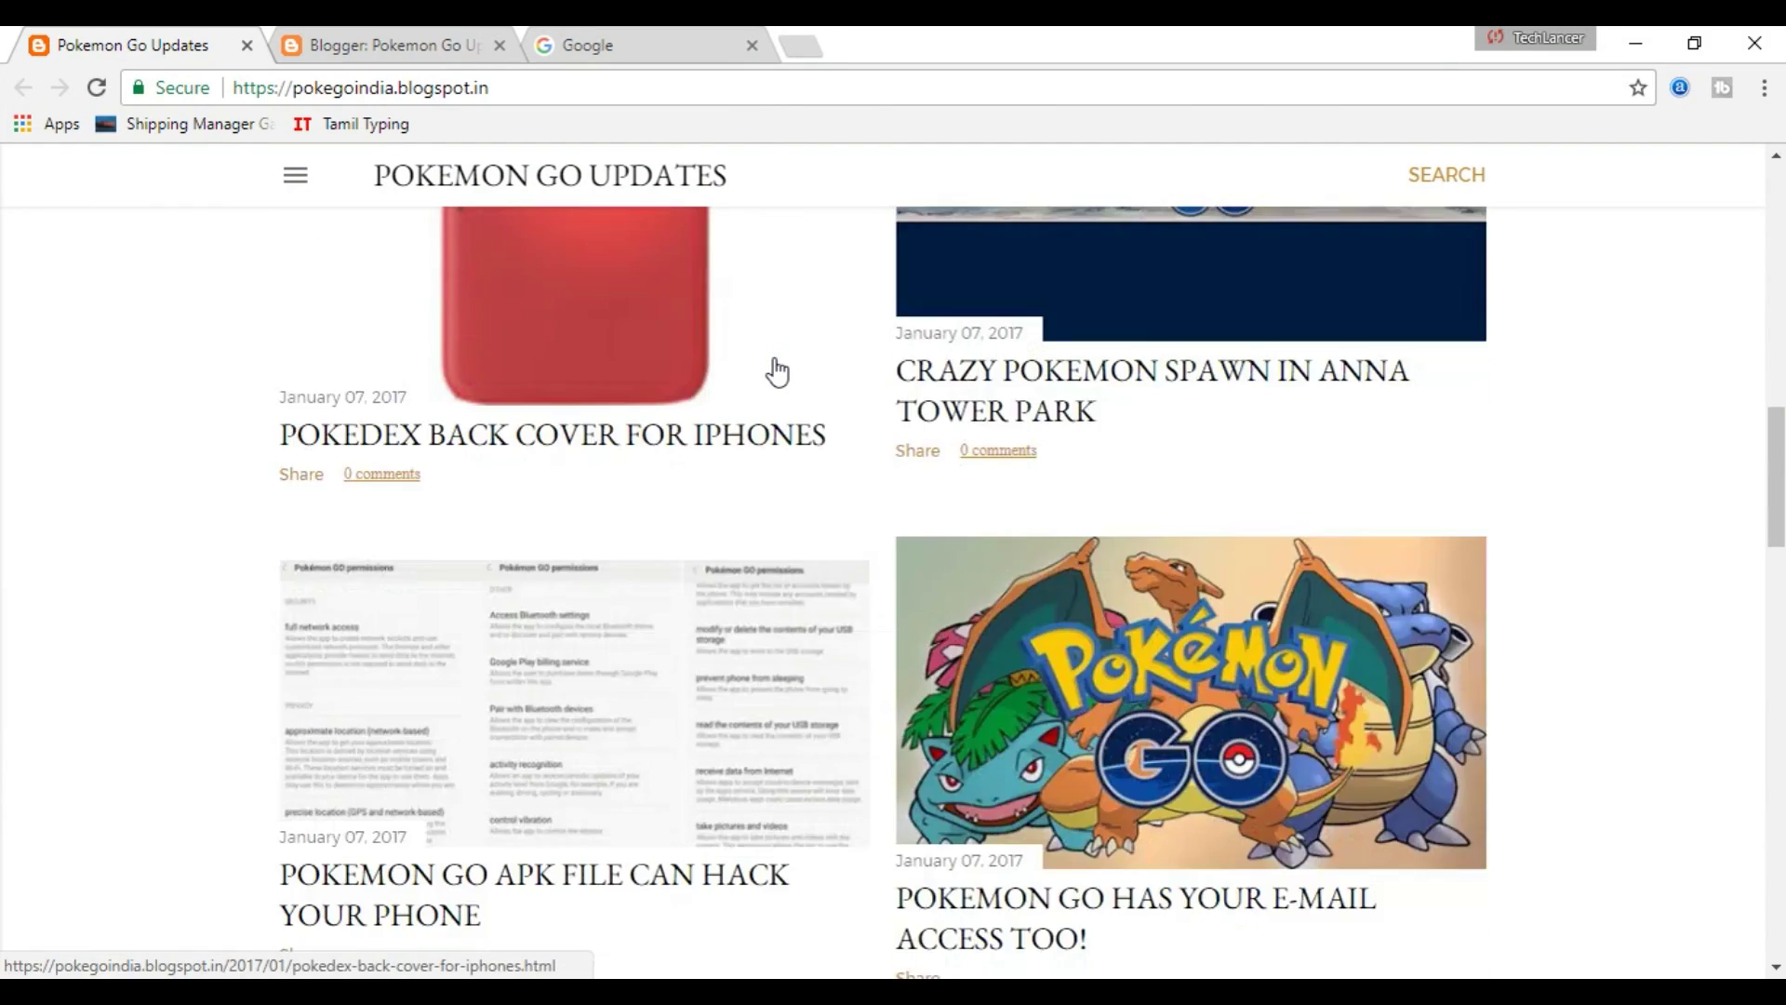
scroll(778, 372, down, 9)
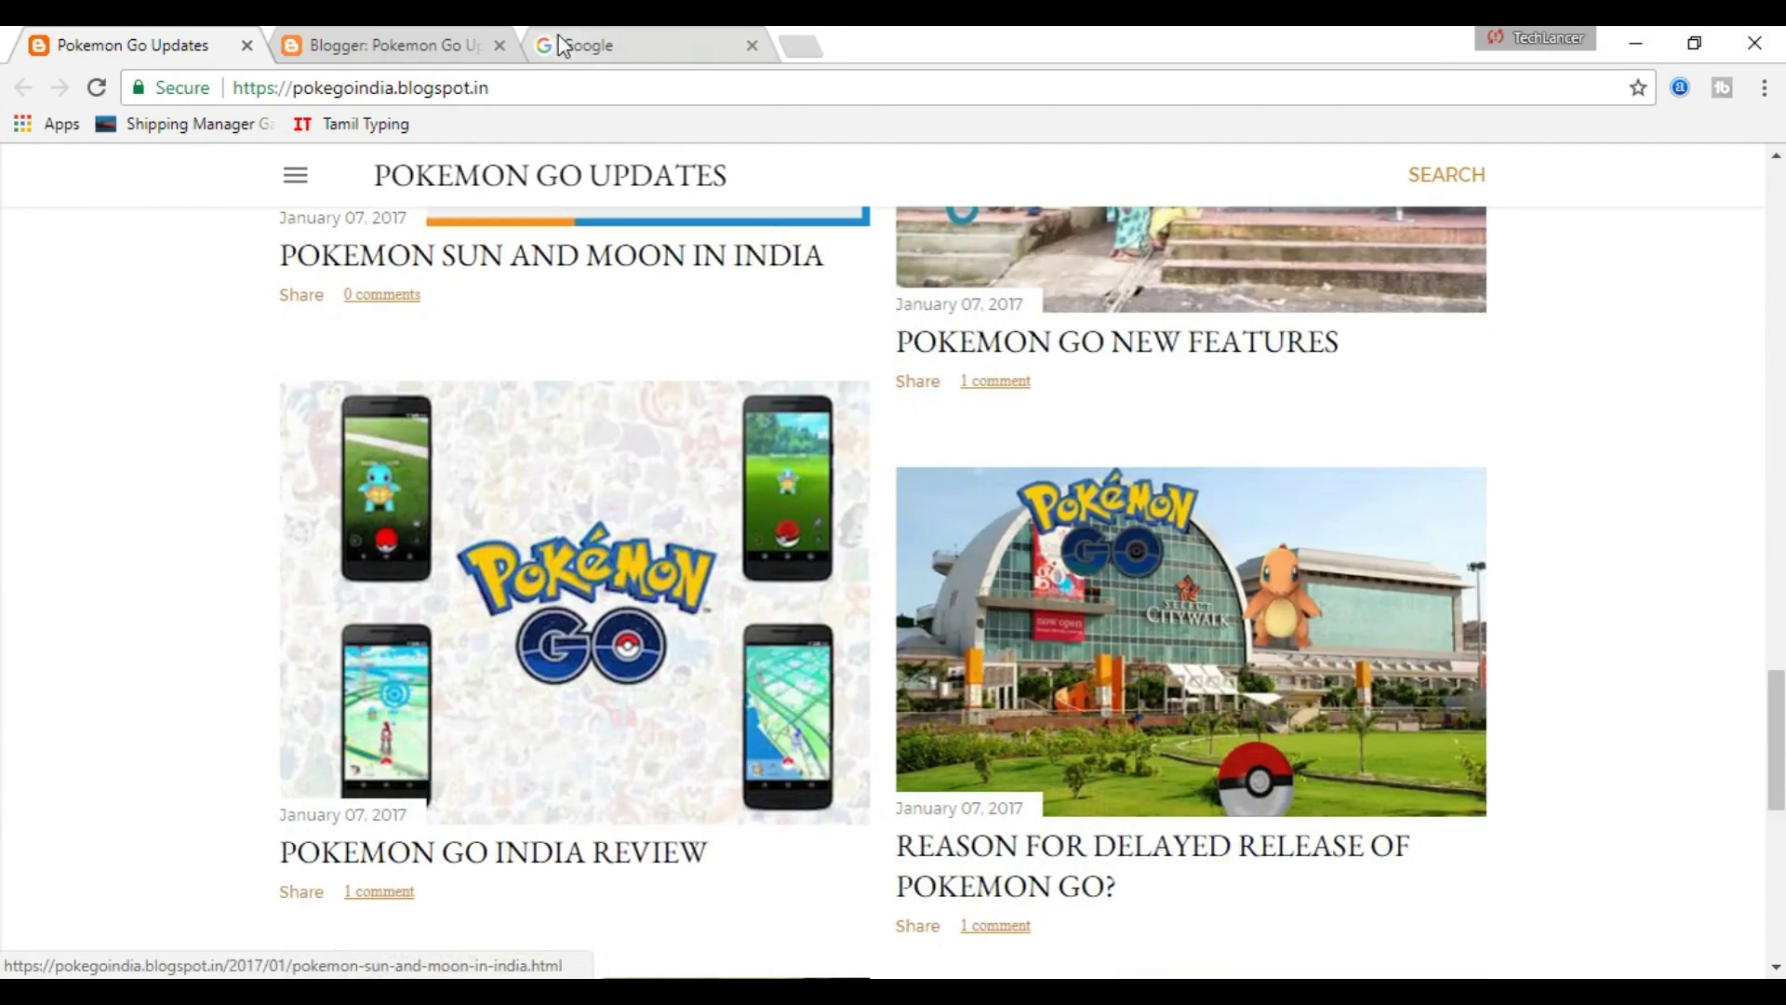
From the Google tab, run a new search and look over the 'pokemon spawn' results
click(558, 42)
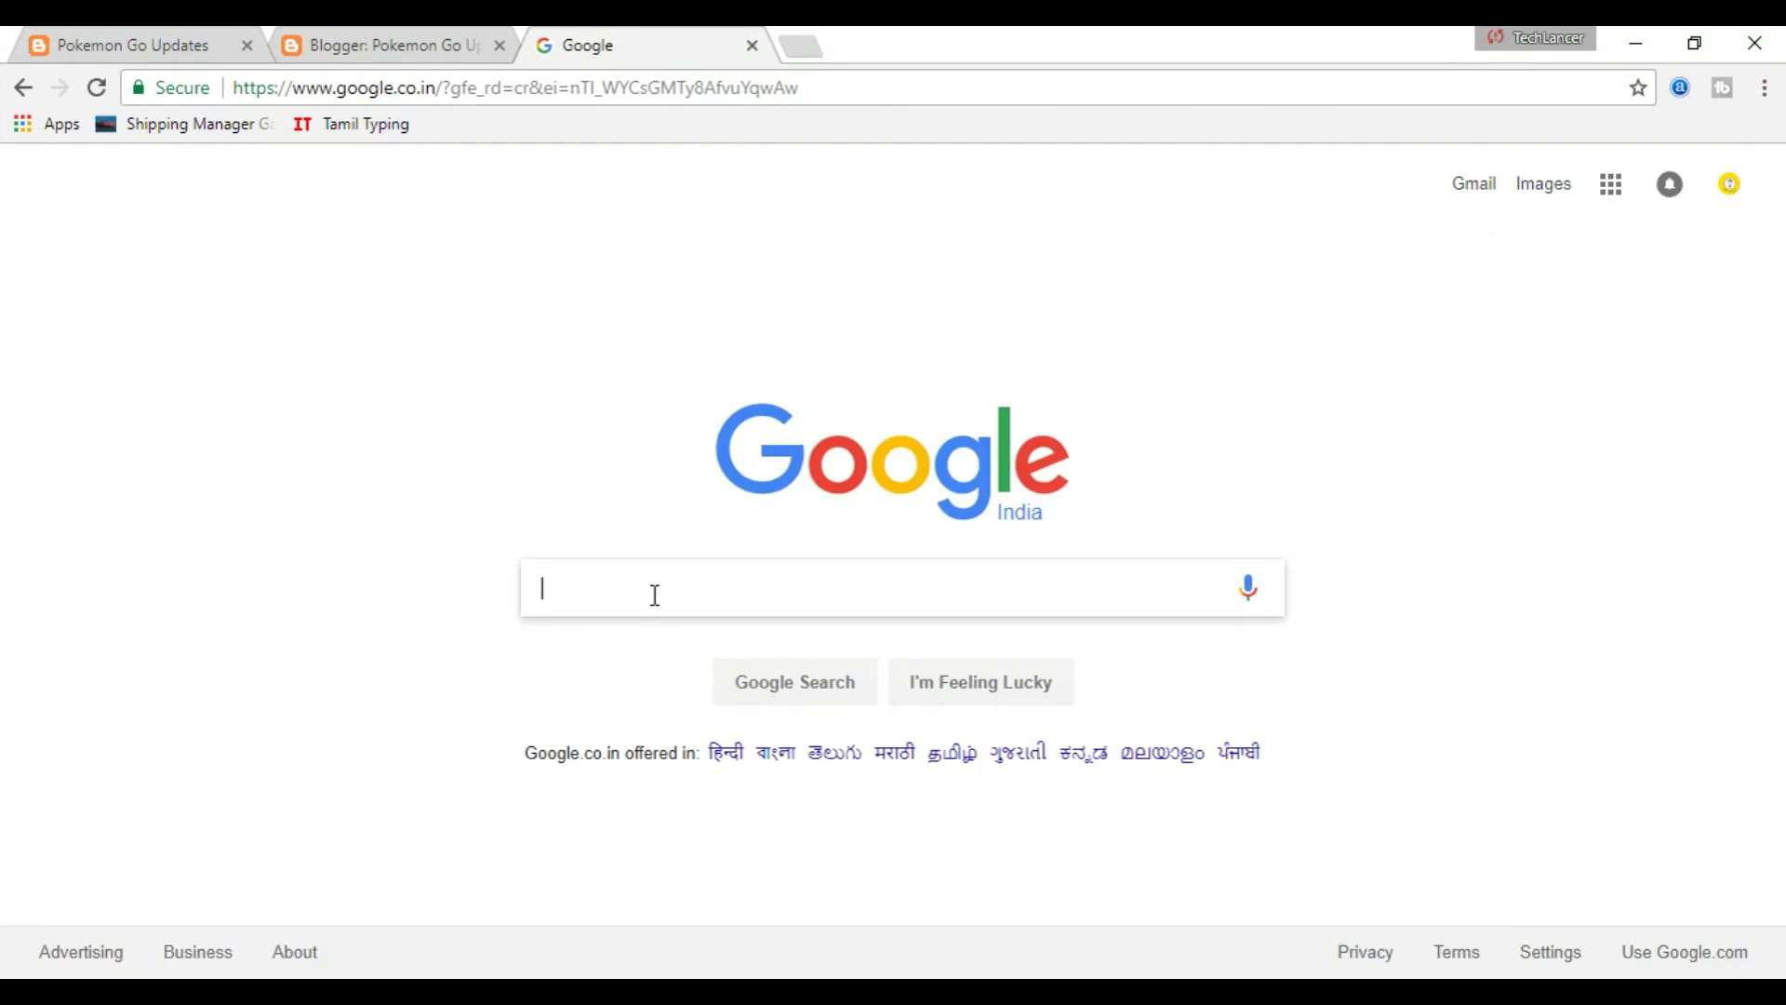
click(655, 596)
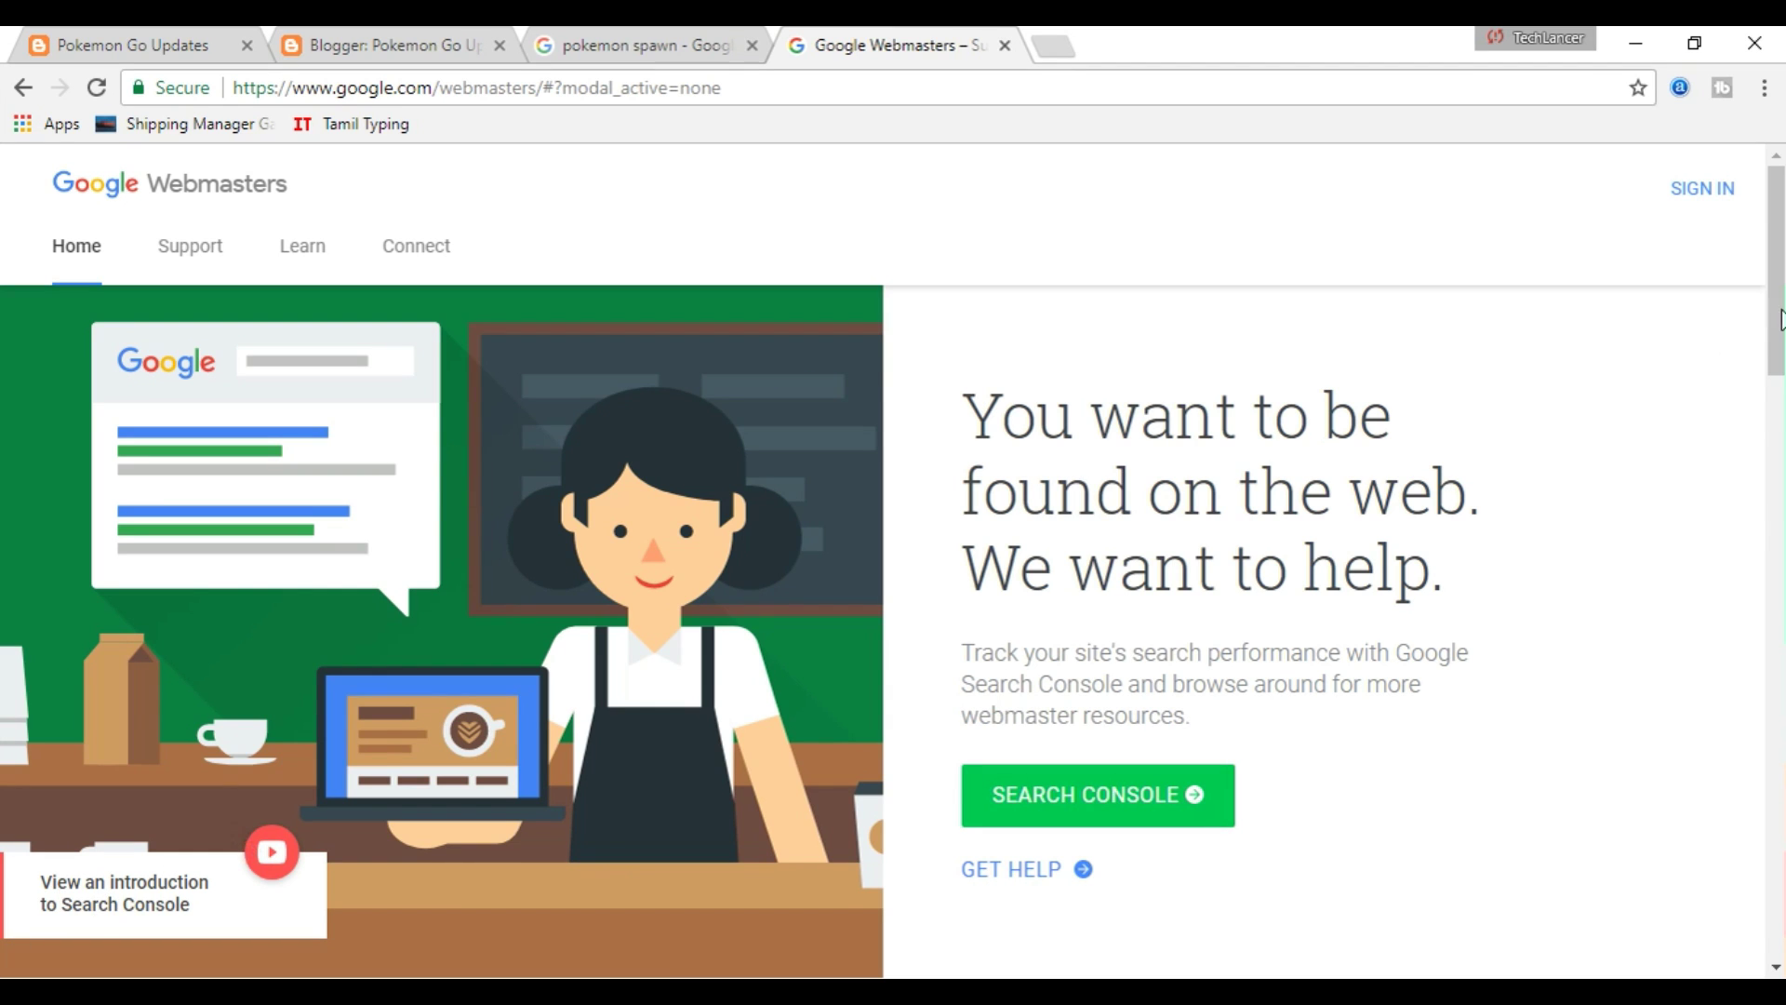
click(642, 44)
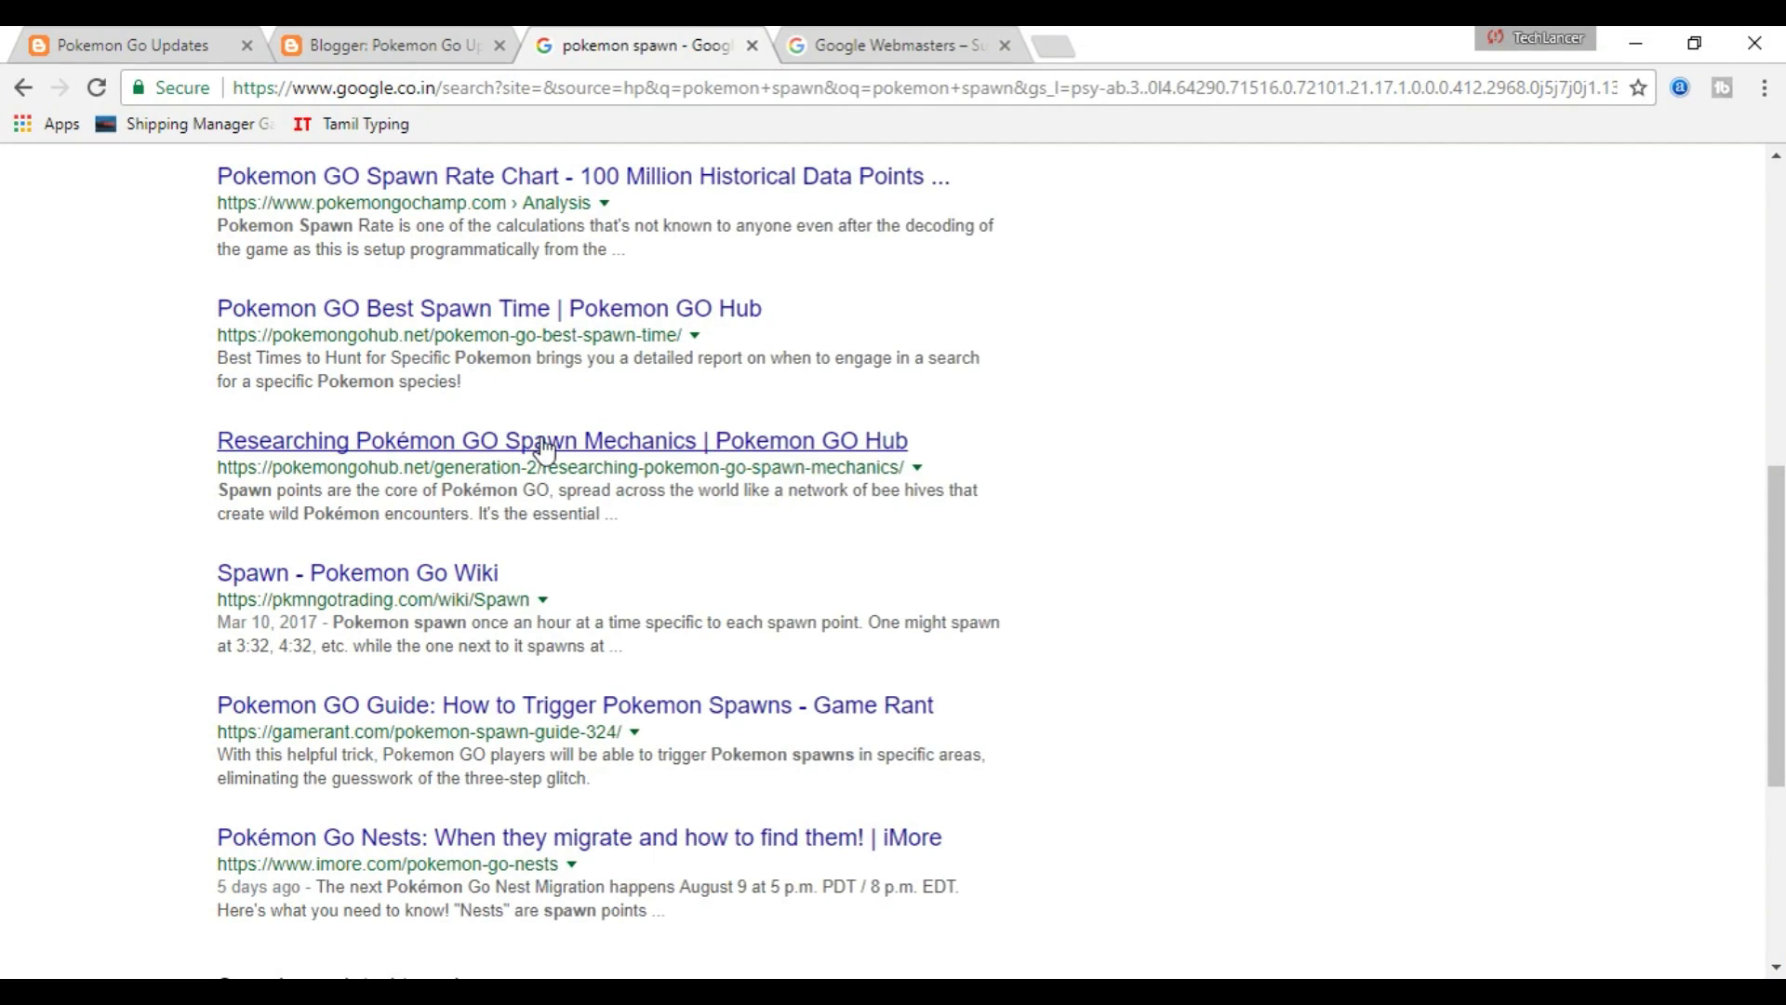
scroll(531, 438, up, 7)
scroll(363, 266, down, 10)
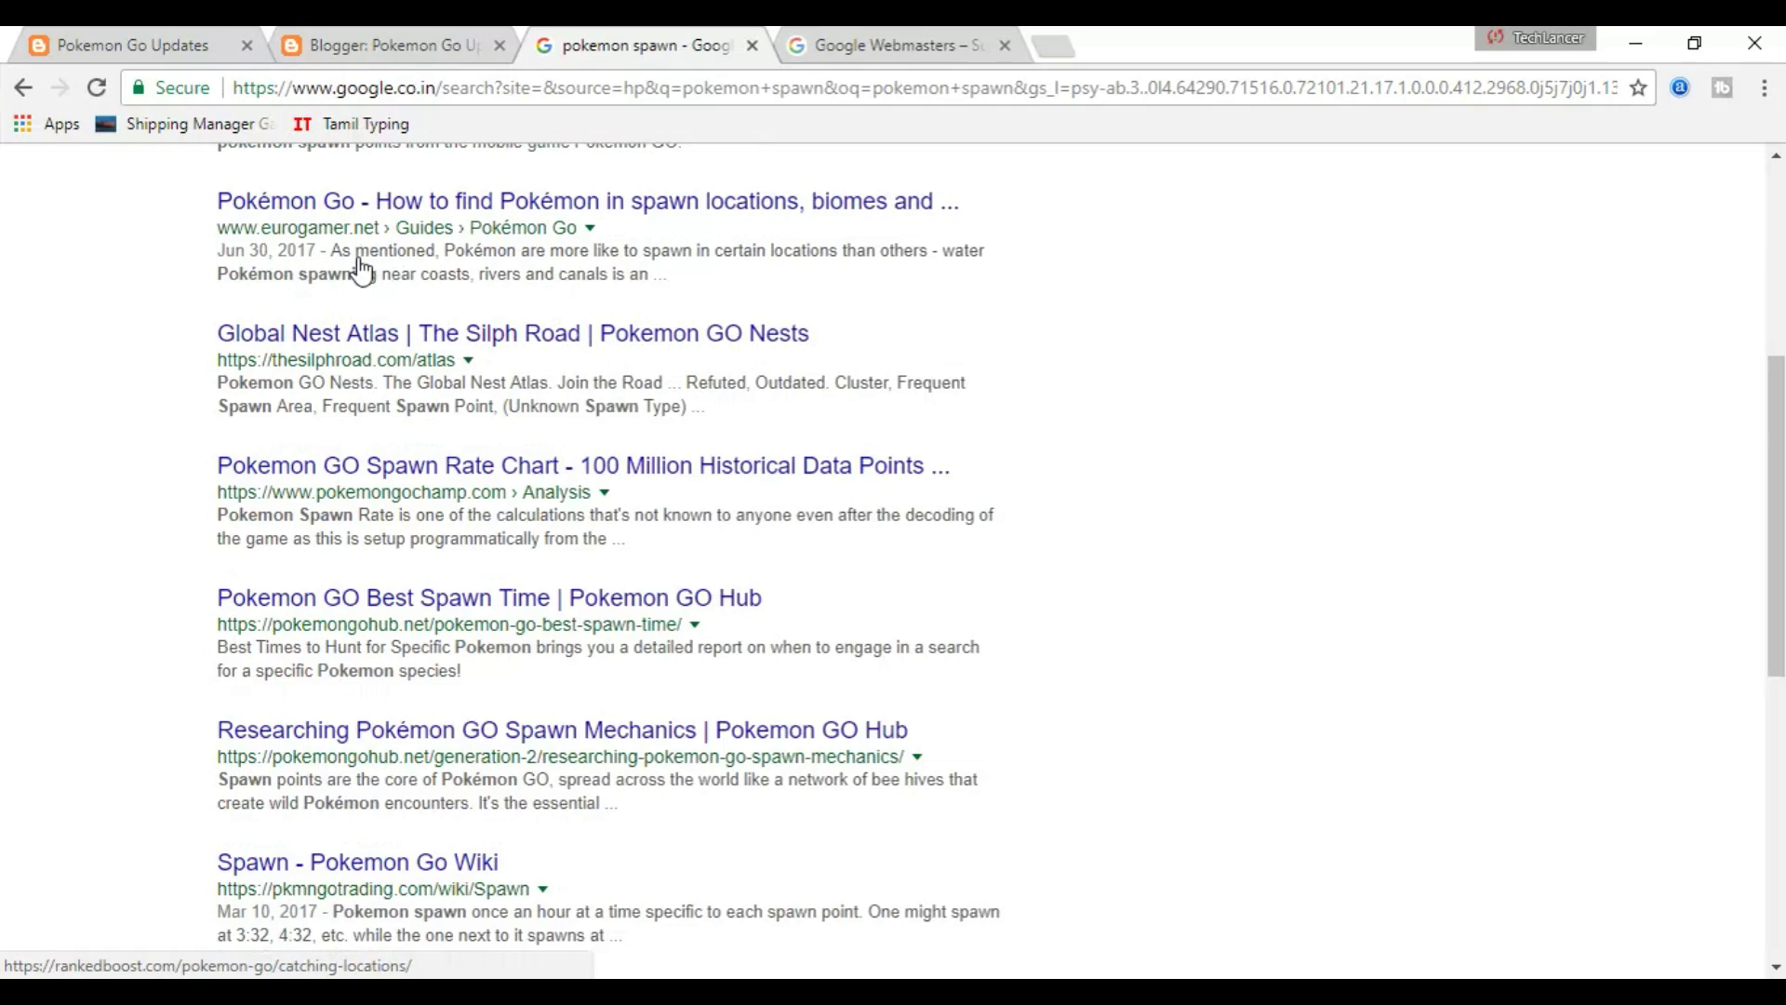
scroll(360, 259, down, 1)
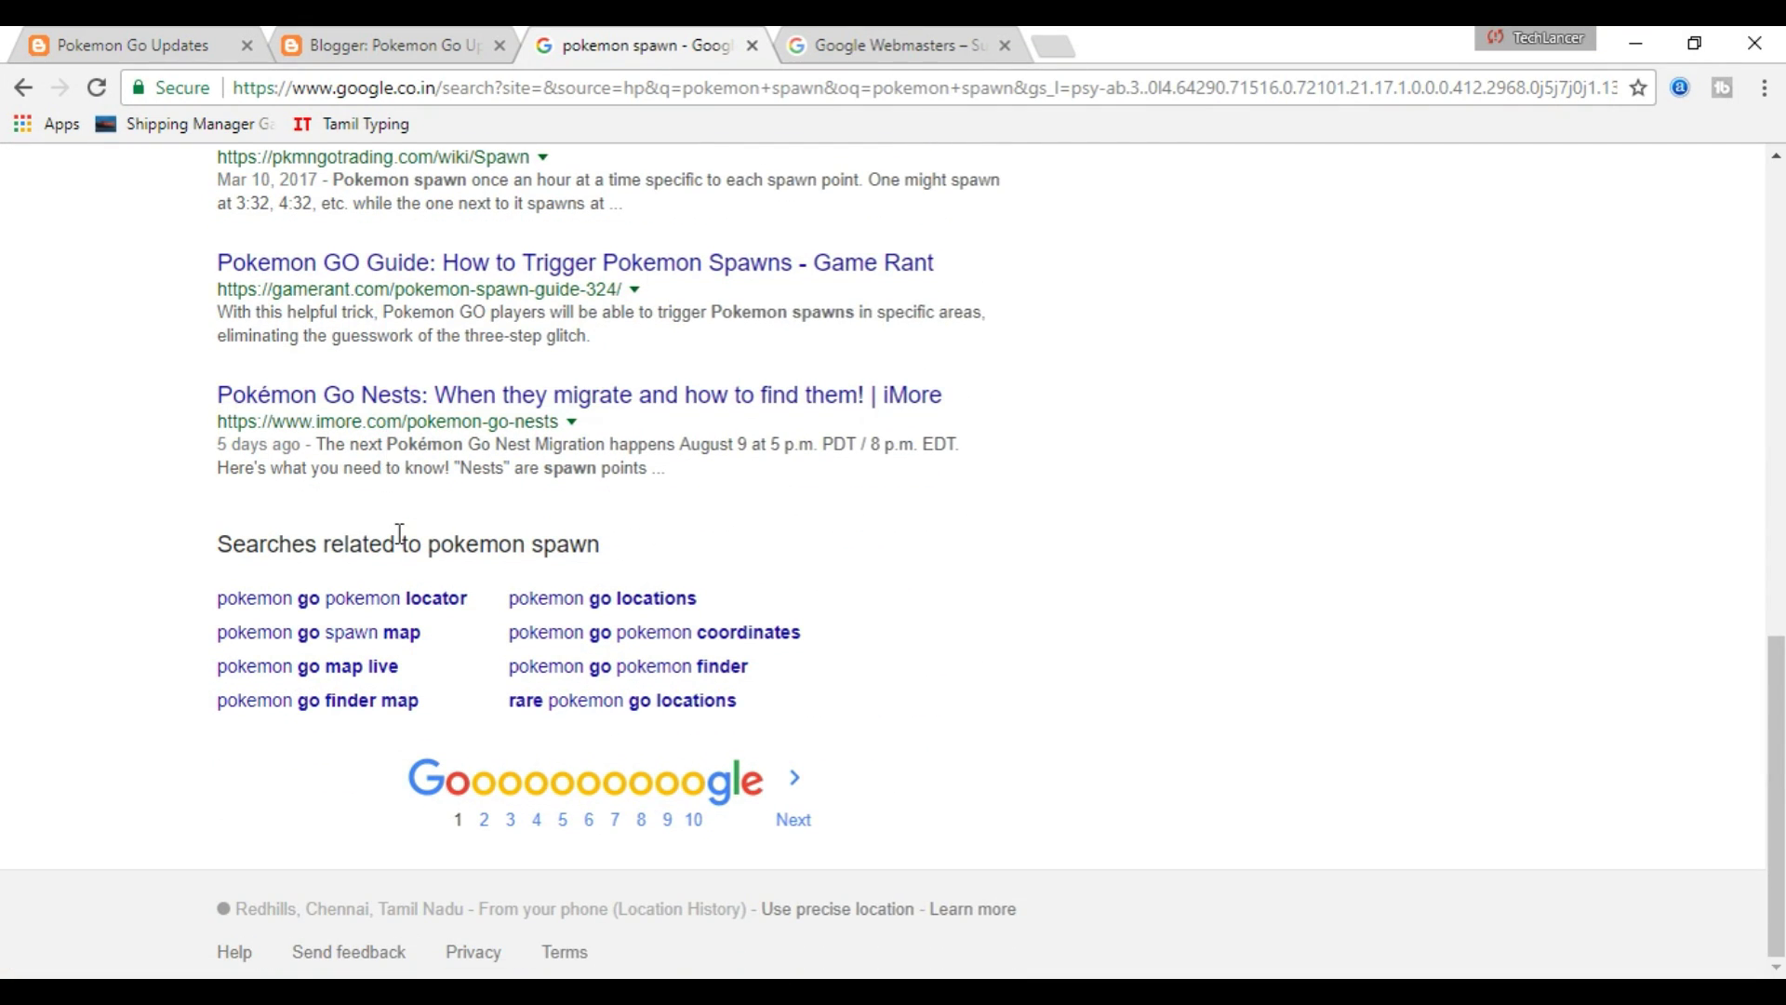
Close the 'pokemon spawn' results and start adding a new property in Search Console
key(ctrl+w)
drag(689, 88, 329, 75)
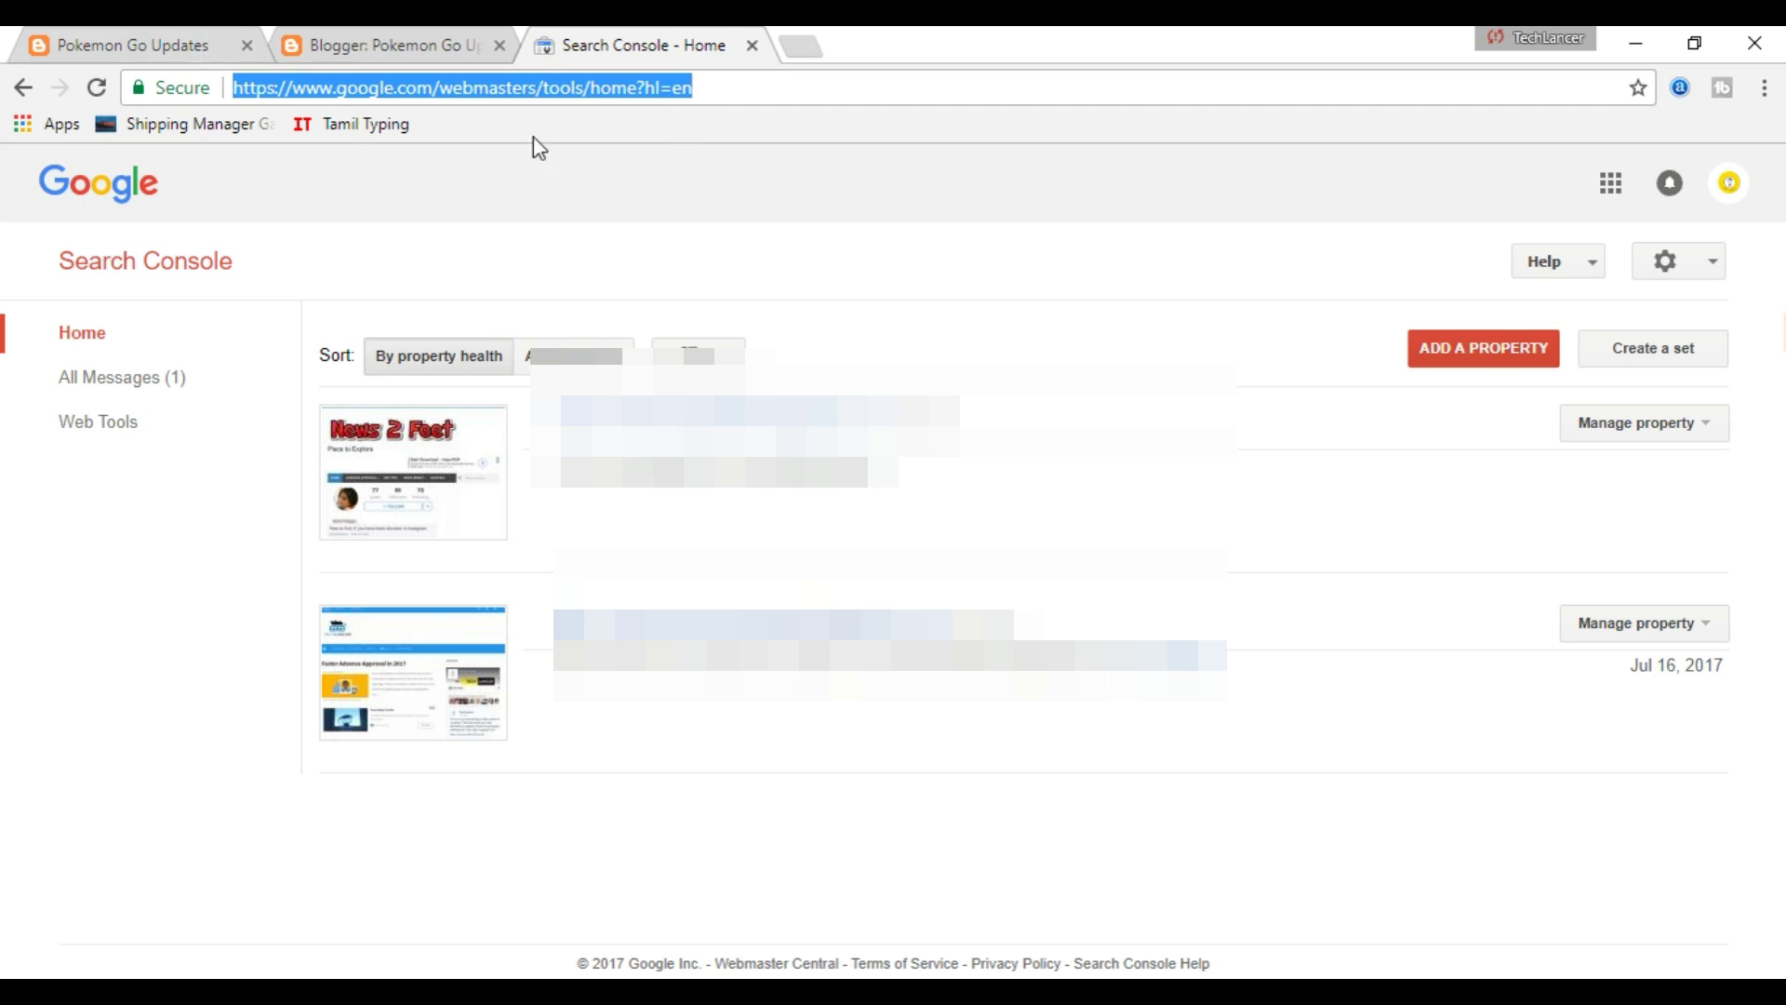
click(434, 248)
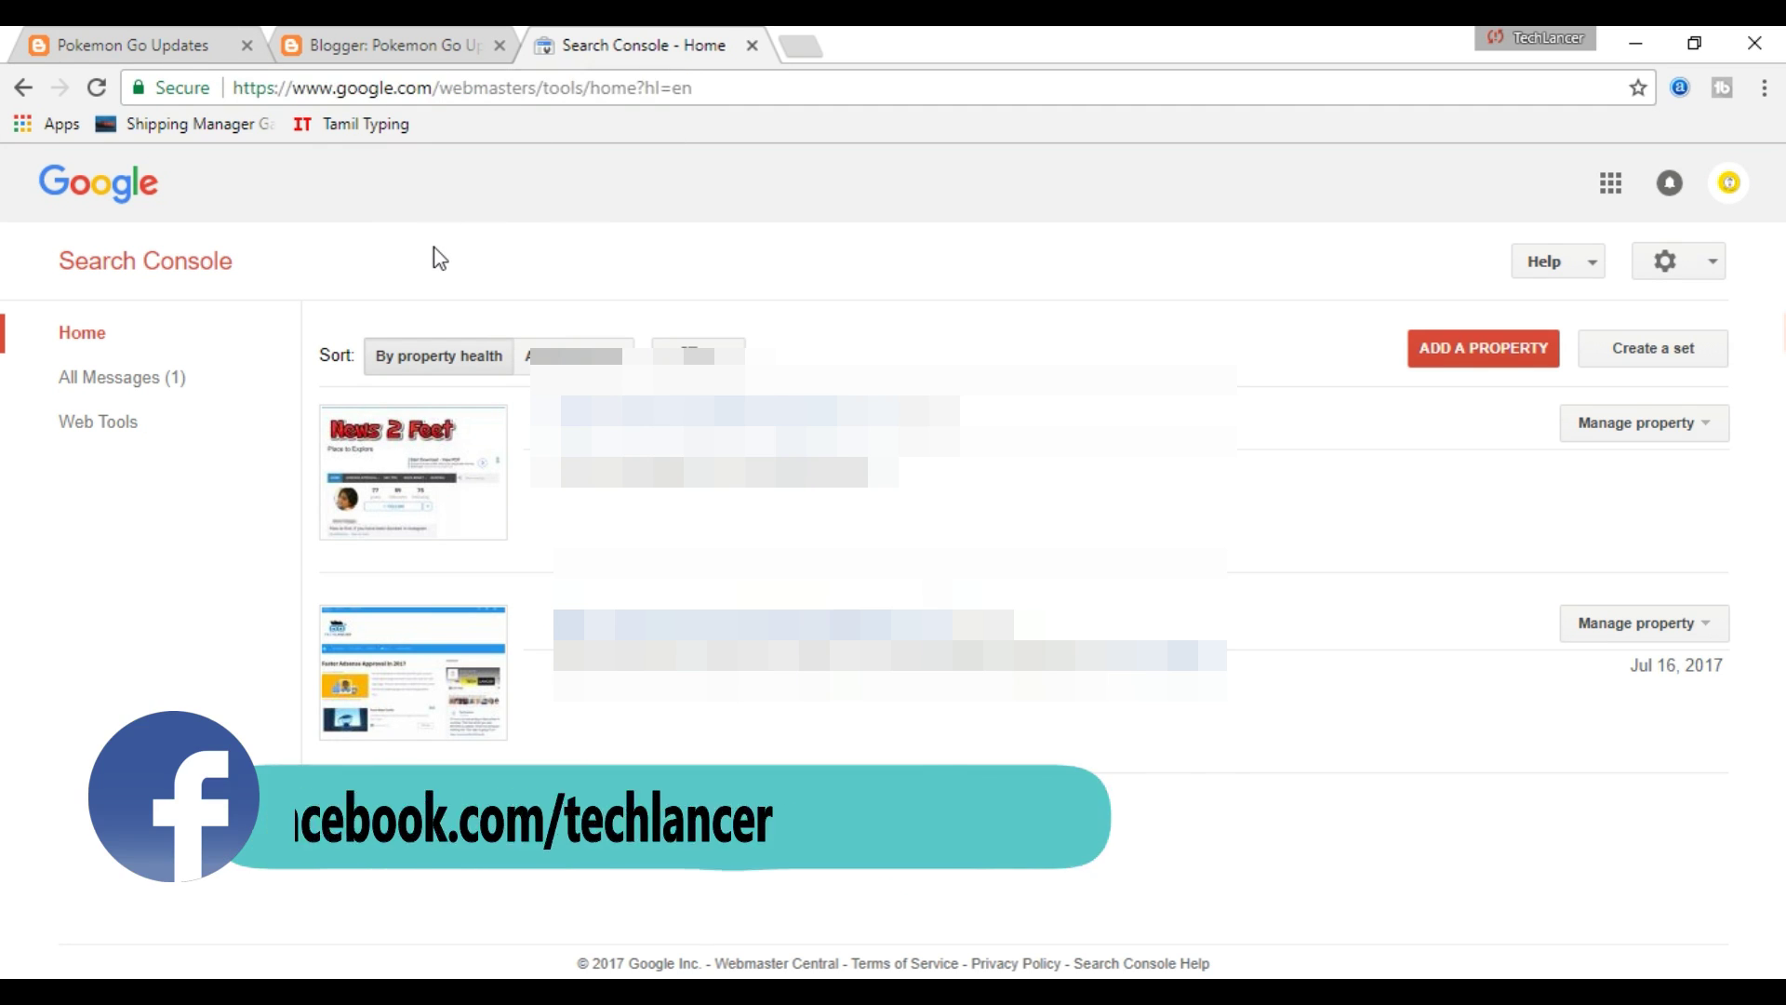
click(1445, 358)
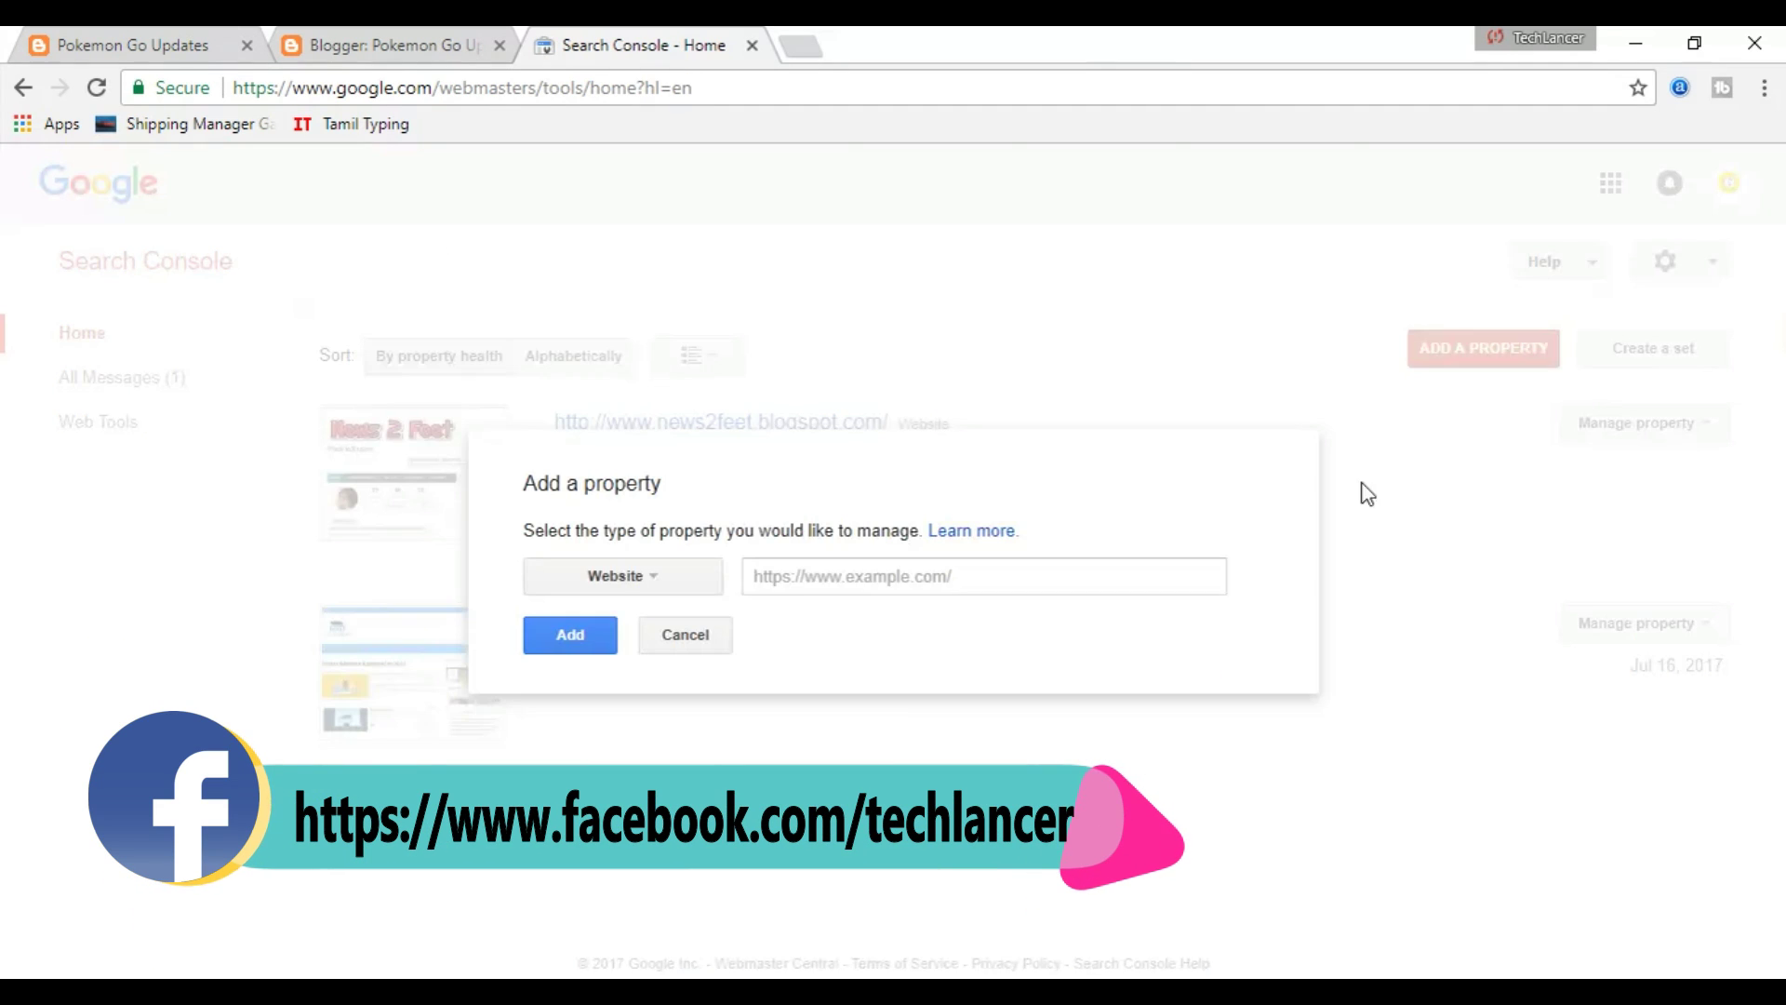
Copy the blog's address and add pokegoindia.blogspot.in as the property
click(68, 37)
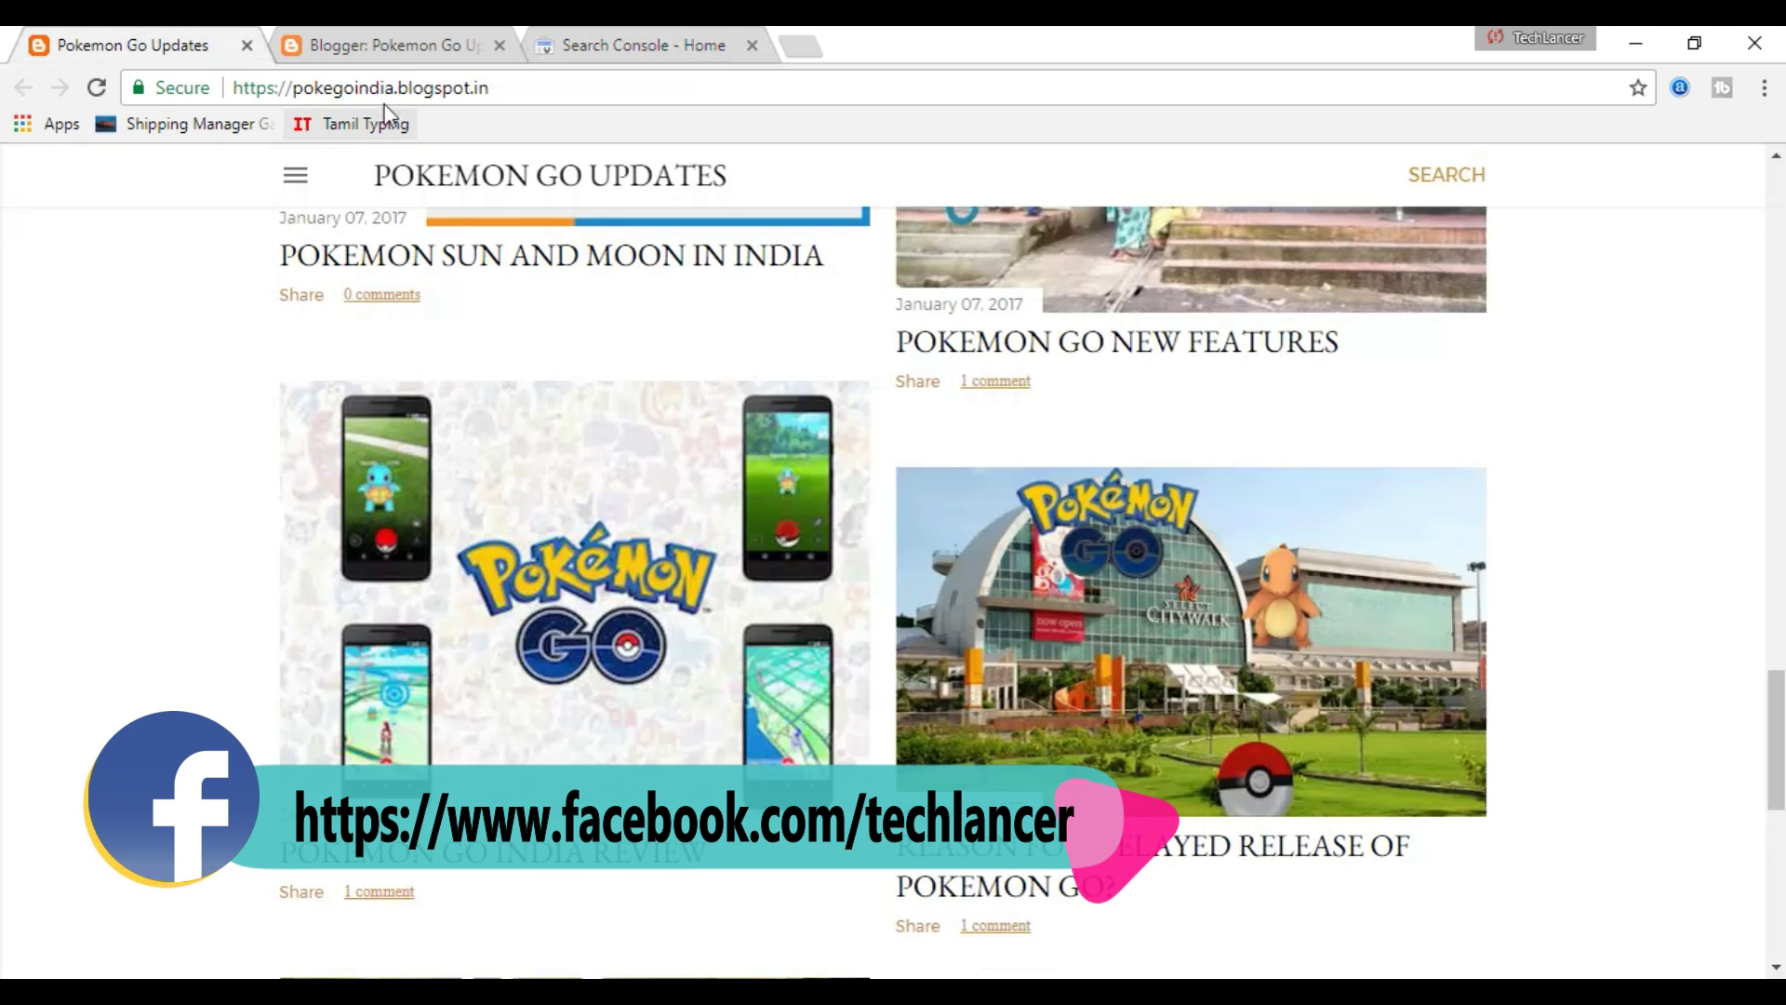
click(522, 88)
key(ctrl+c)
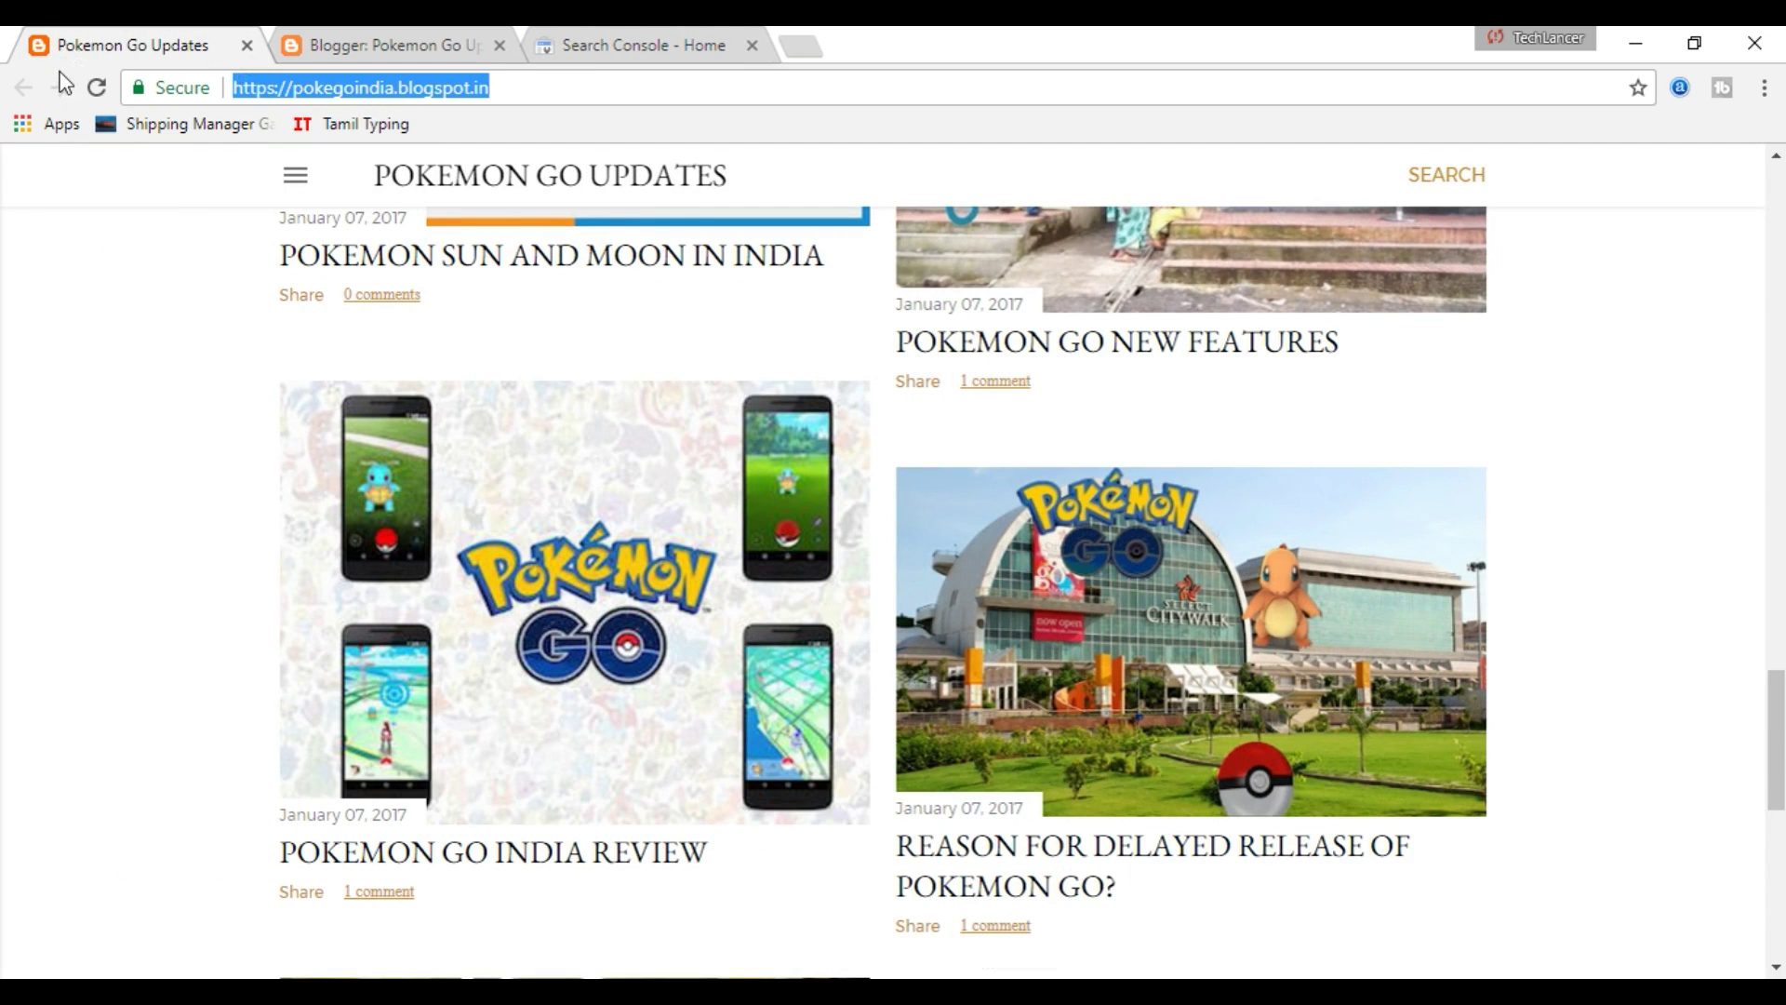
click(635, 41)
key(ctrl+v)
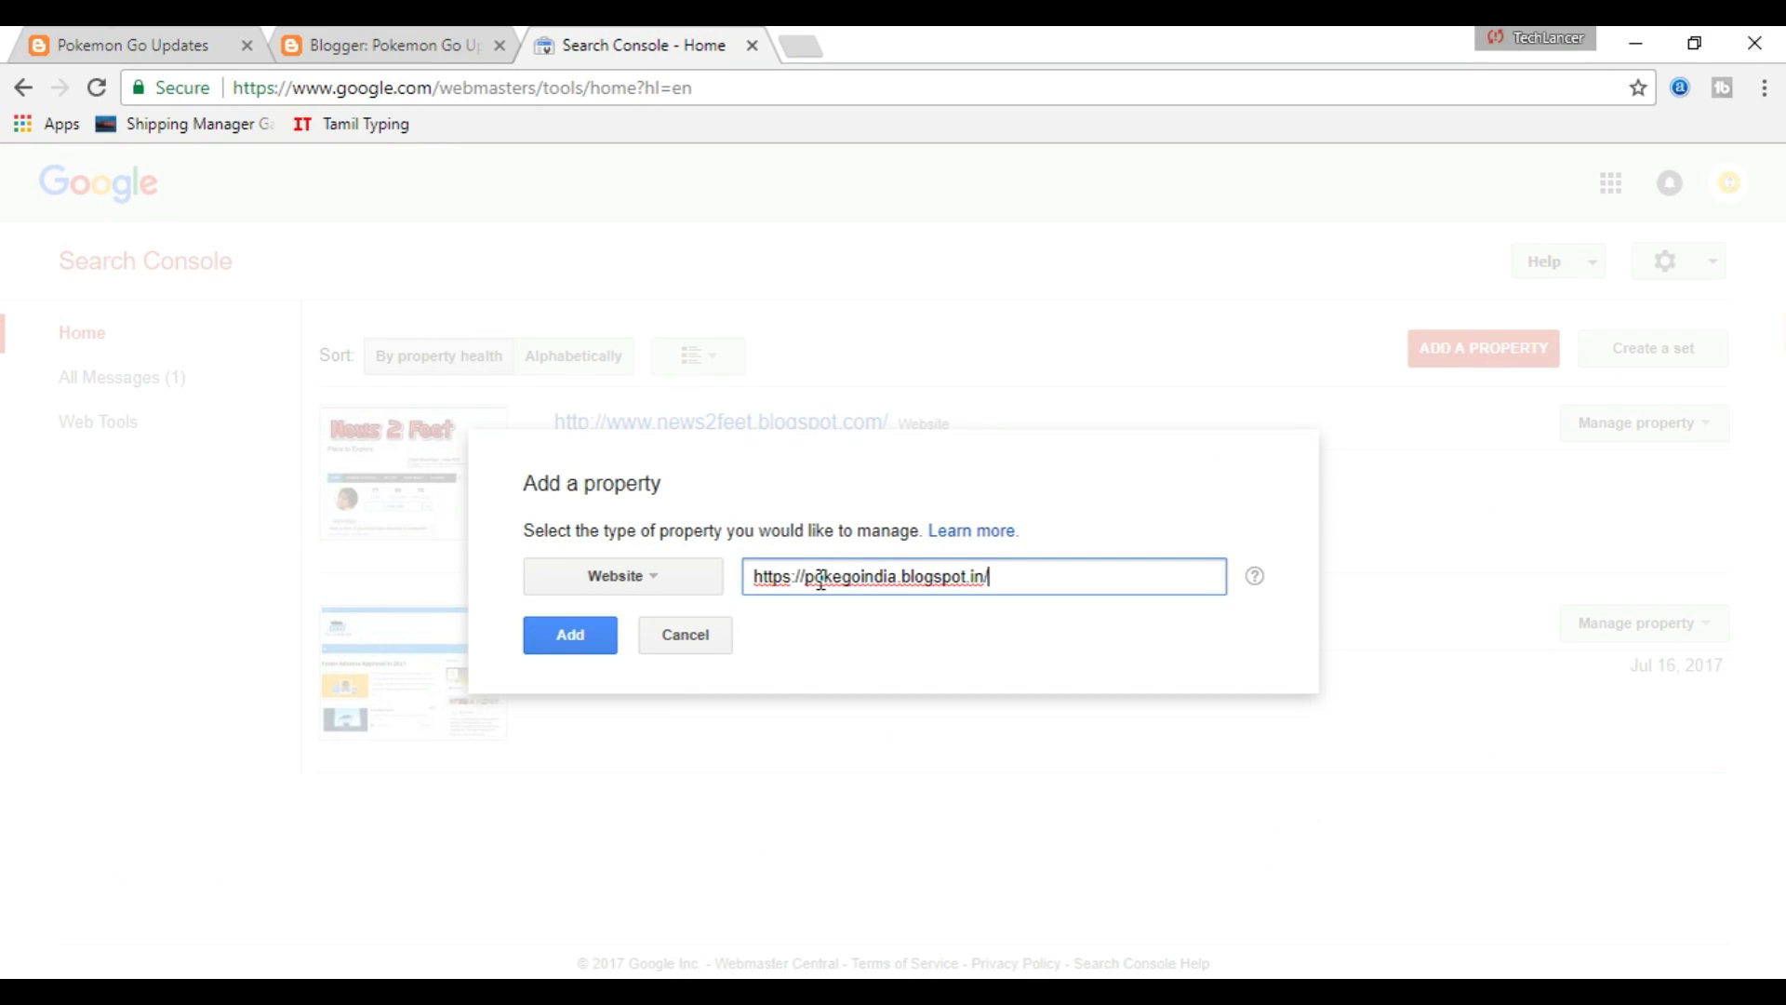
key(Return)
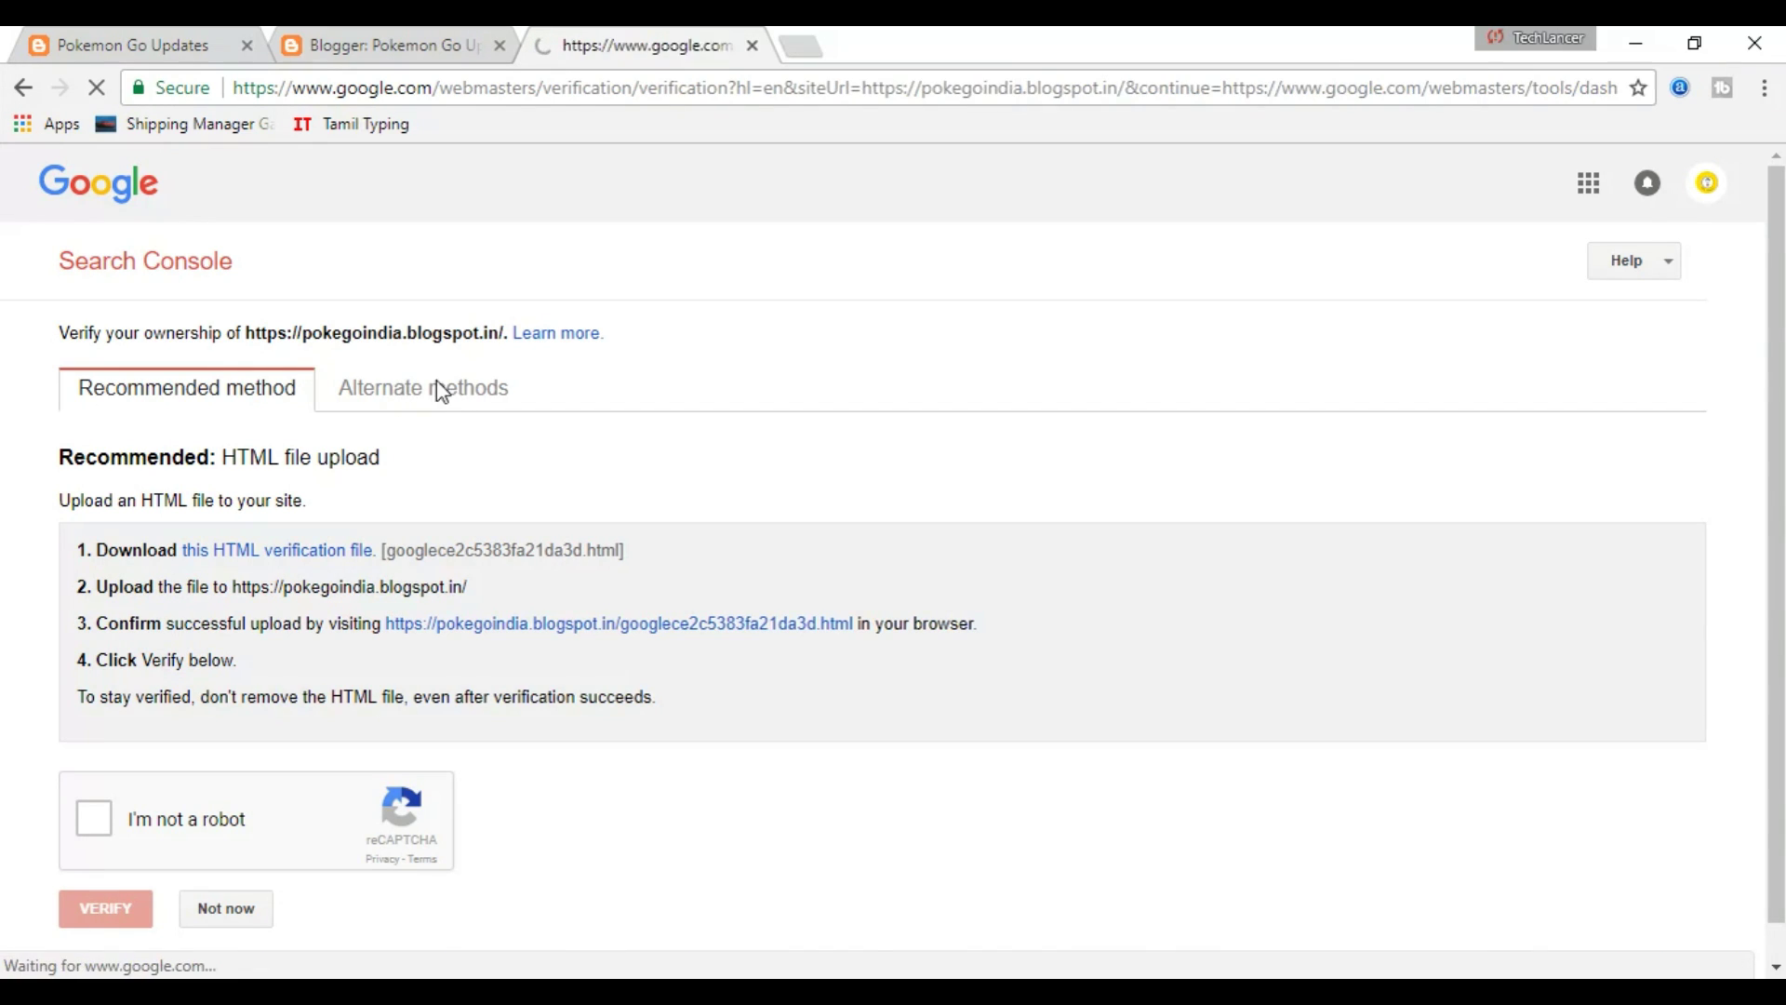
Choose the HTML meta tag verification method under Alternate methods
click(432, 400)
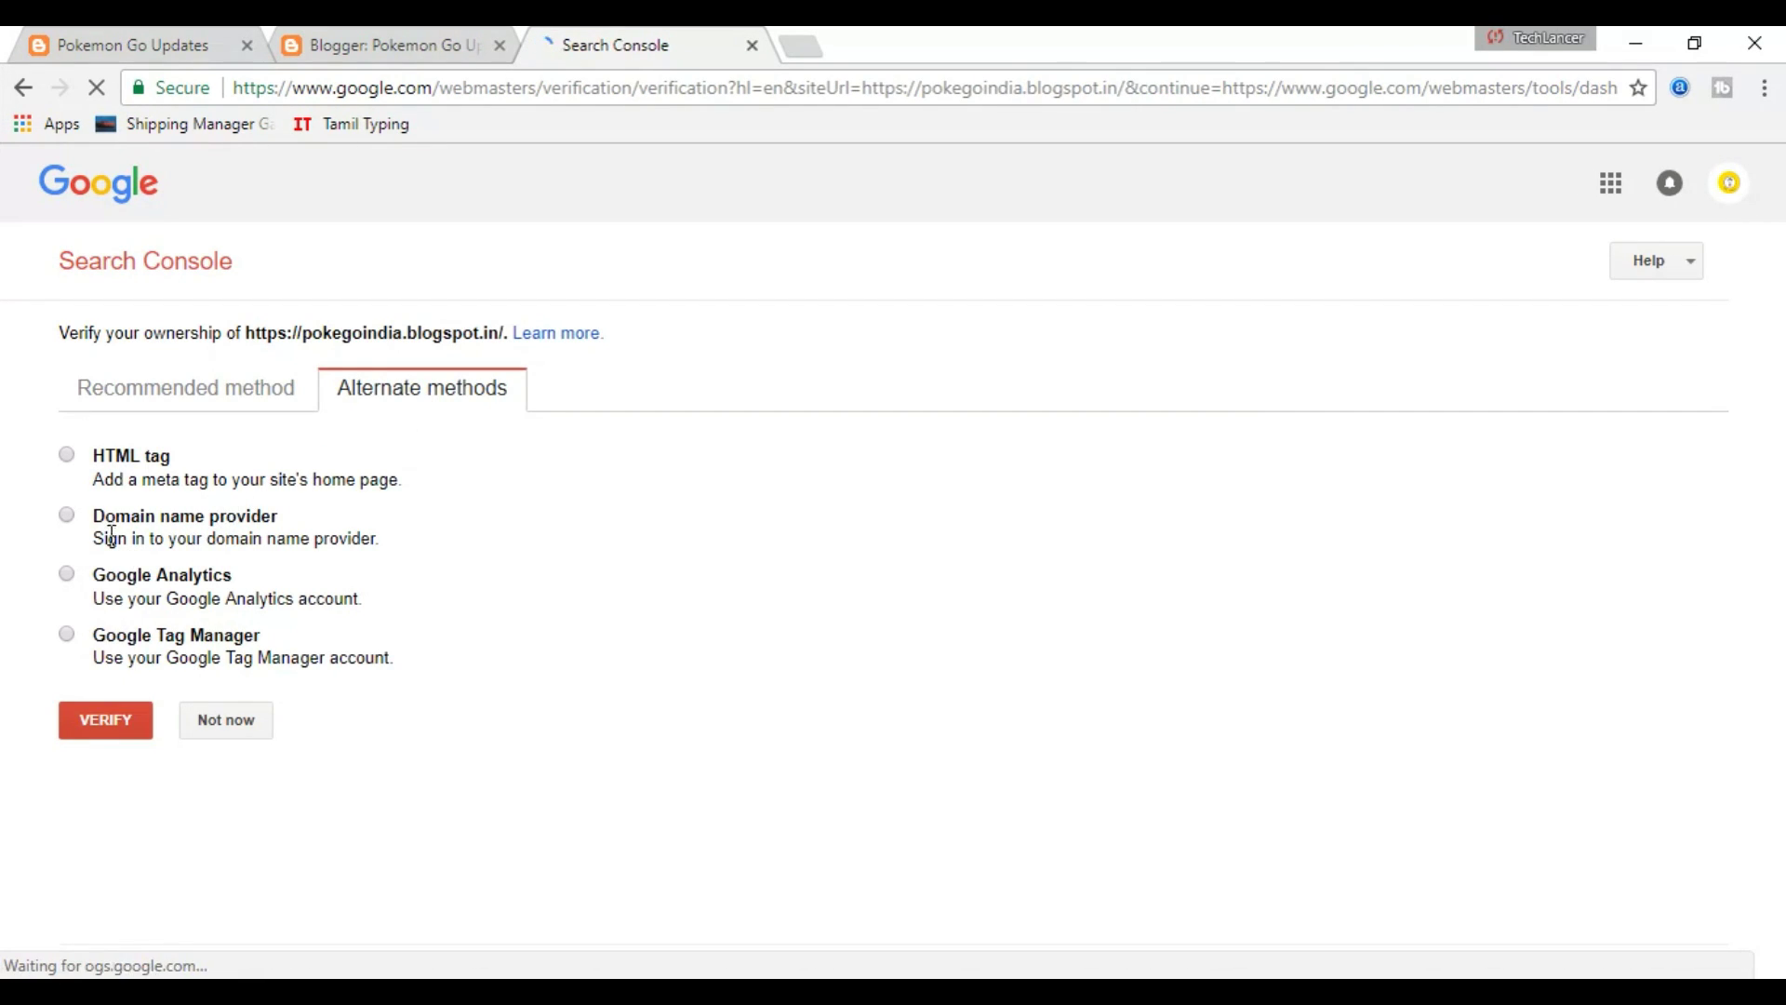
click(67, 456)
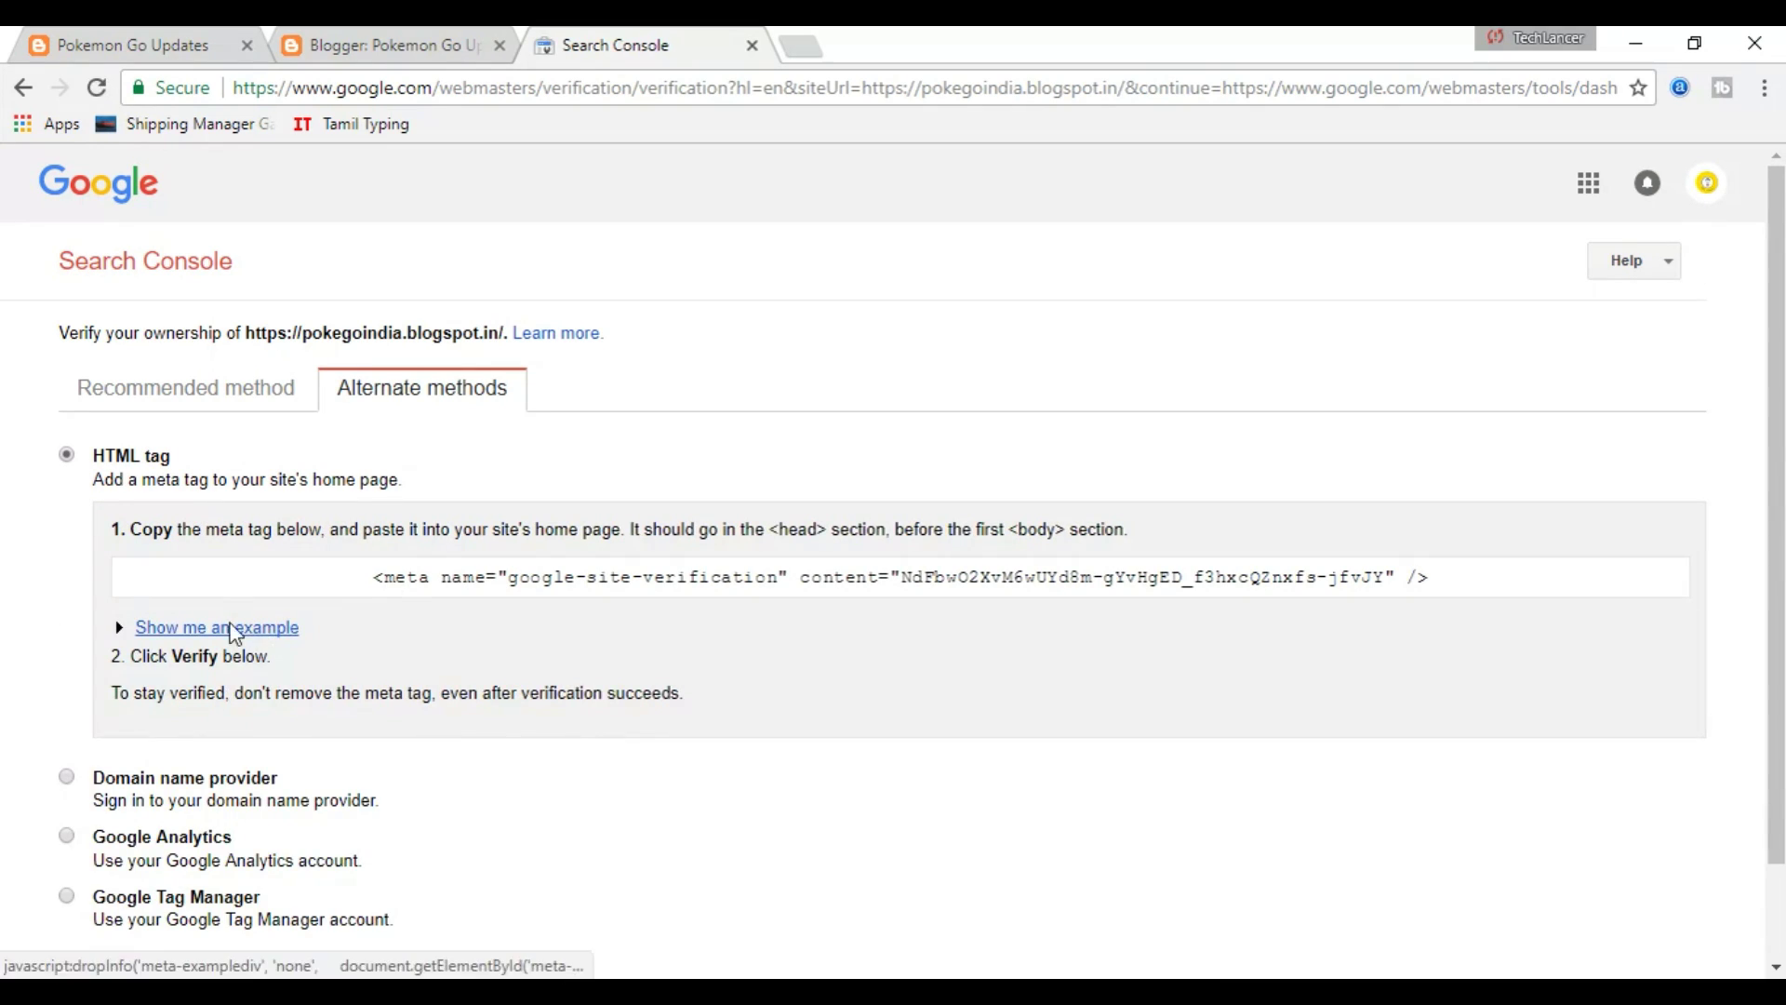
click(232, 626)
Paste the google-site-verification meta tag into the Blogger theme's head section and save the theme
drag(371, 586, 1448, 590)
key(ctrl+c)
click(390, 44)
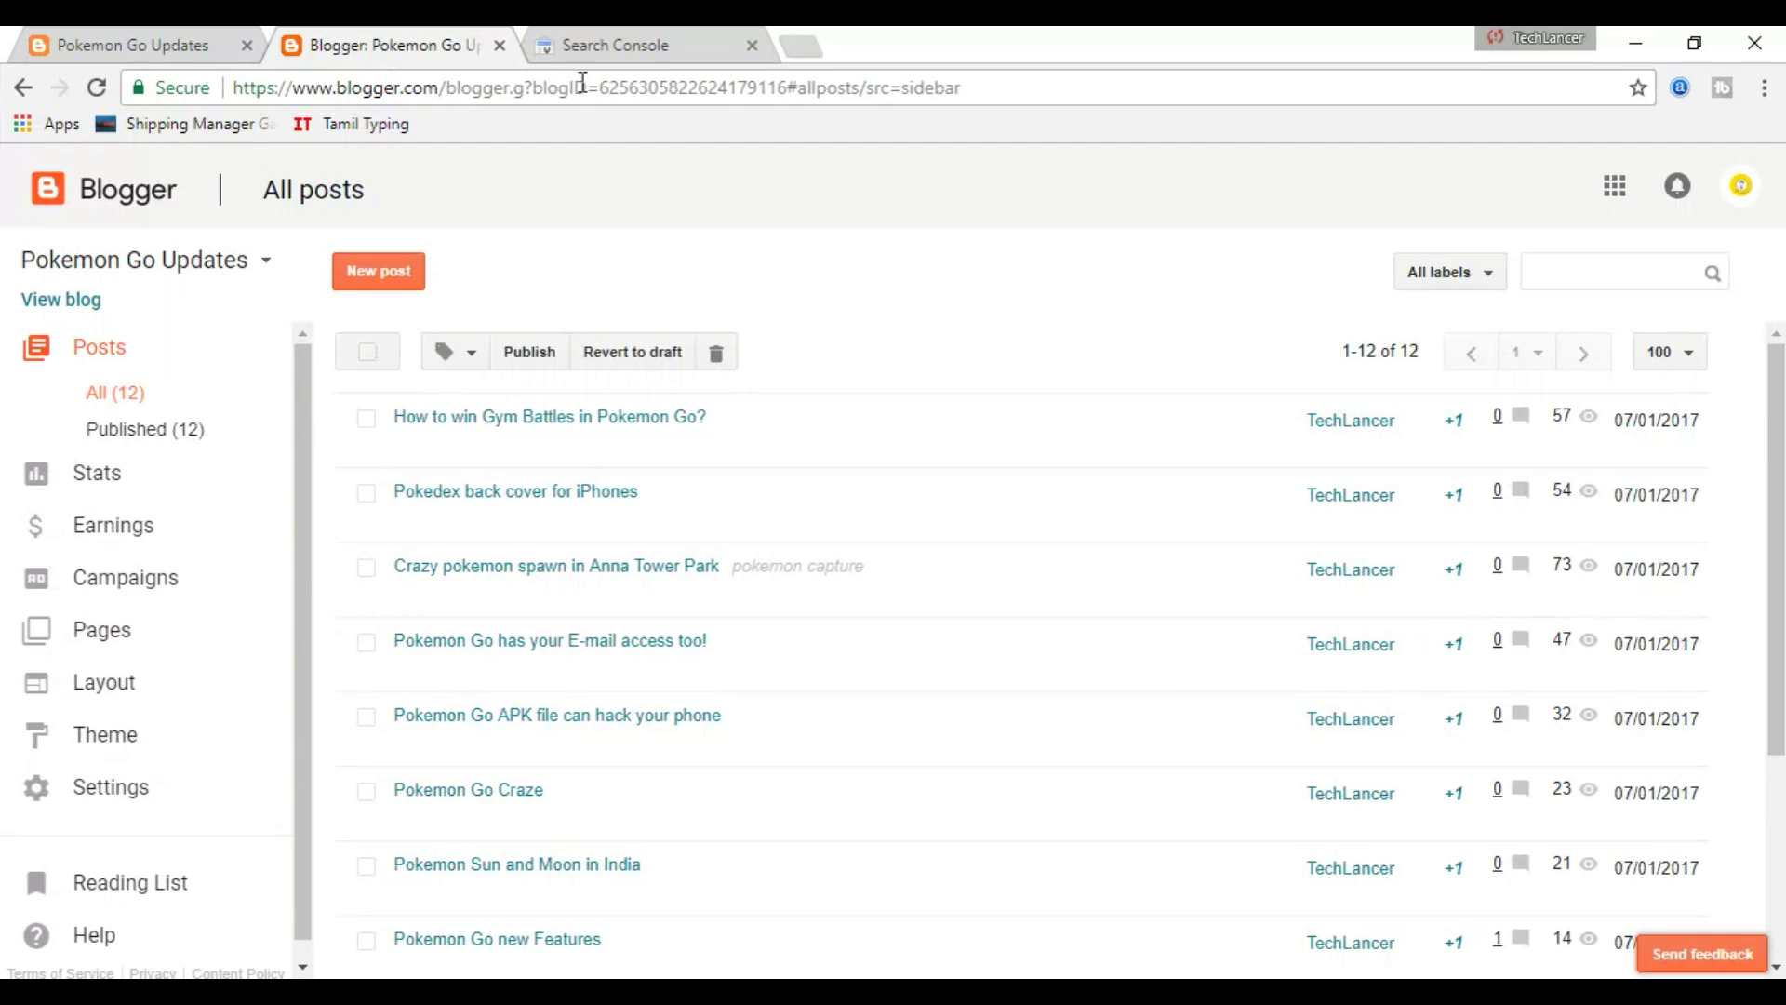
click(93, 734)
click(660, 829)
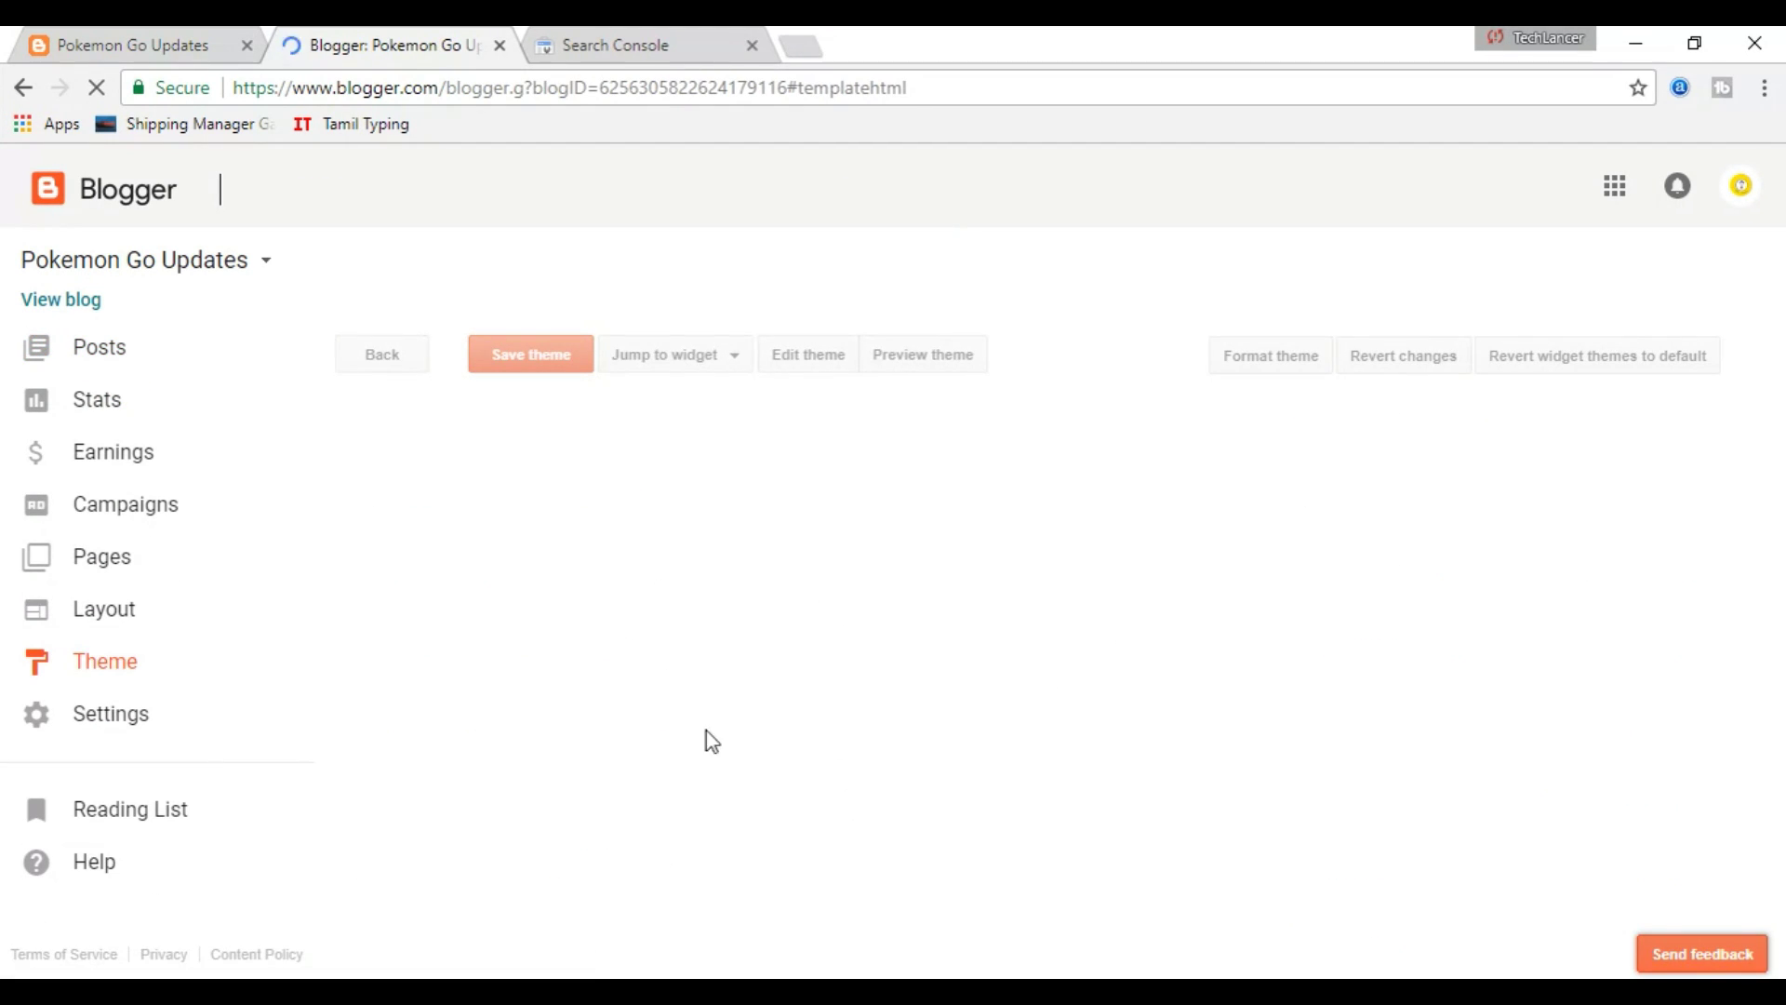
key(ctrl+v)
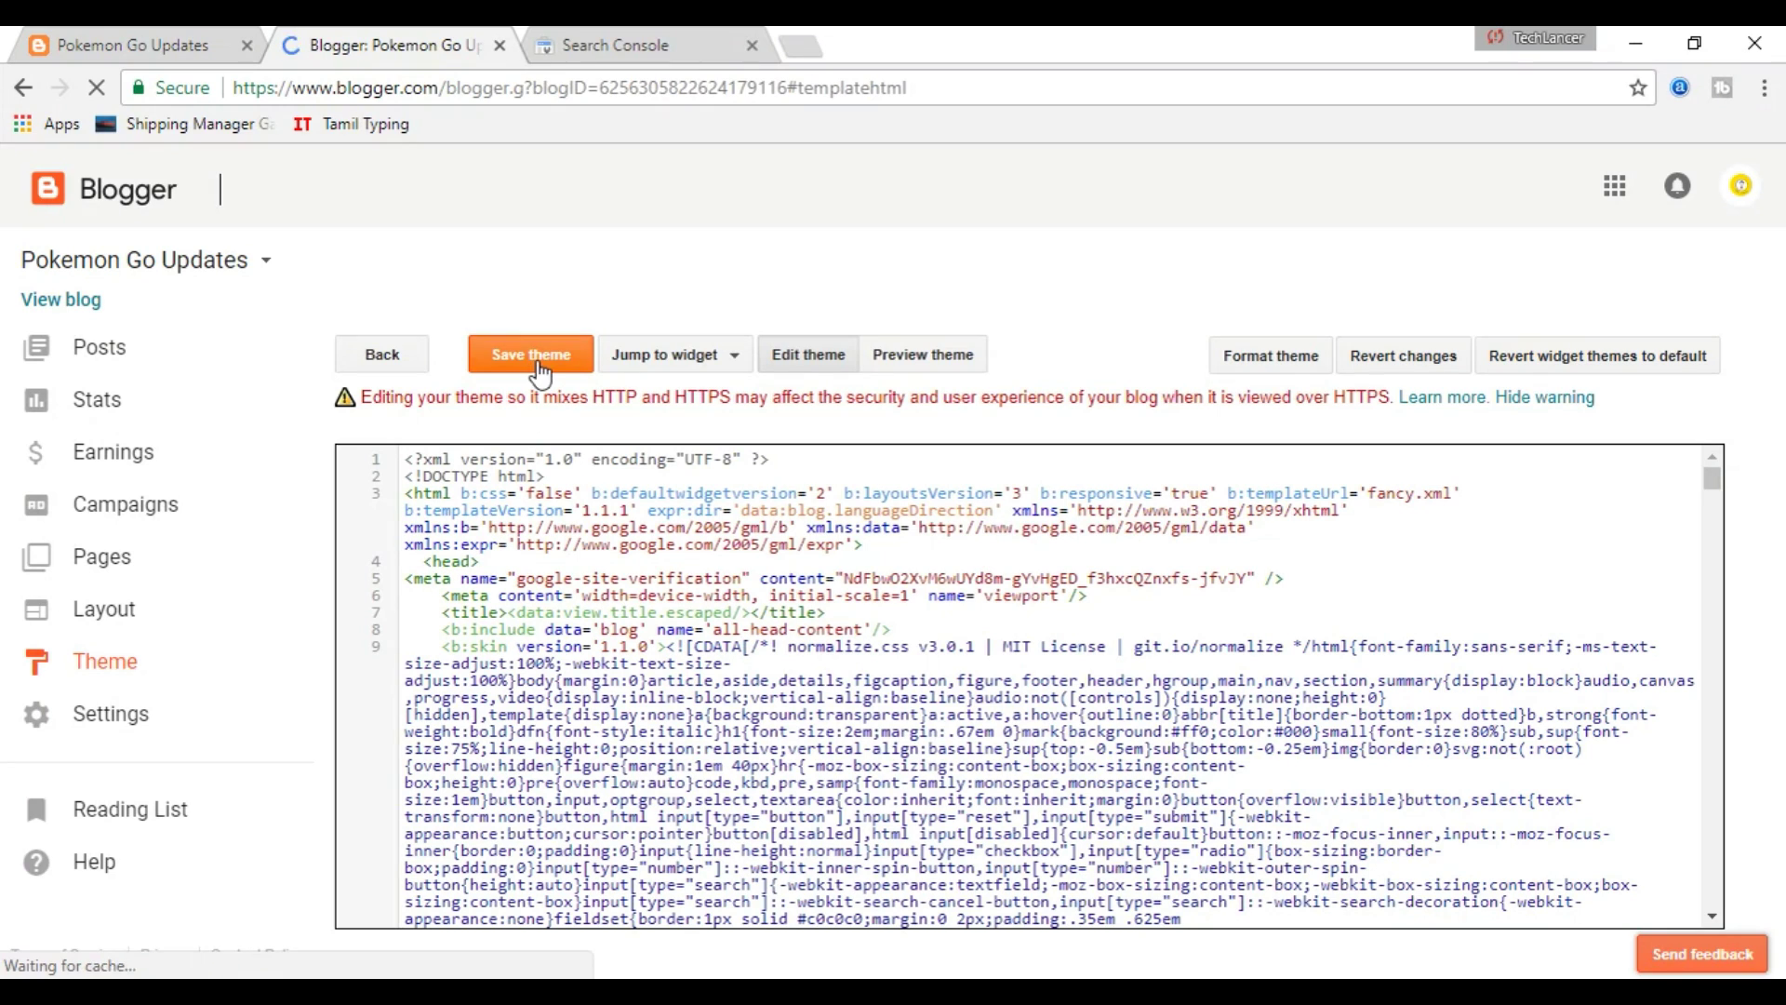
click(535, 358)
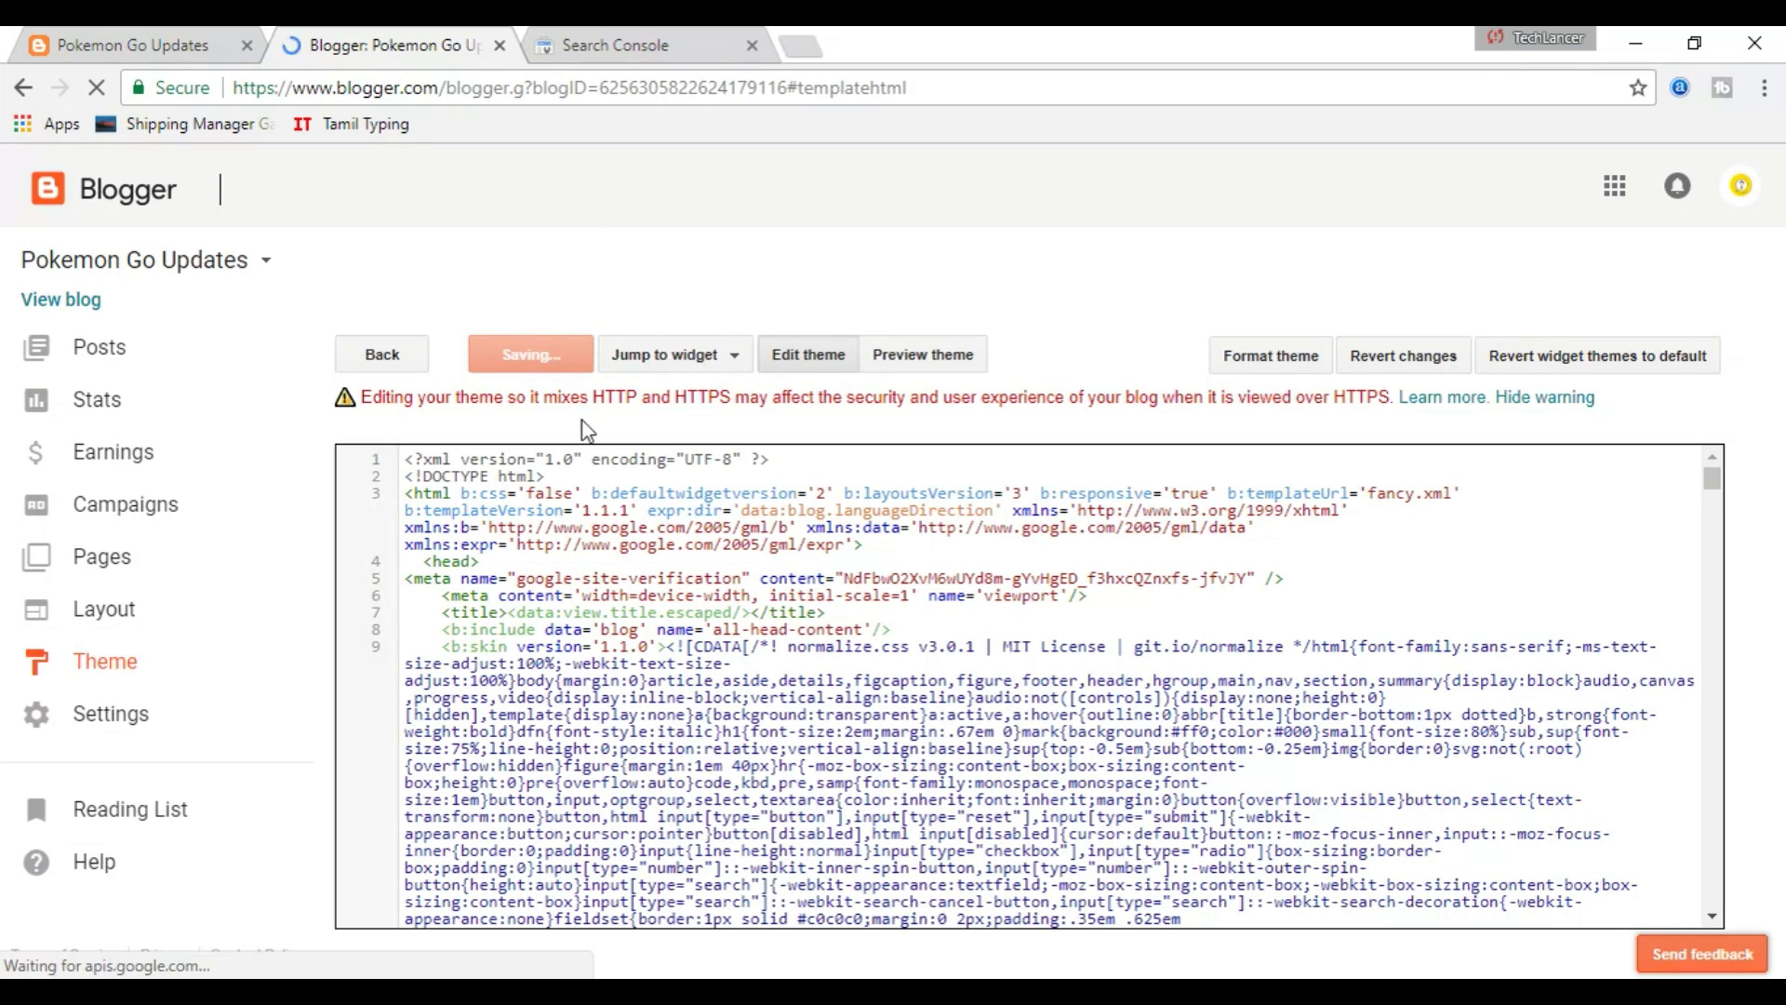
key(ctrl+Tab)
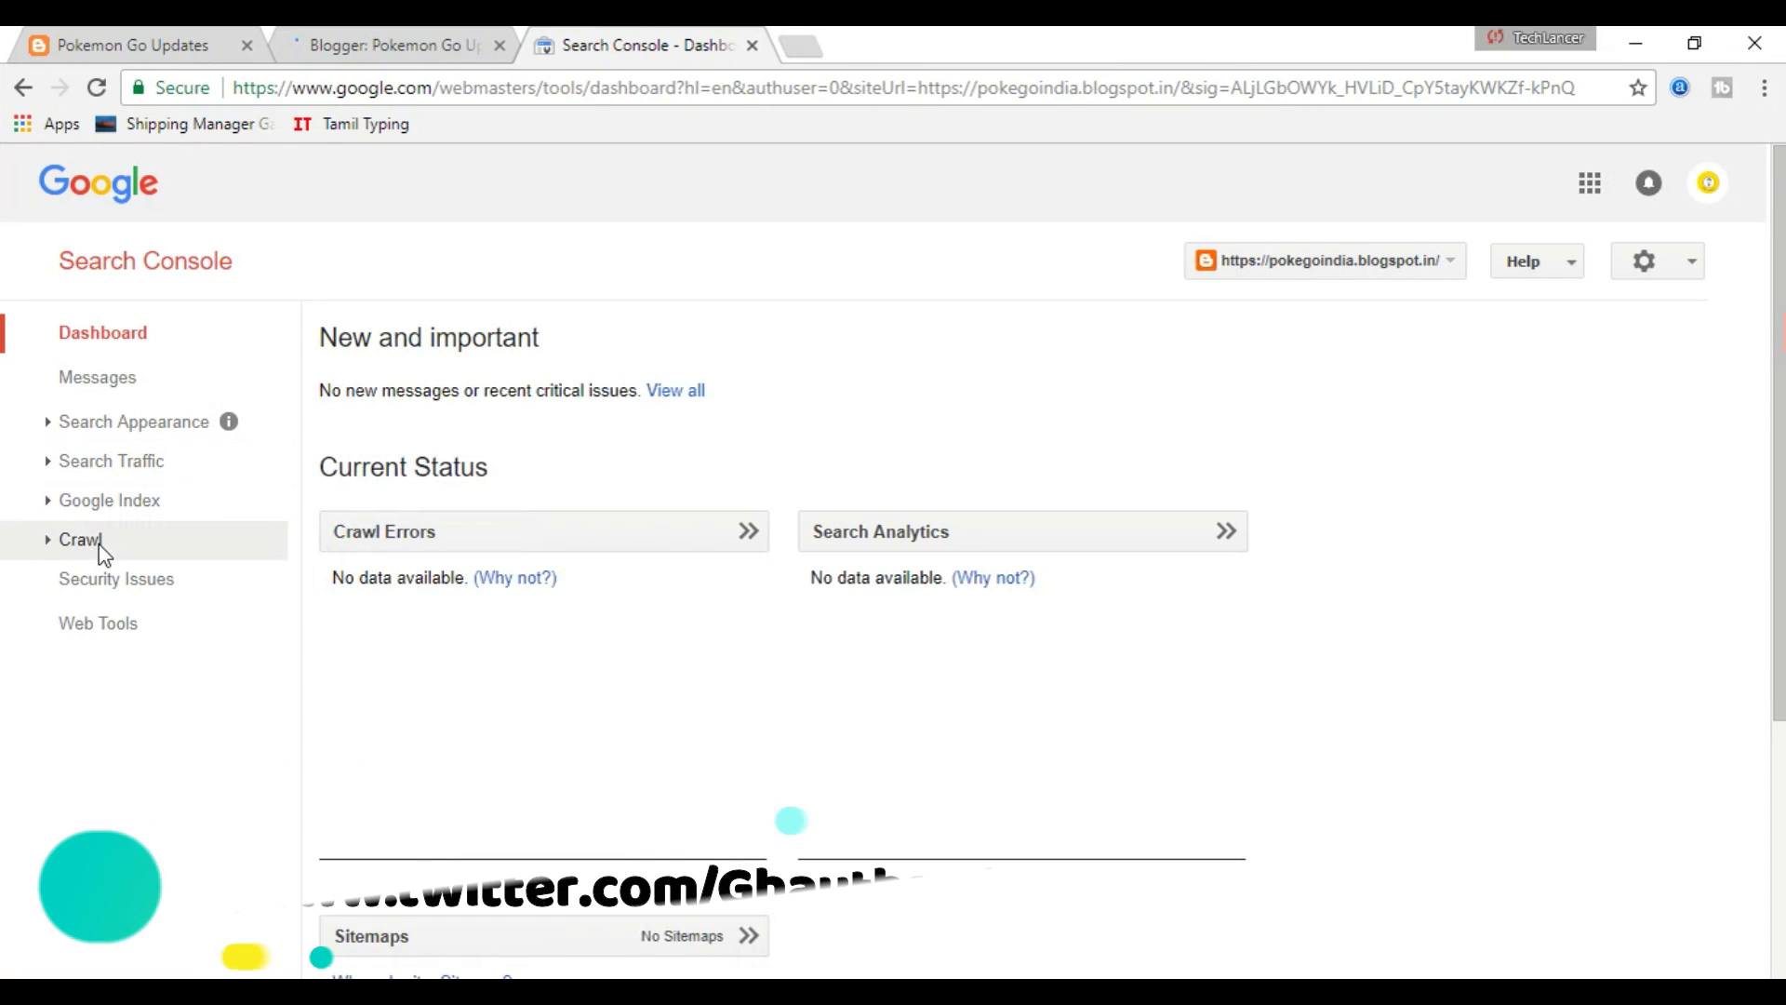
Expand Crawl in the sidebar to reveal Sitemaps for pokegoindia.blogspot.in
click(101, 550)
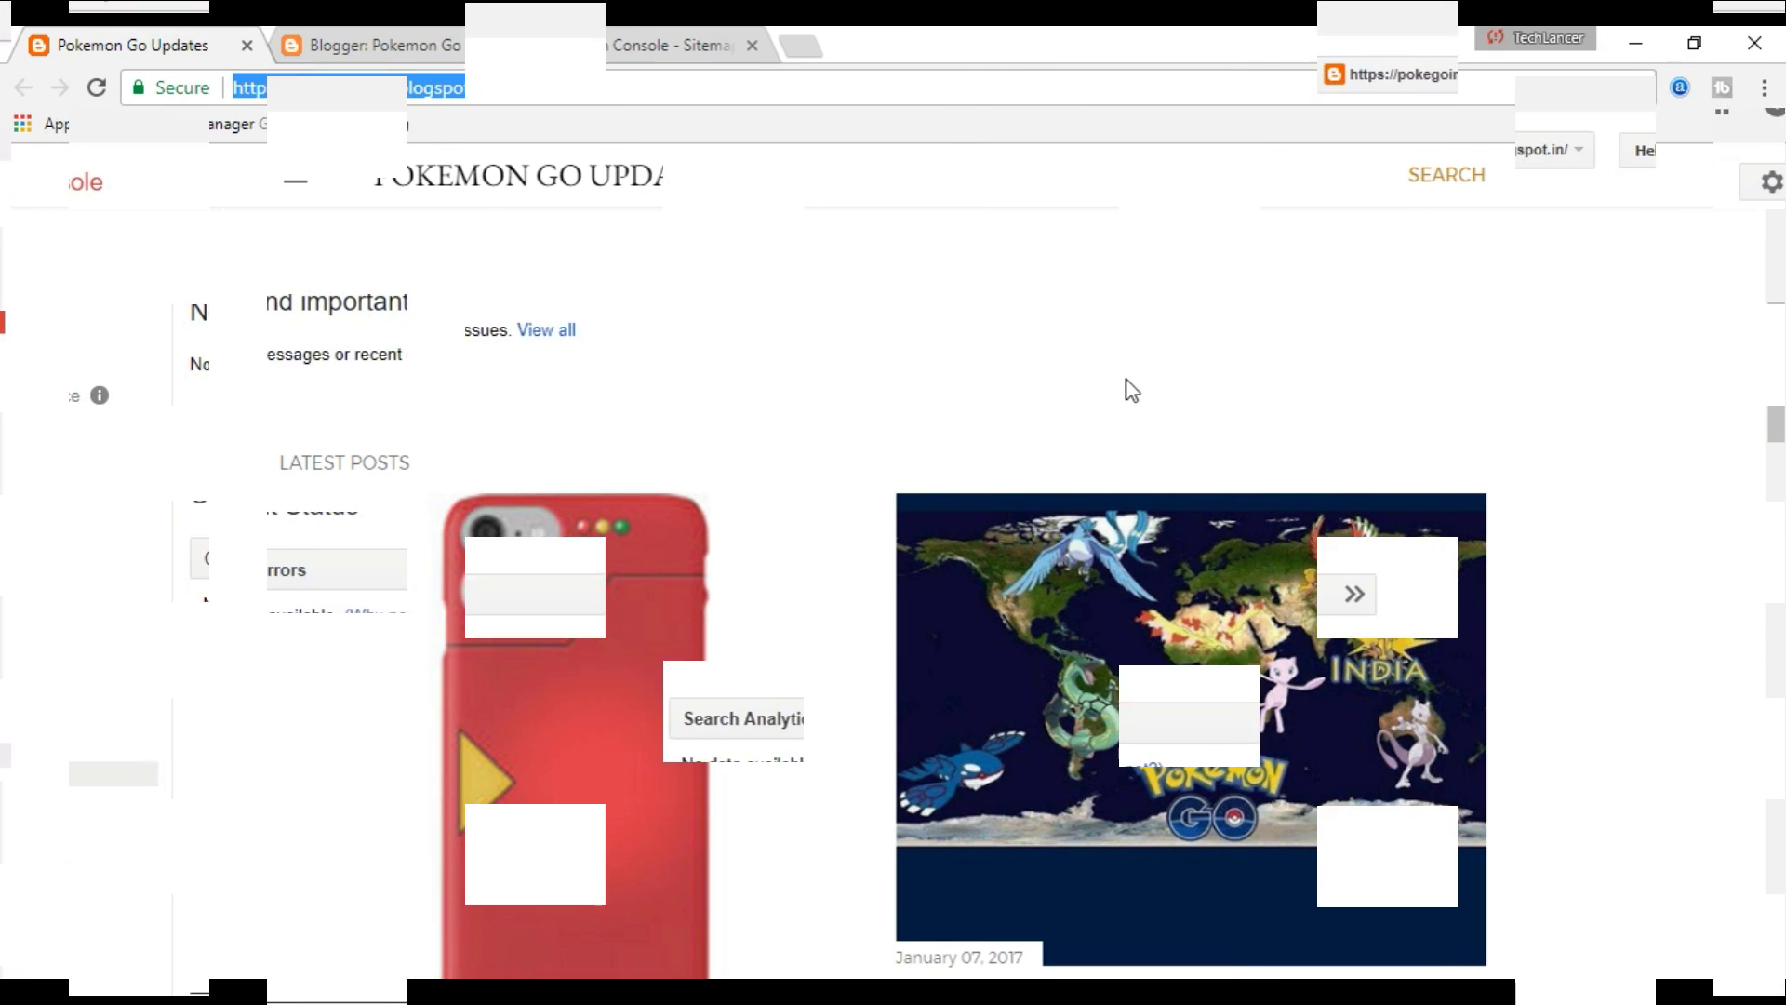
scroll(1126, 382, down, 10)
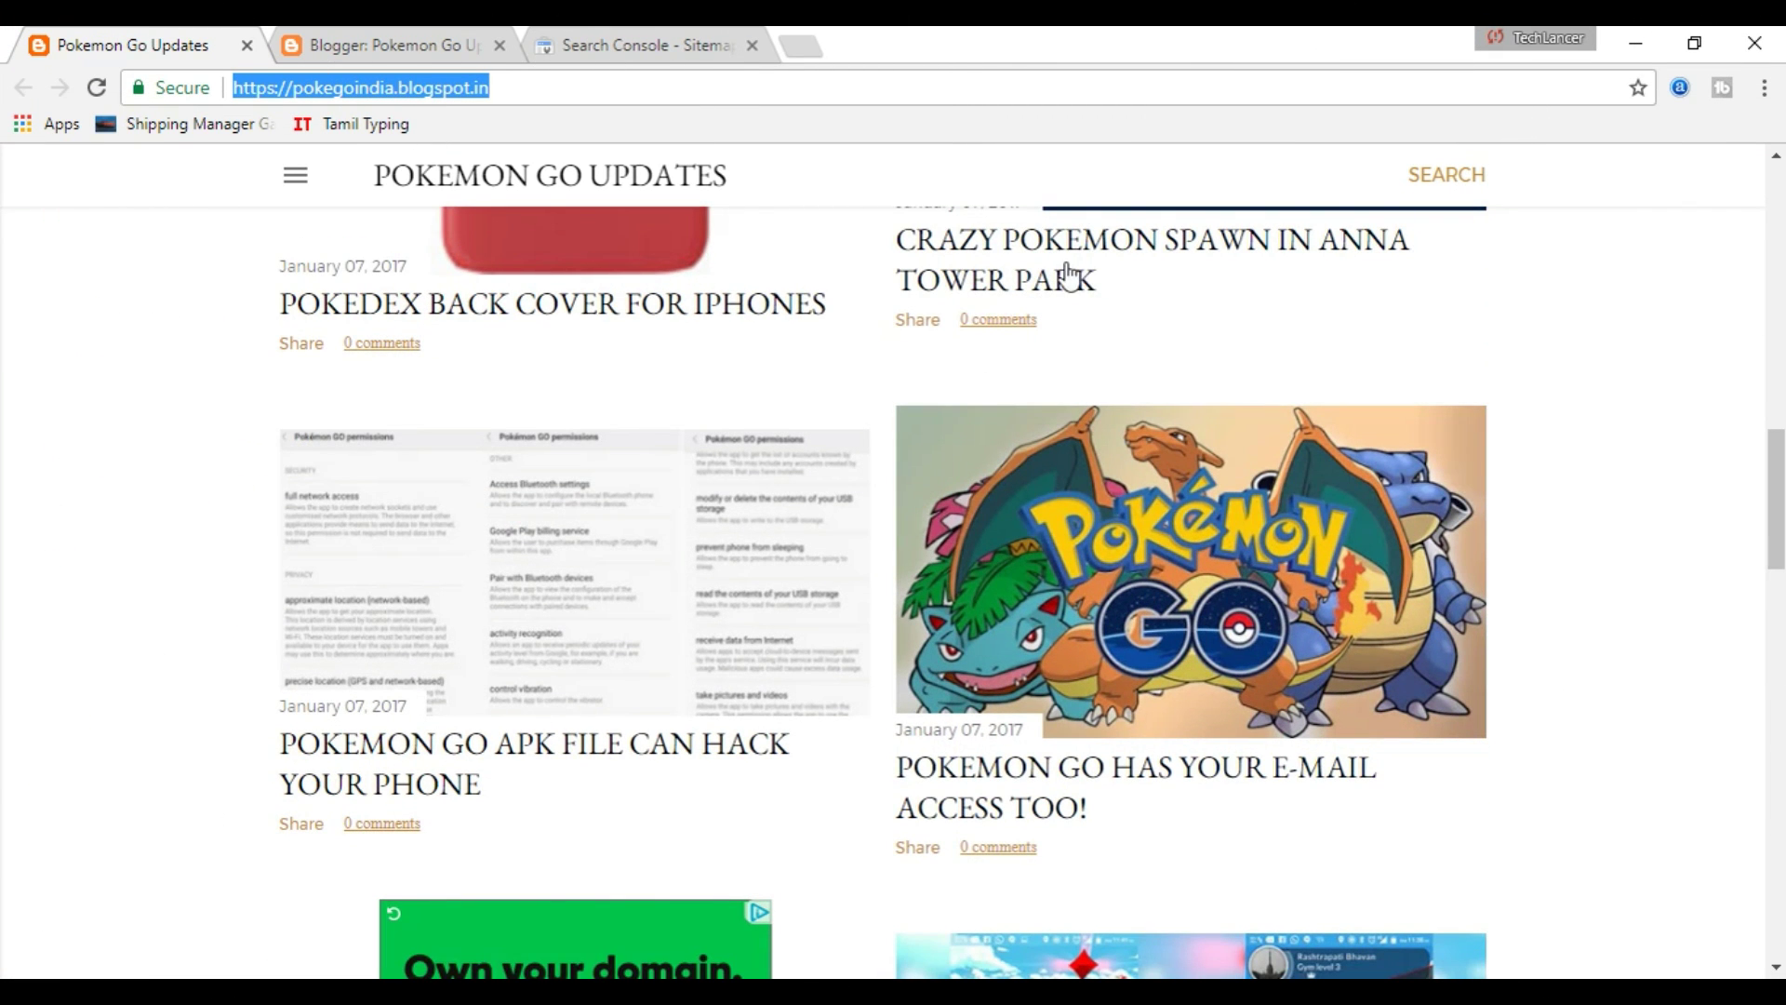
Open the 'Crazy pokemon spawn in Anna Tower Park' post and scroll through it
click(1068, 276)
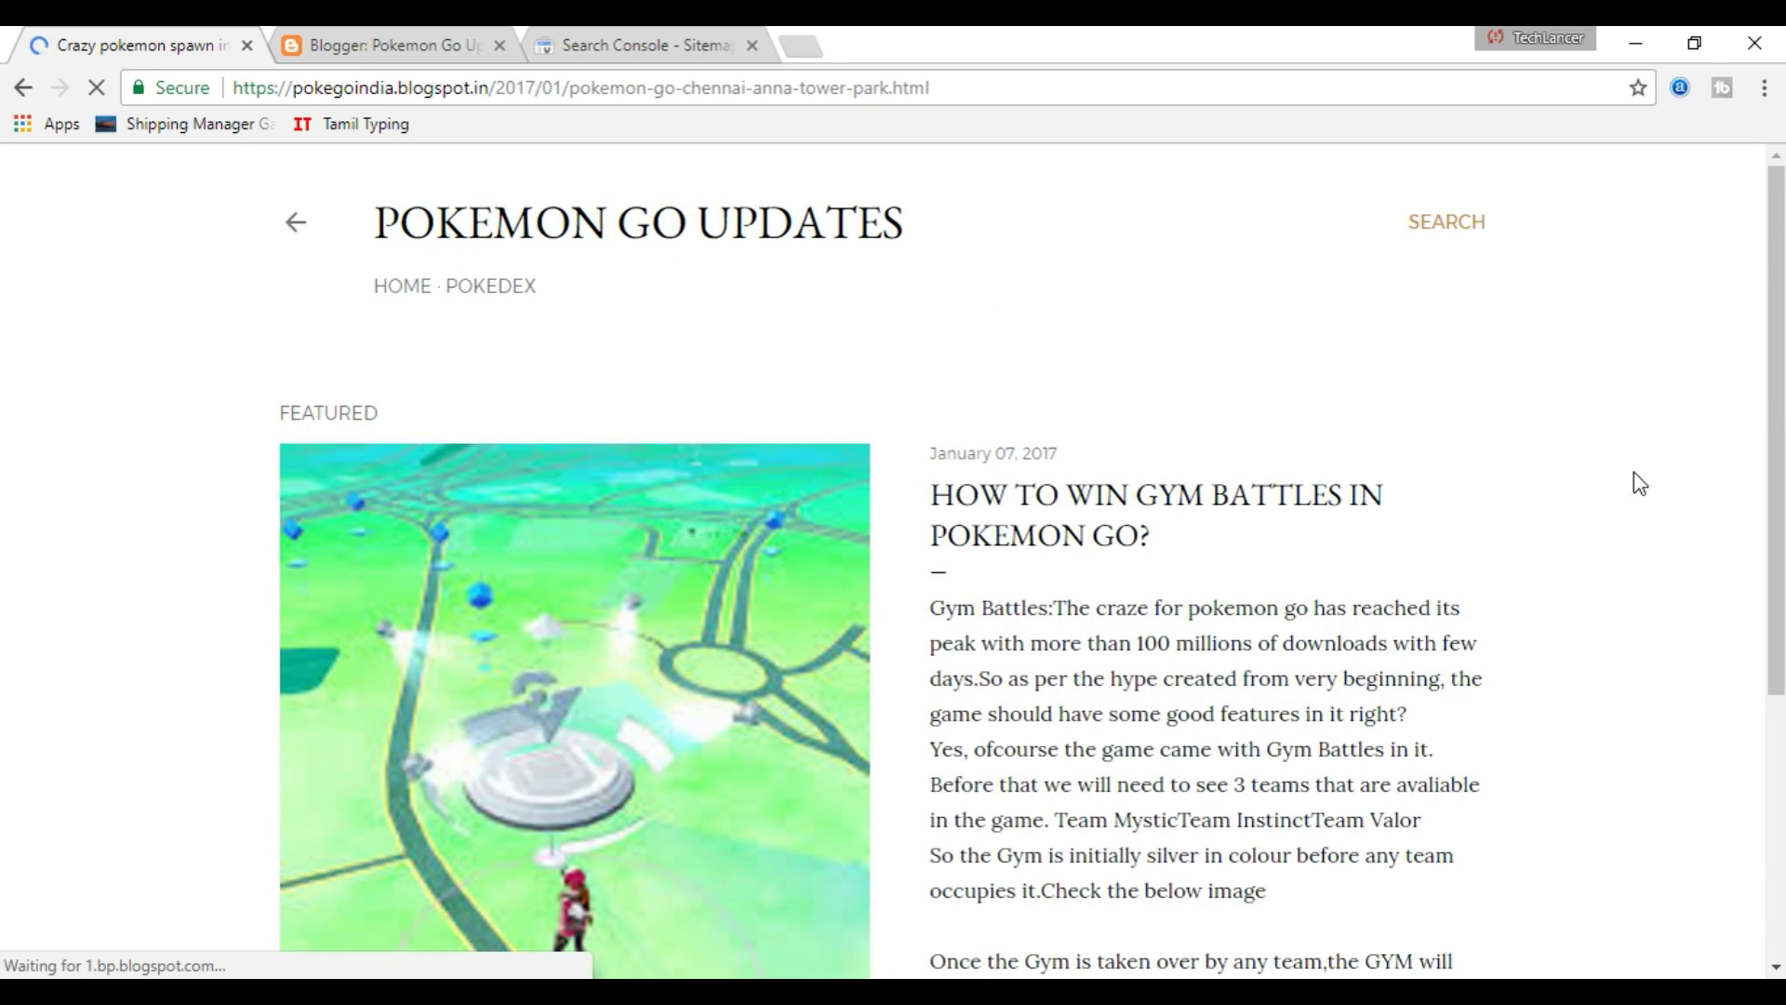
scroll(1639, 483, down, 4)
scroll(1636, 482, down, 2)
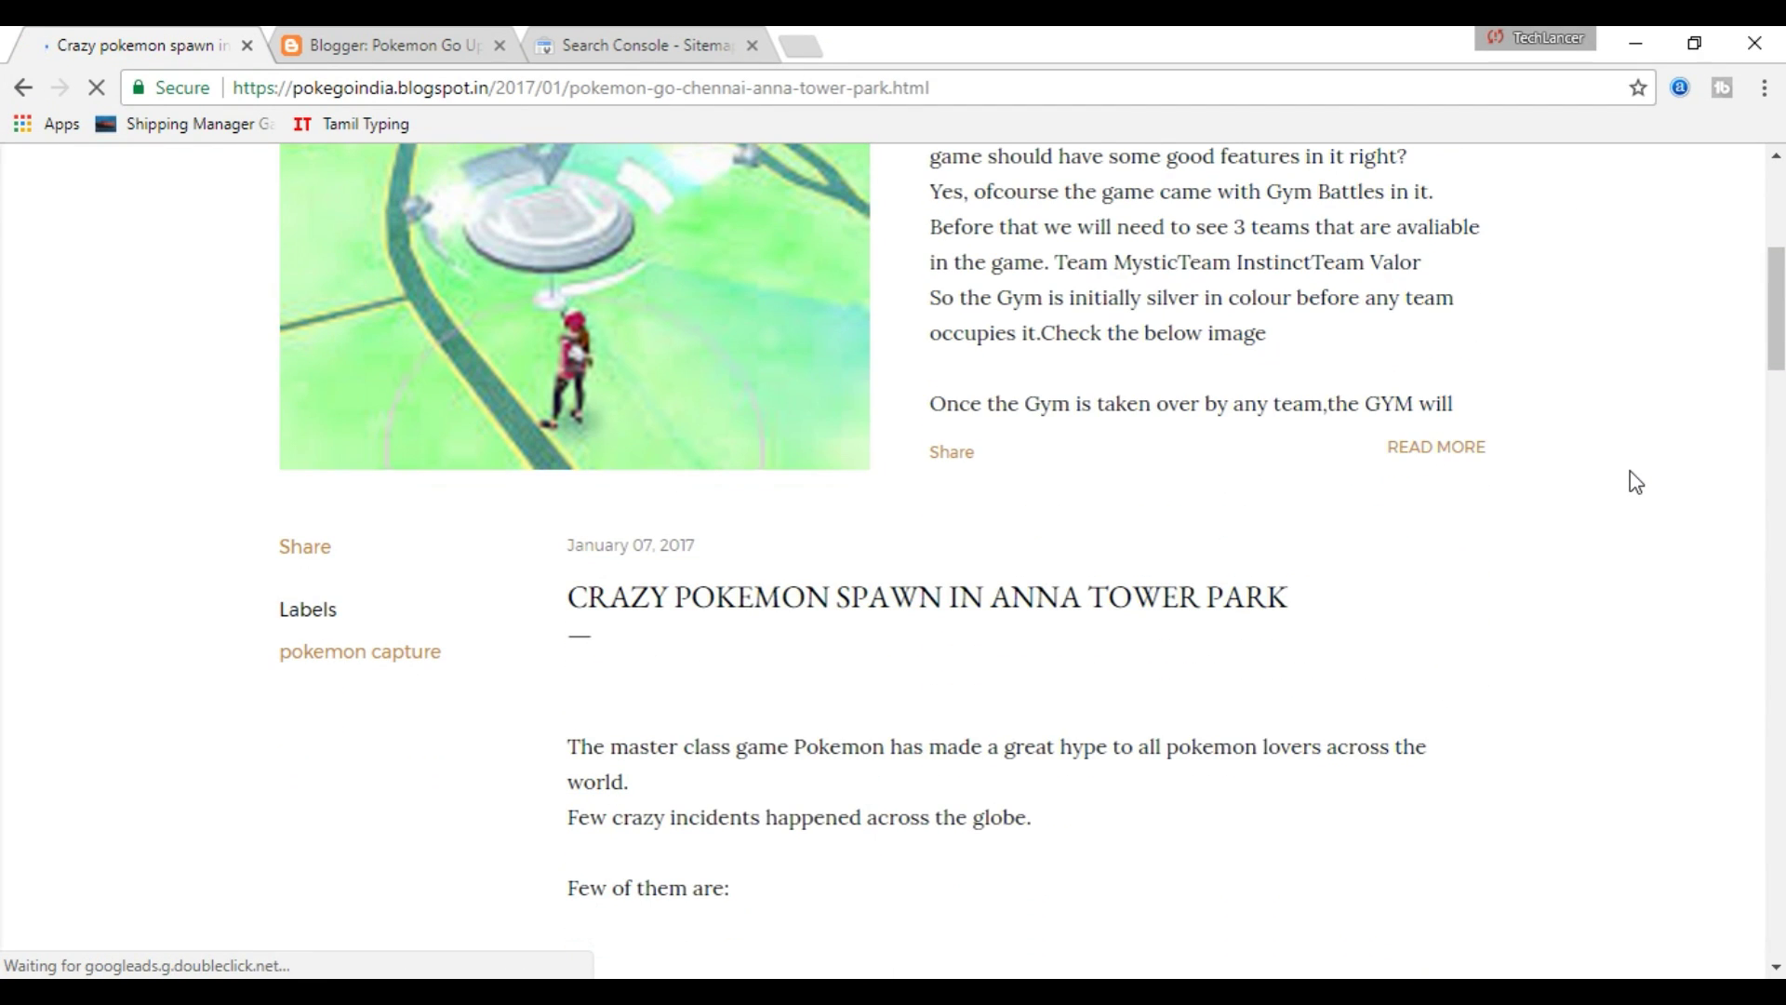
scroll(885, 475, down, 15)
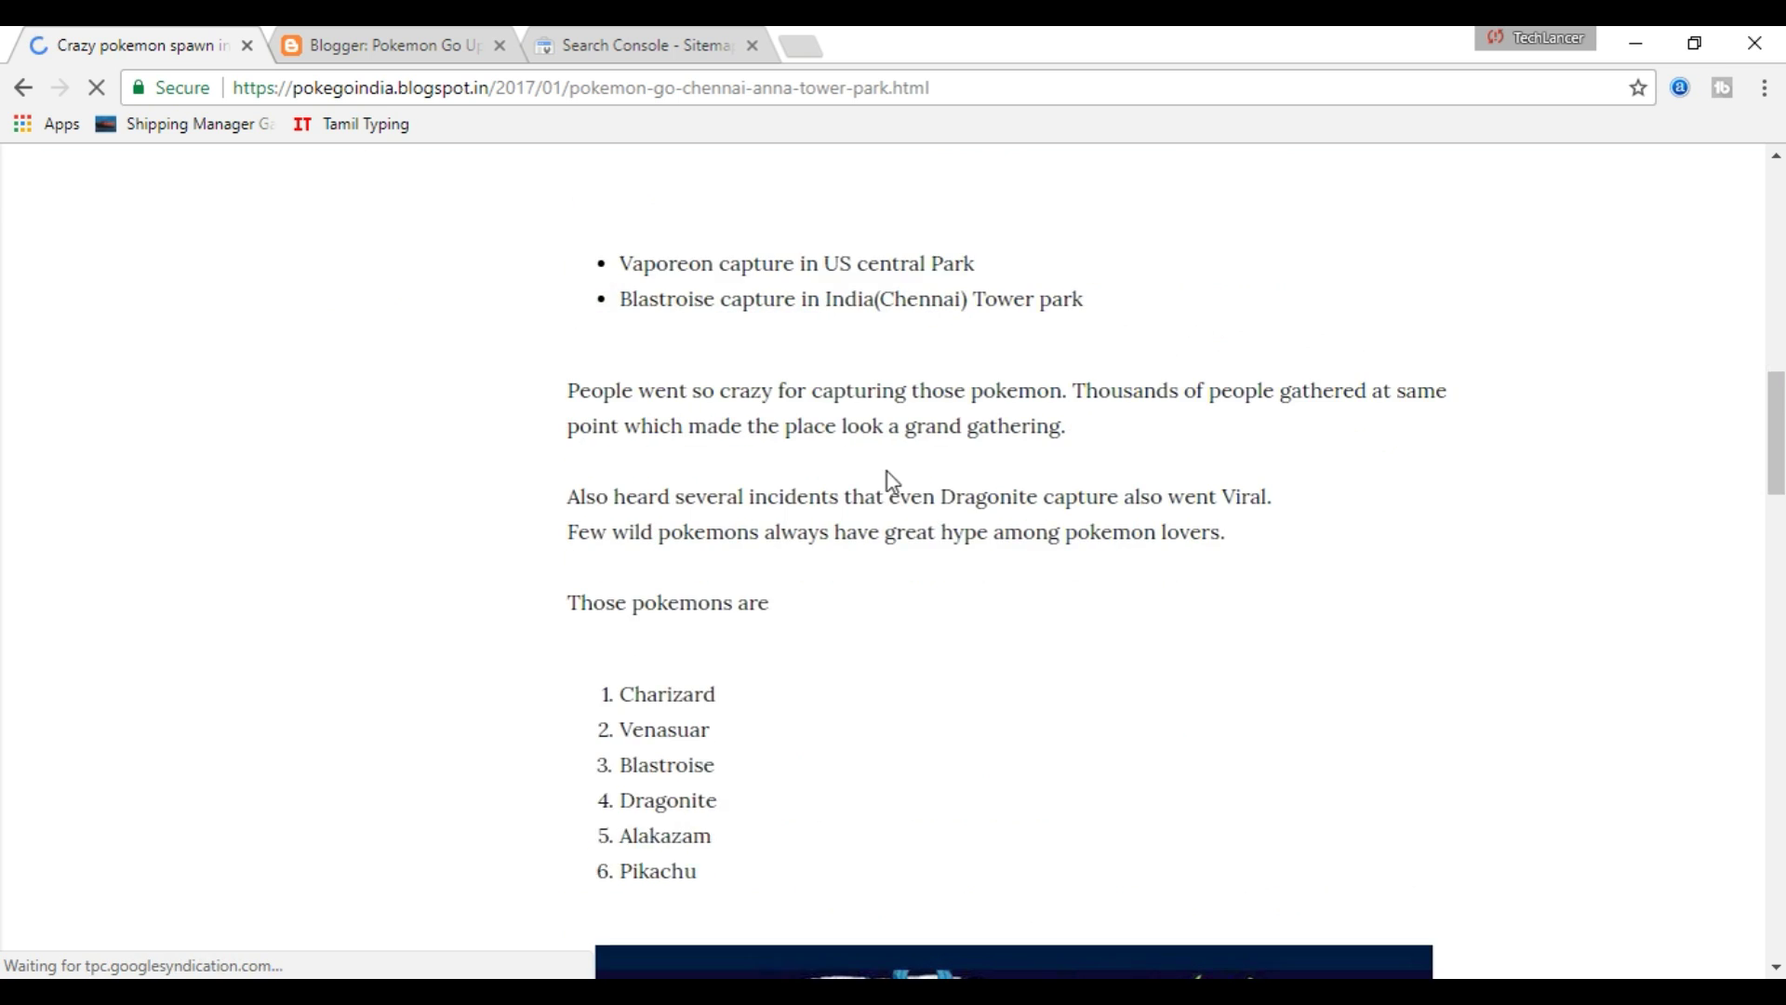
scroll(891, 476, down, 12)
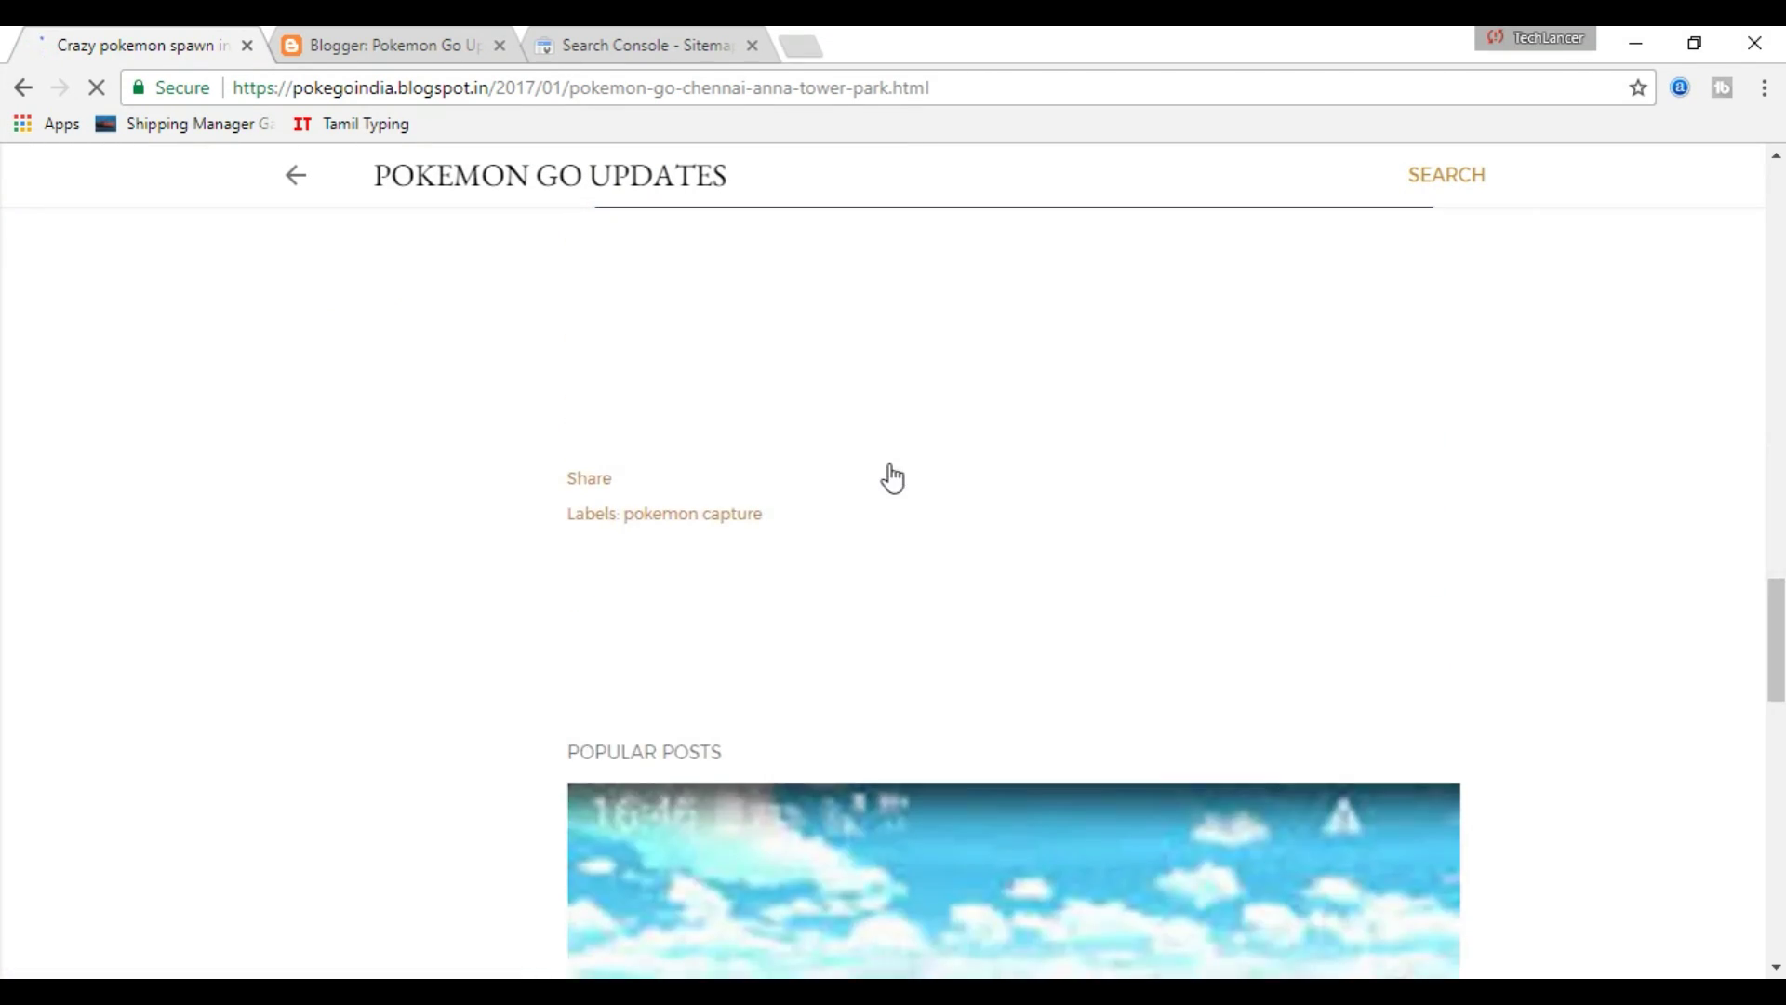
scroll(892, 477, down, 6)
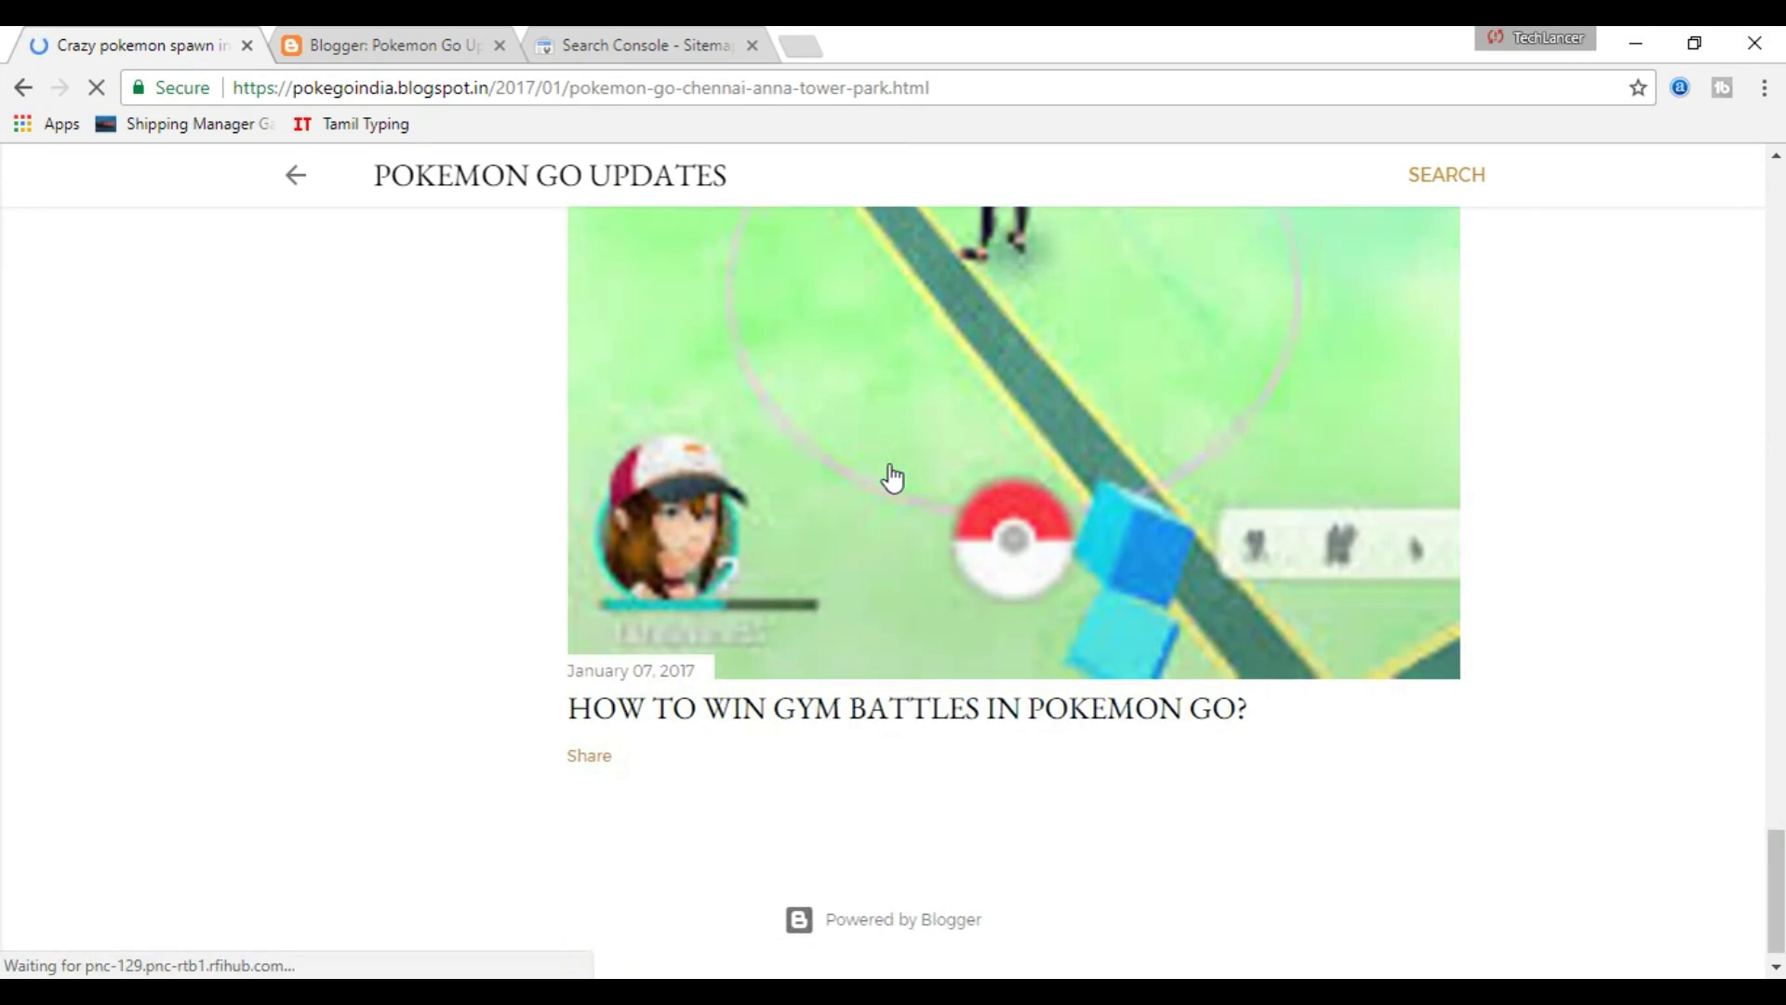
scroll(1008, 752, up, 15)
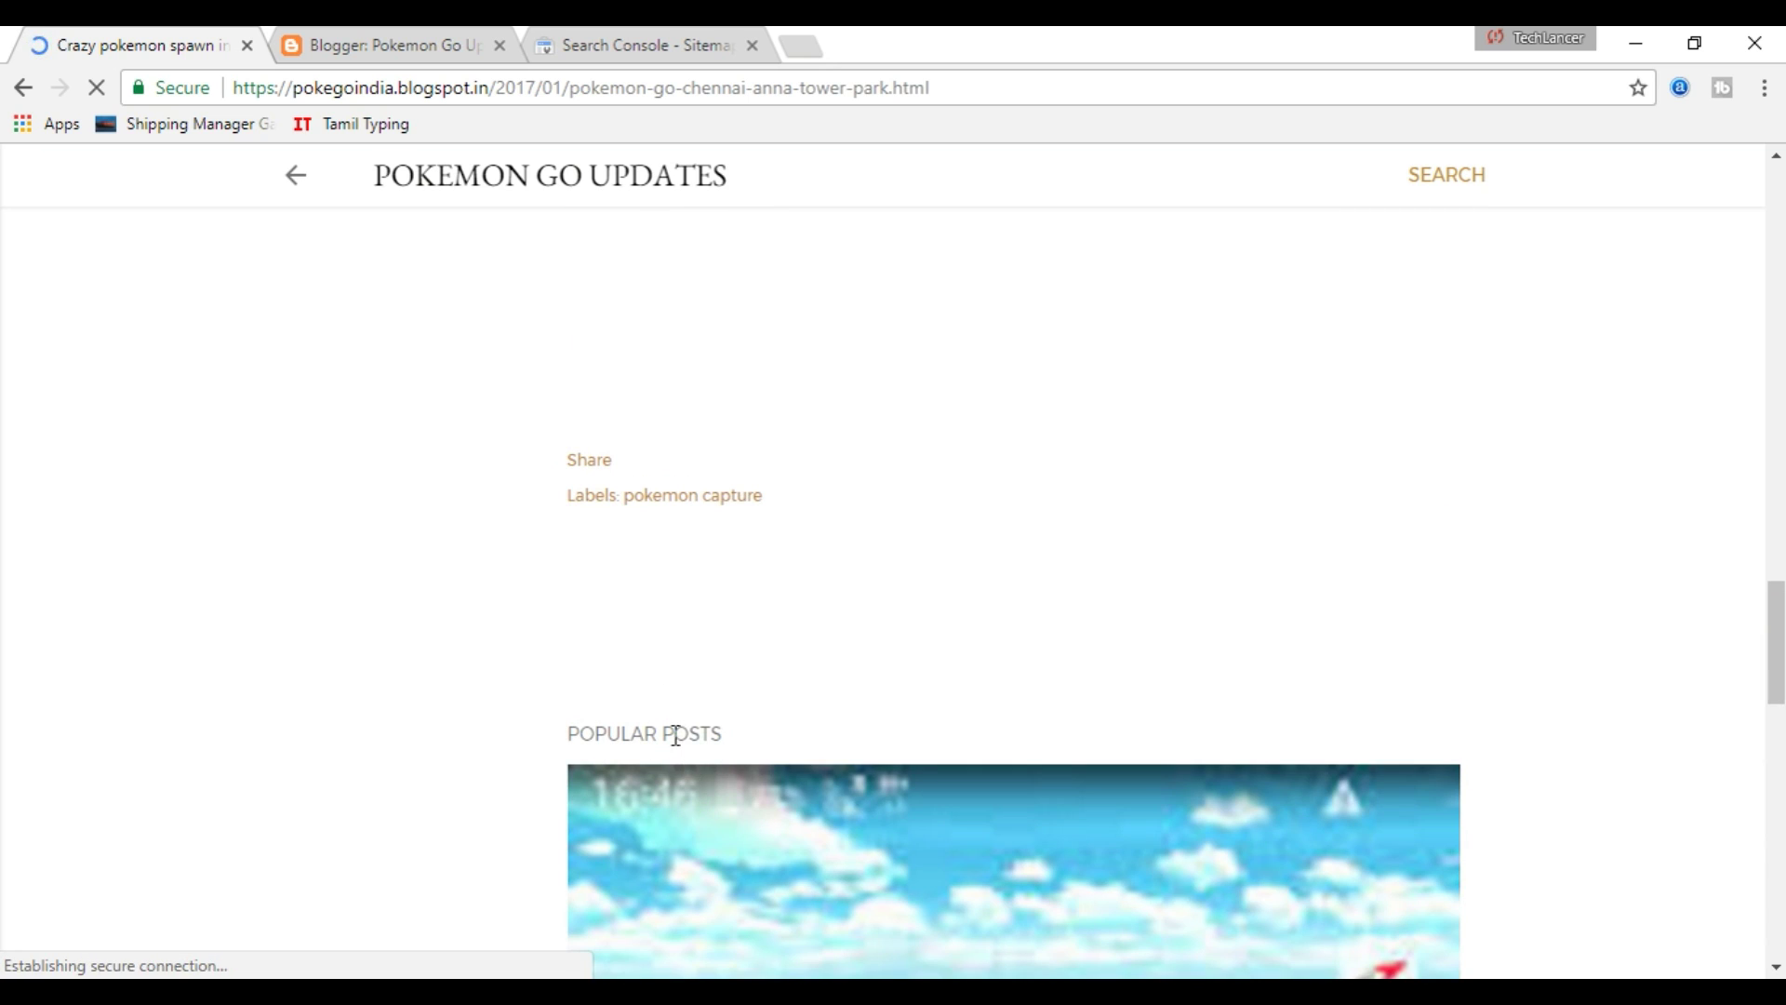
scroll(758, 494, up, 15)
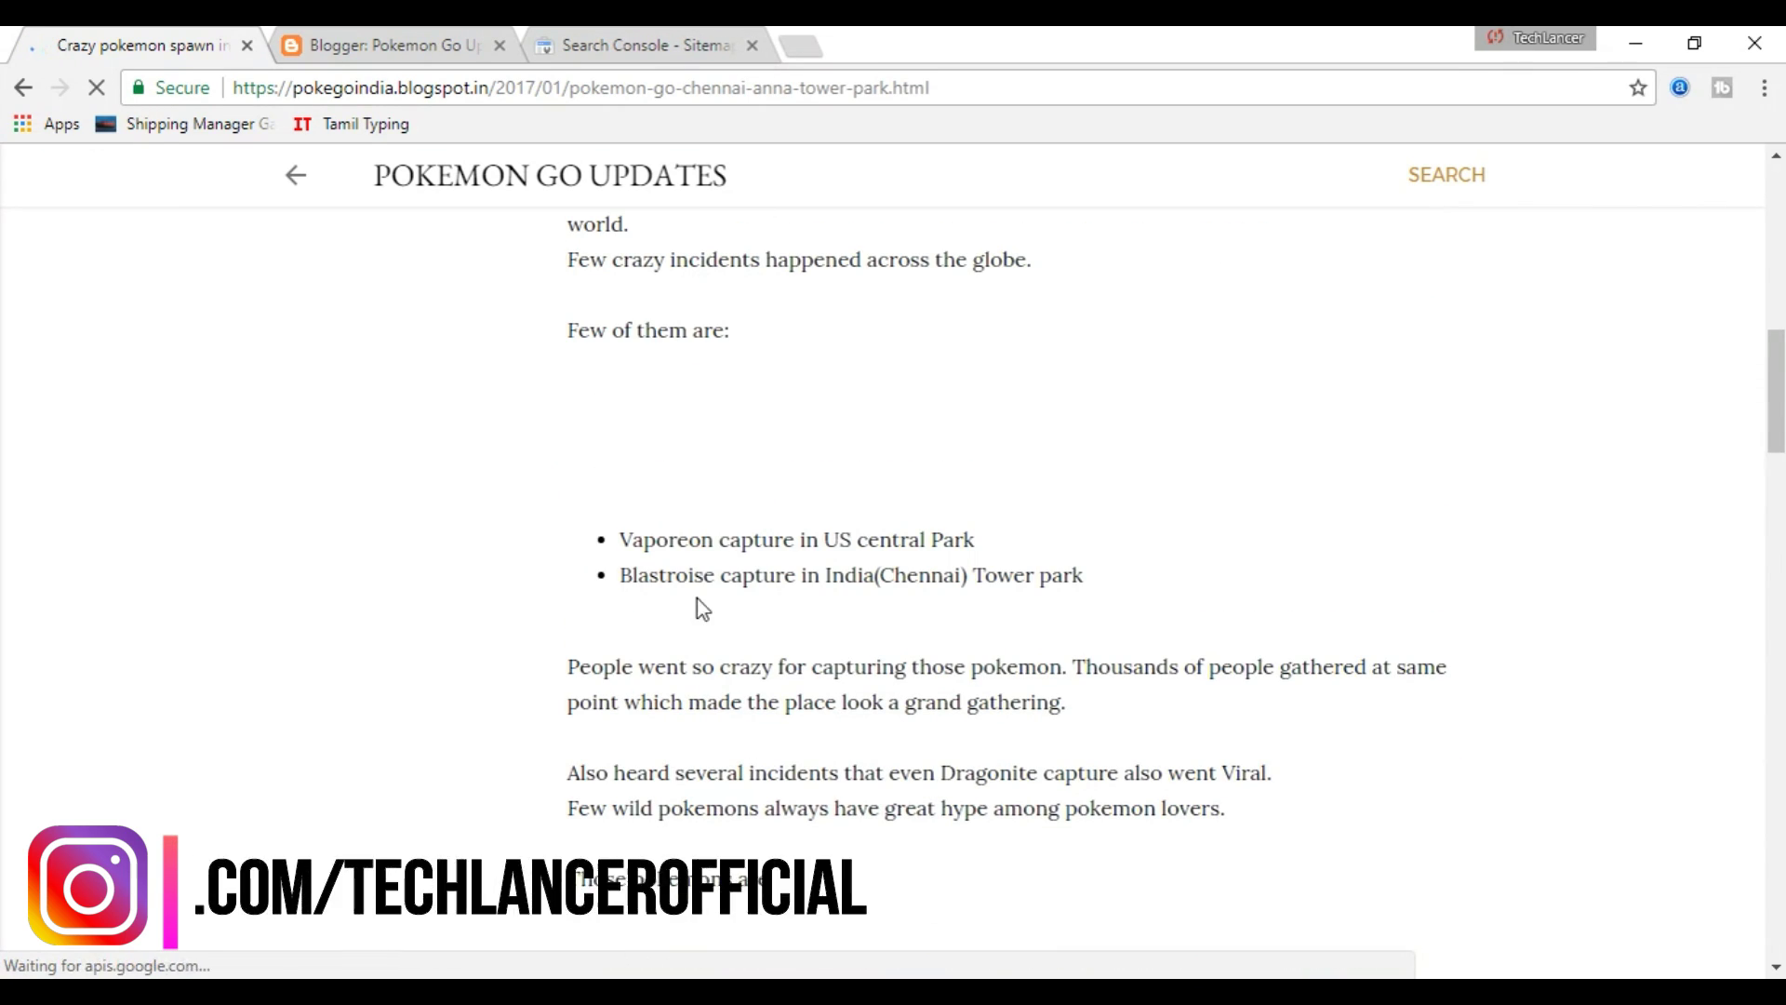
scroll(905, 605, up, 3)
scroll(952, 517, up, 5)
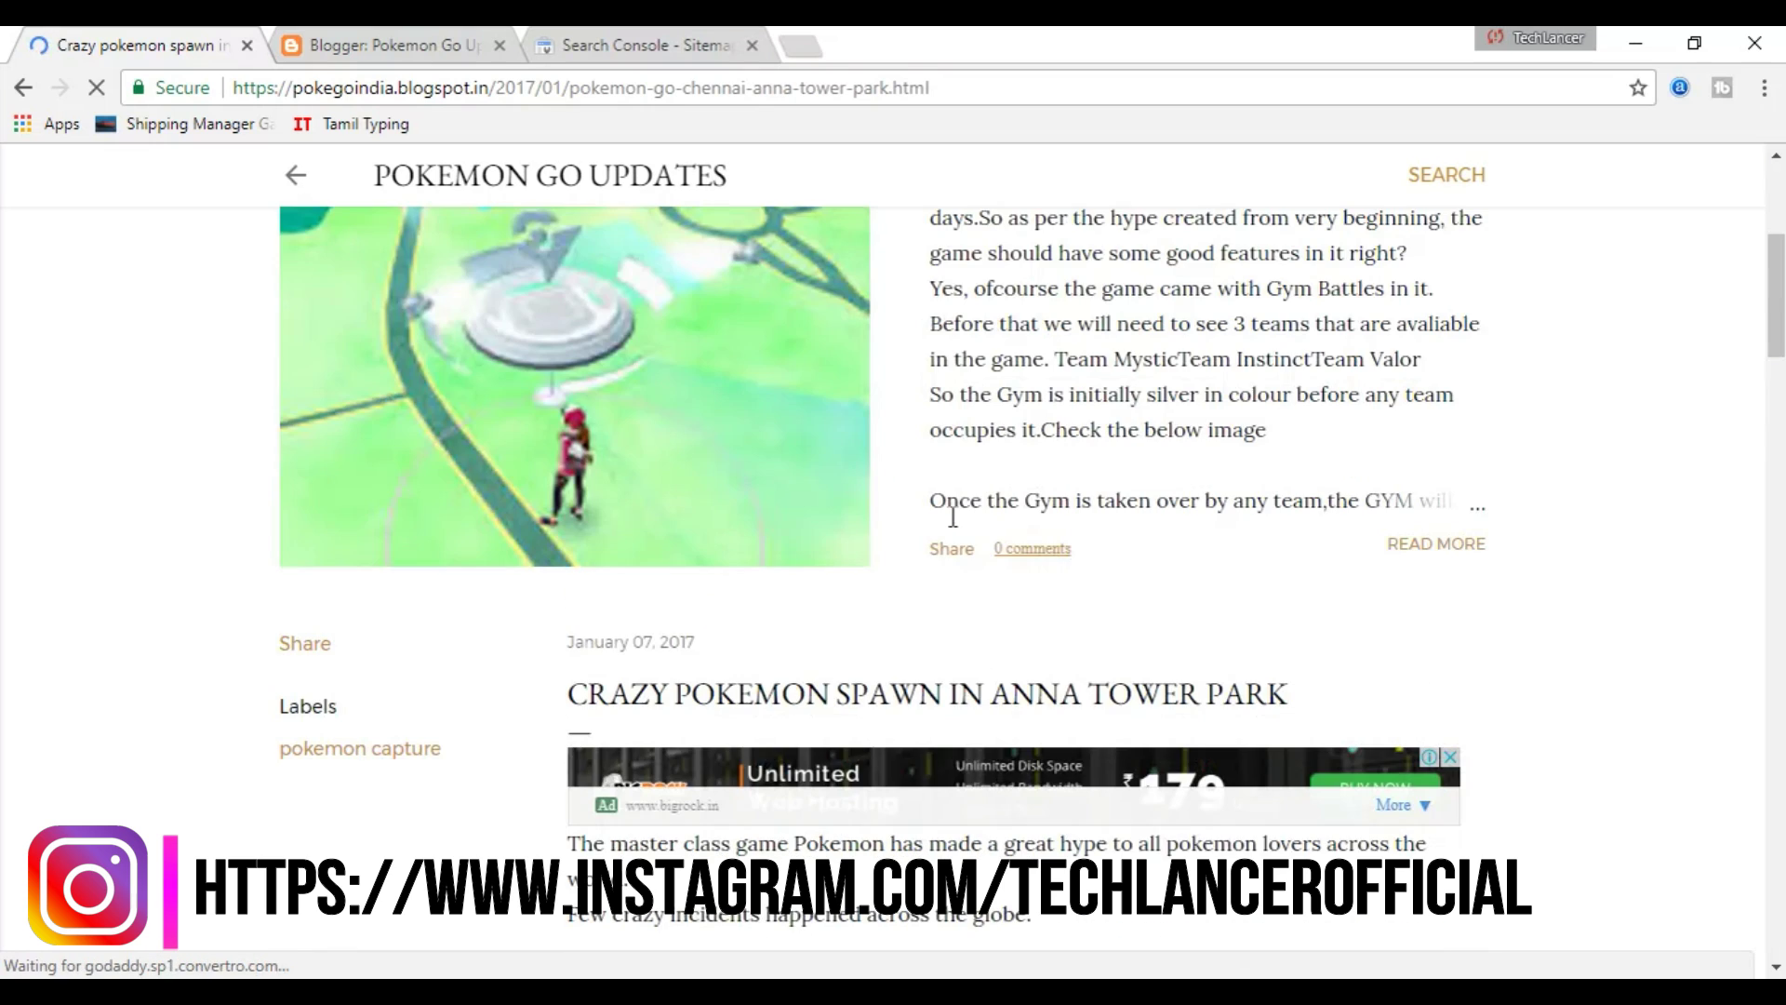
scroll(1116, 558, up, 4)
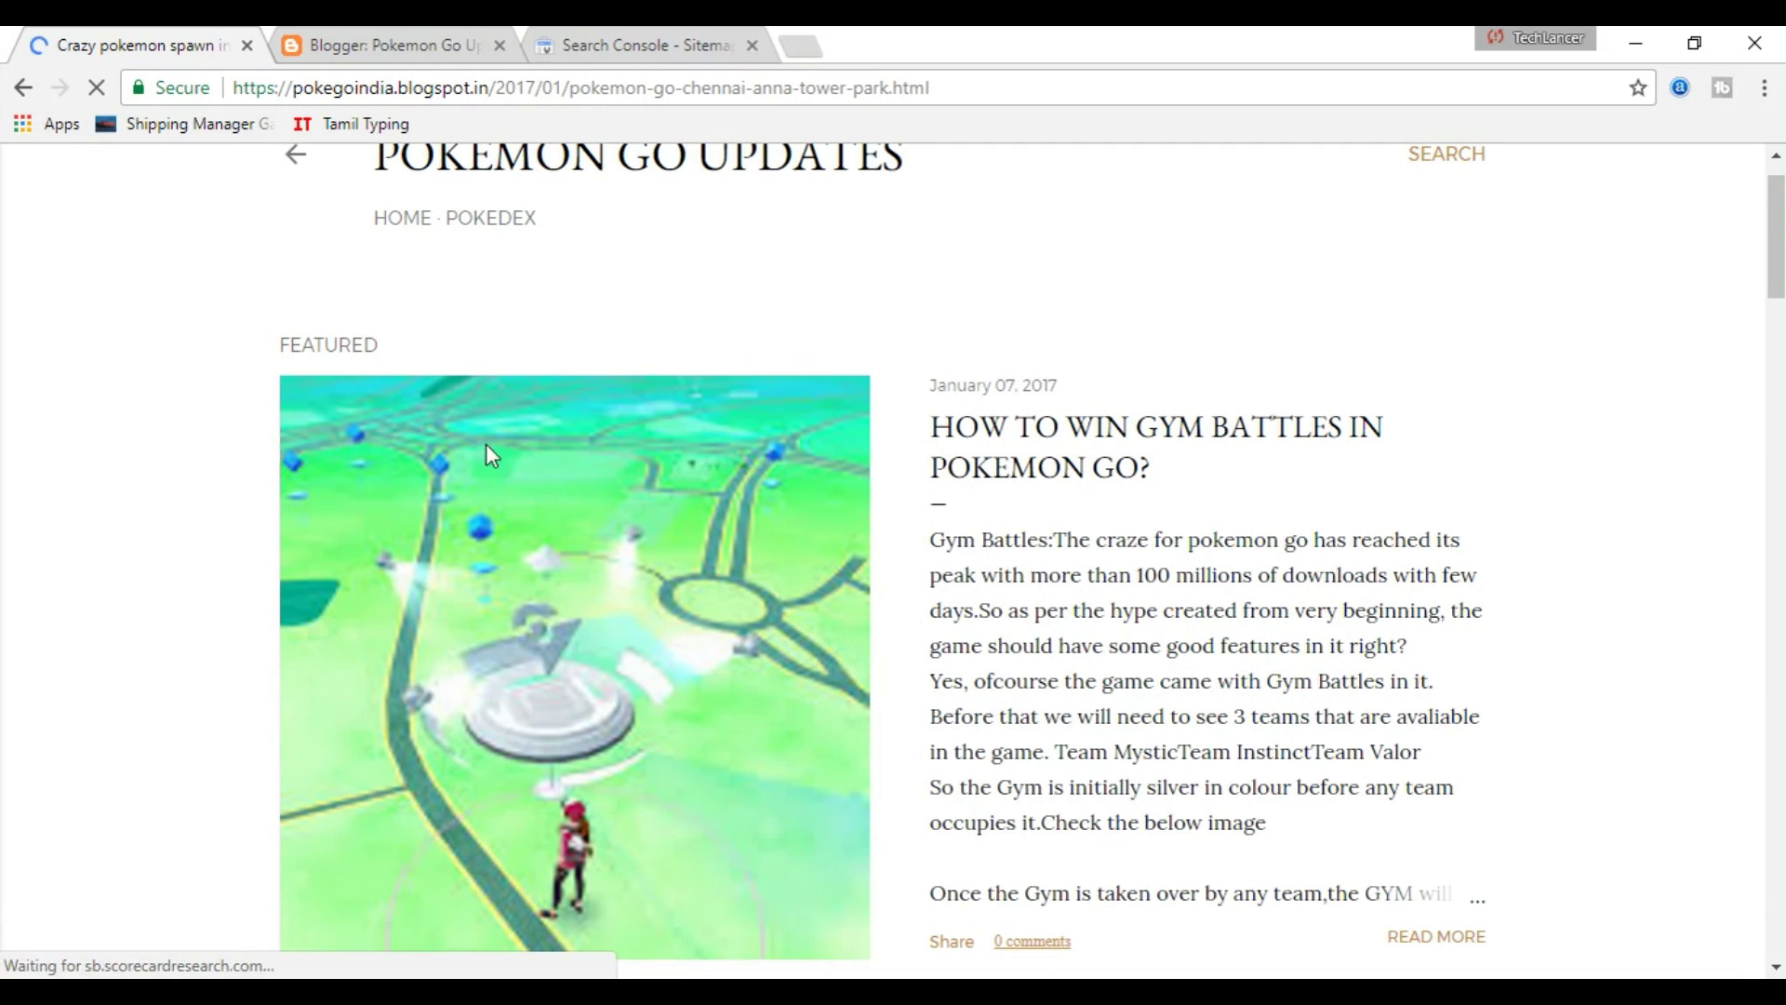
Open the featured 'How to win Gym Battles in Pokemon Go?' post and read down it
click(1225, 611)
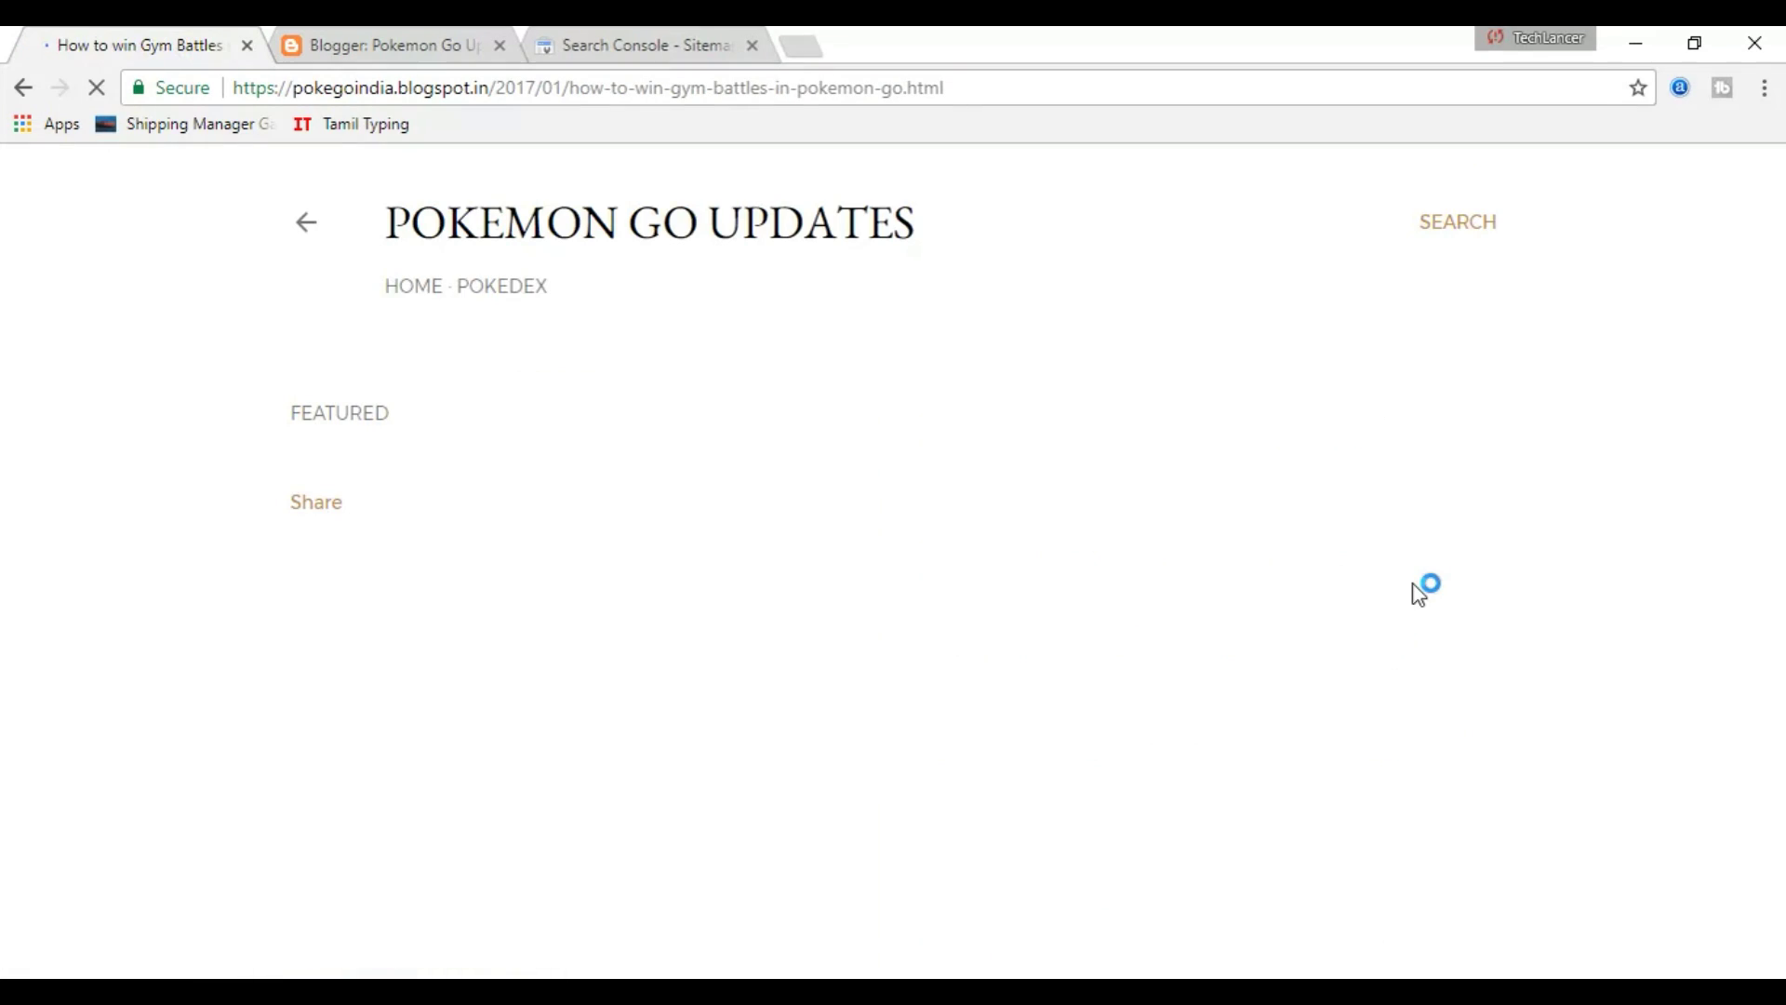
scroll(1398, 591, down, 6)
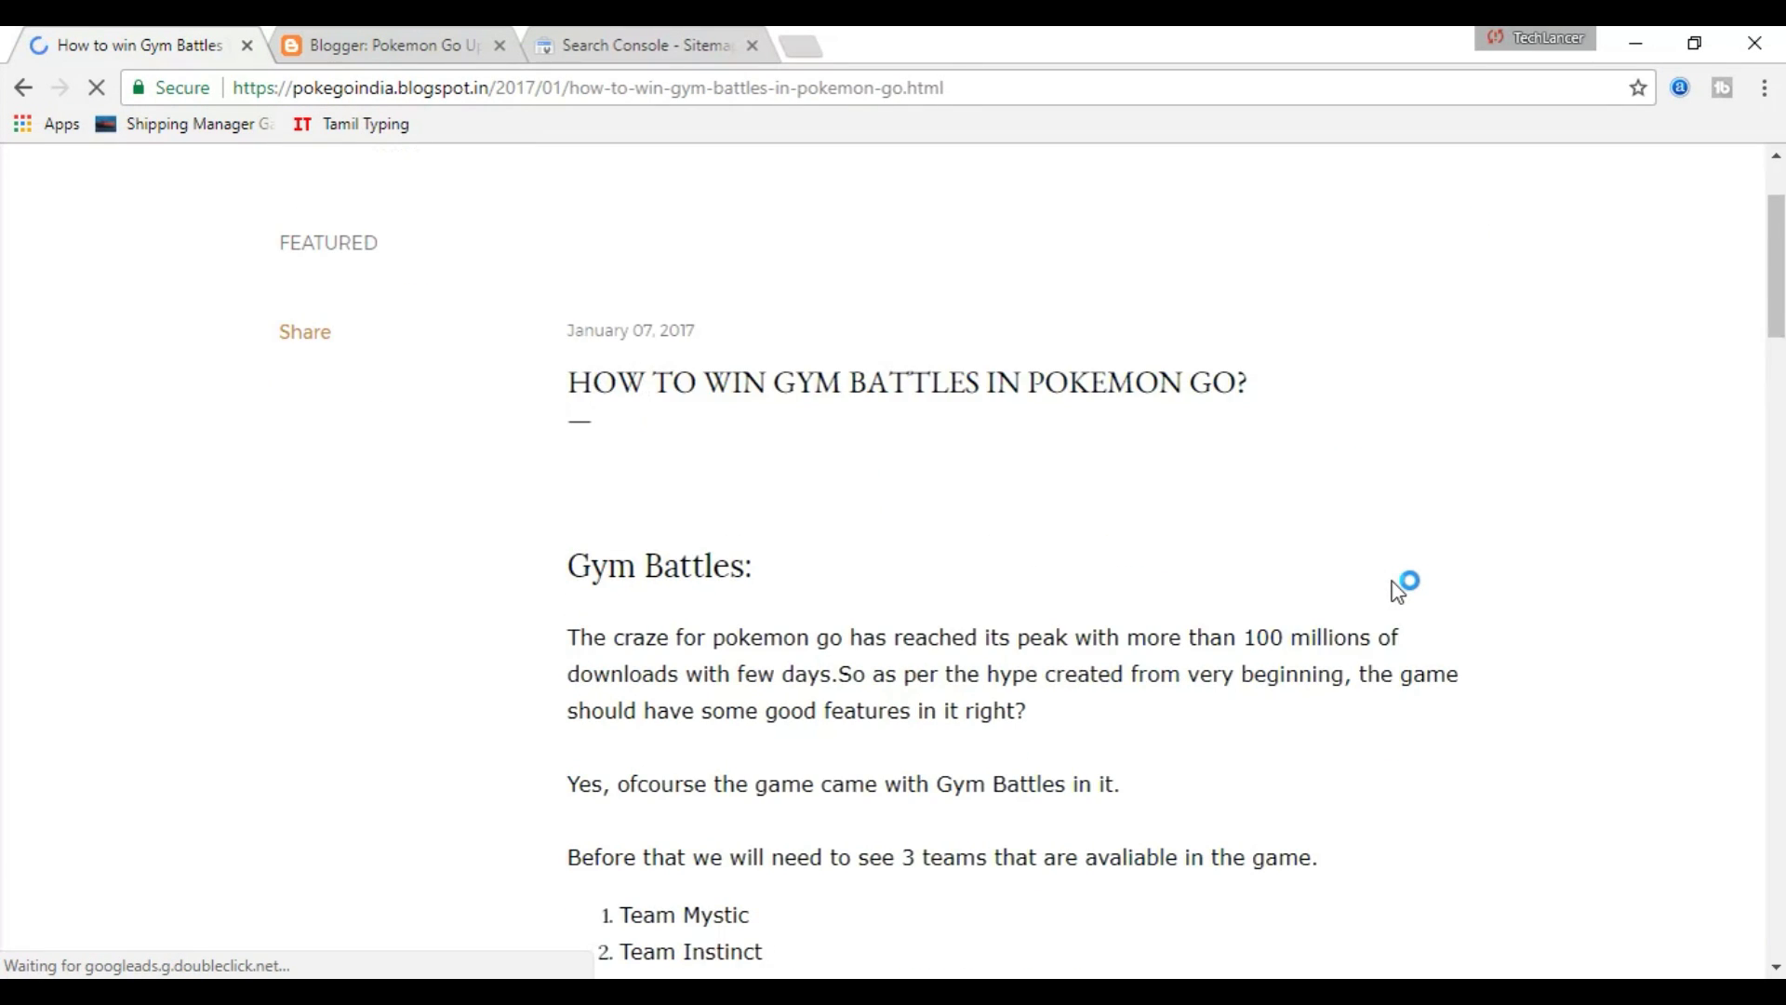
scroll(1398, 586, down, 8)
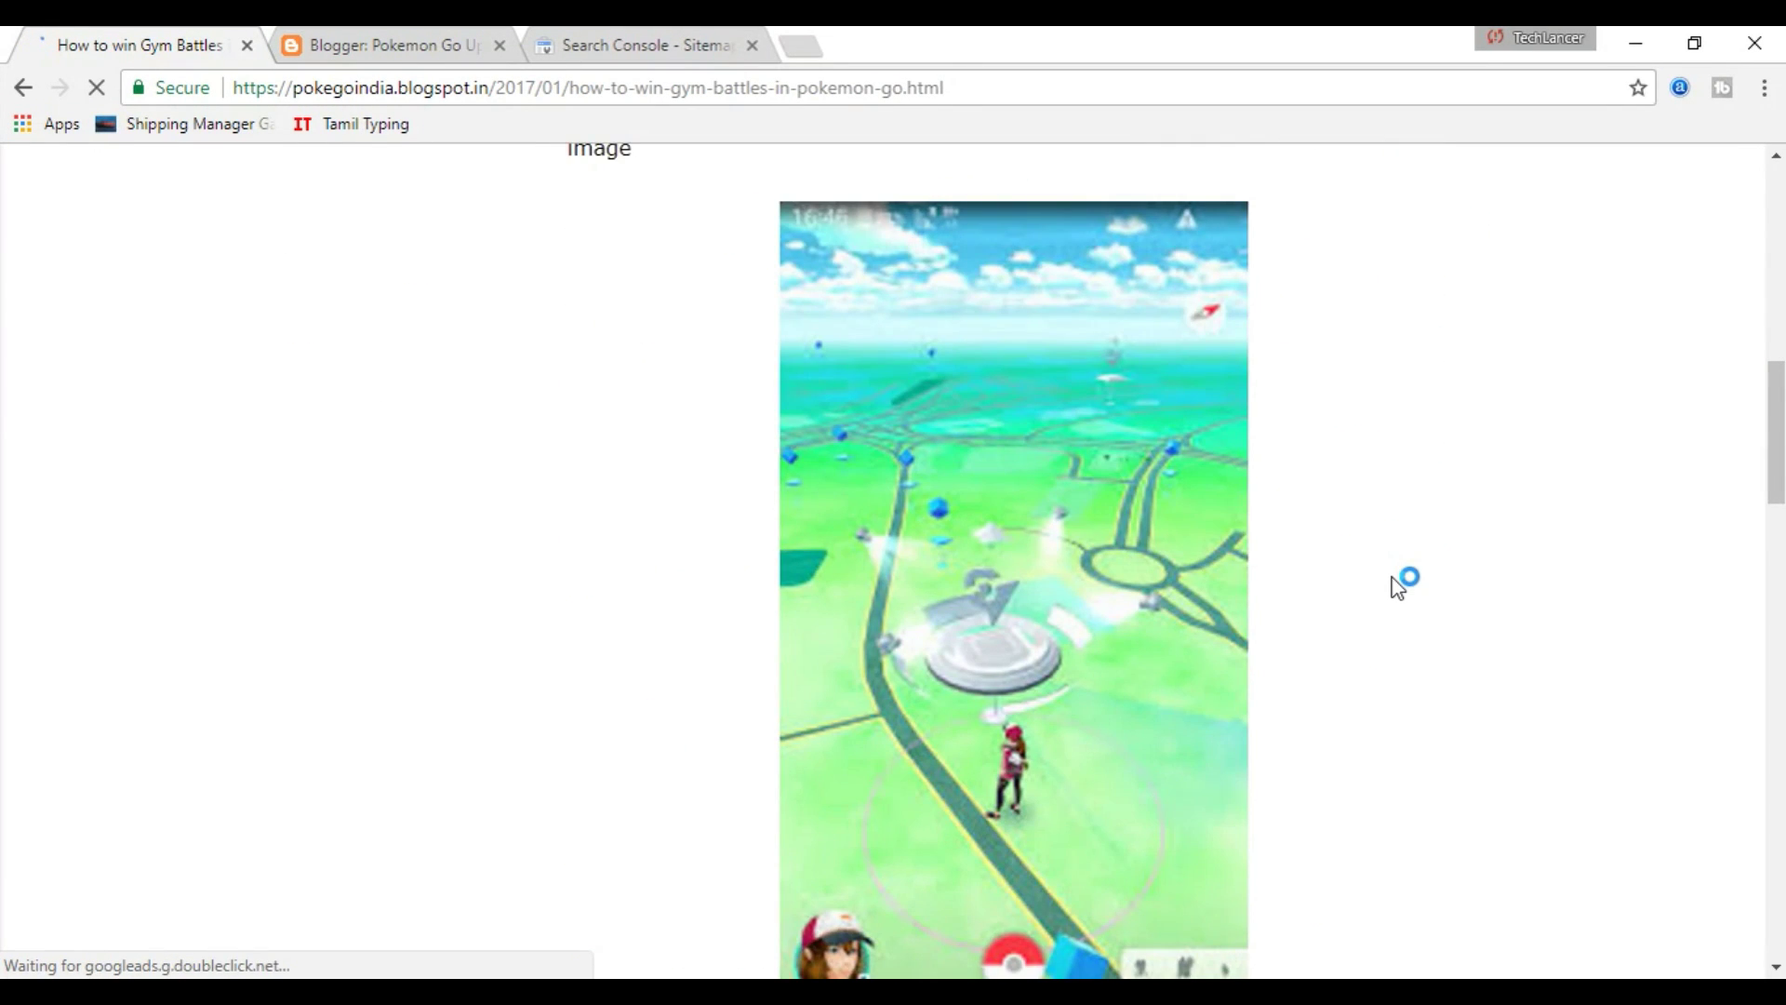
Open the pokegoindia.blogspot.in property and go to Crawl > Sitemaps, which lists none yet
scroll(1398, 586, down, 1)
key(ctrl+3)
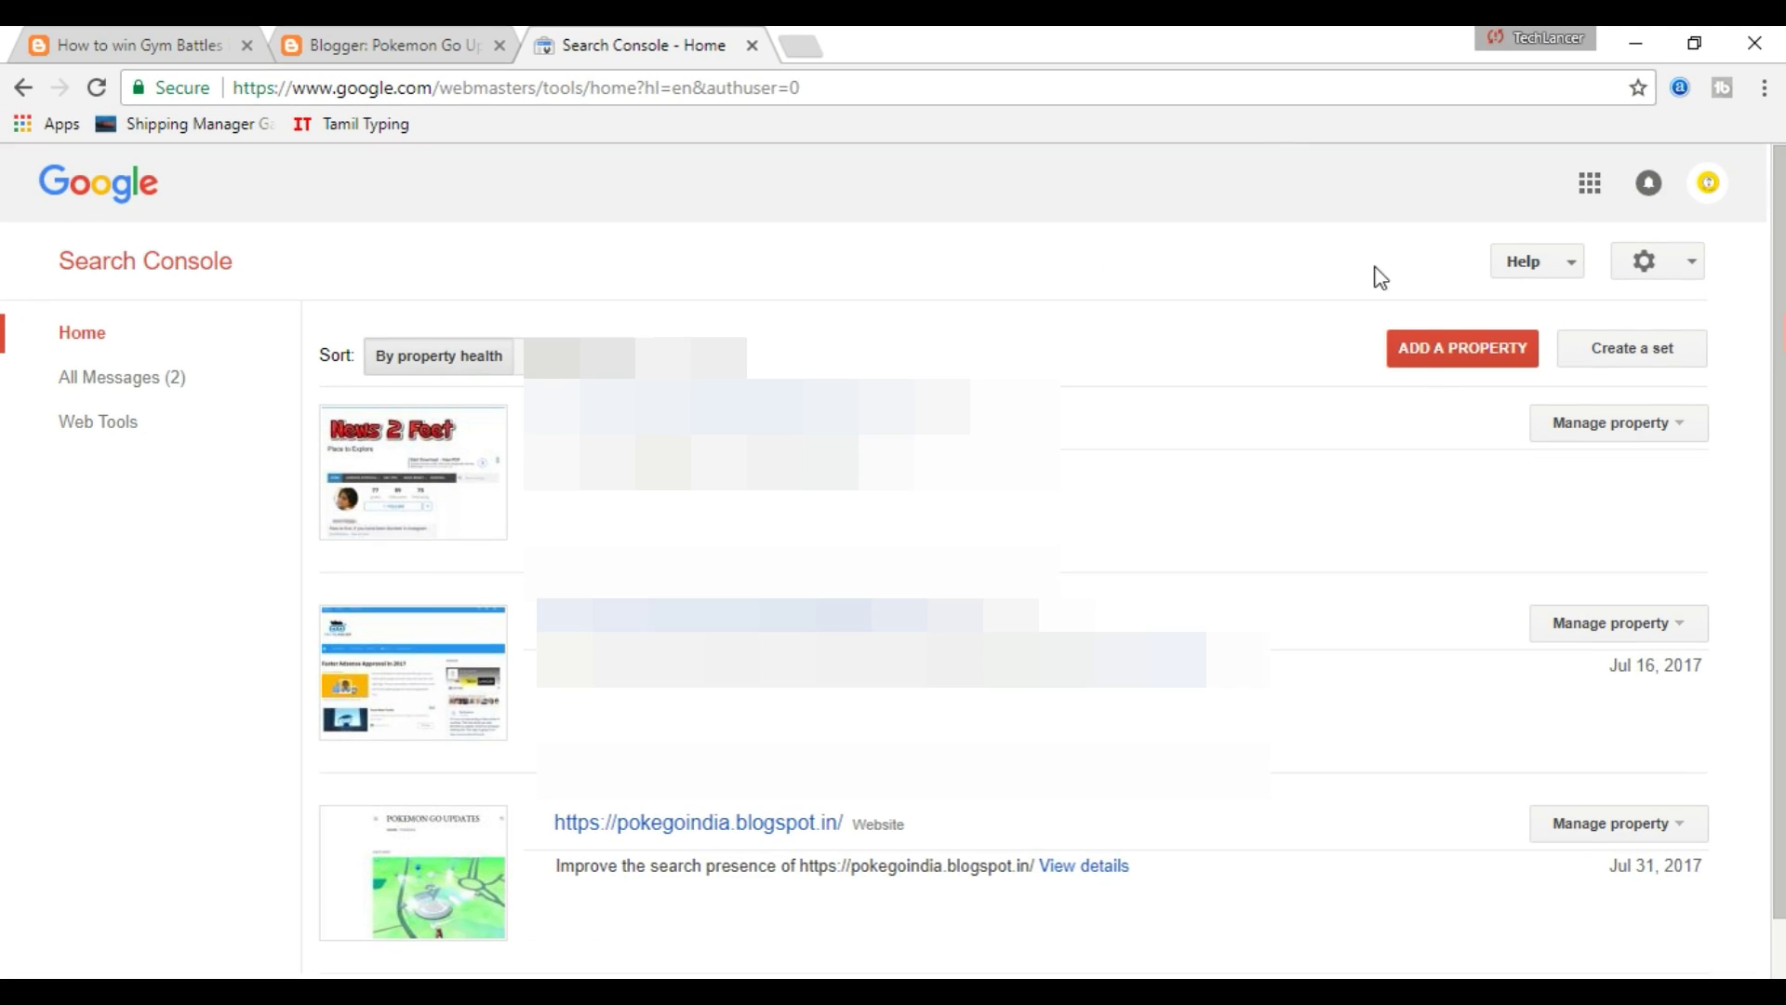
scroll(1415, 387, down, 1)
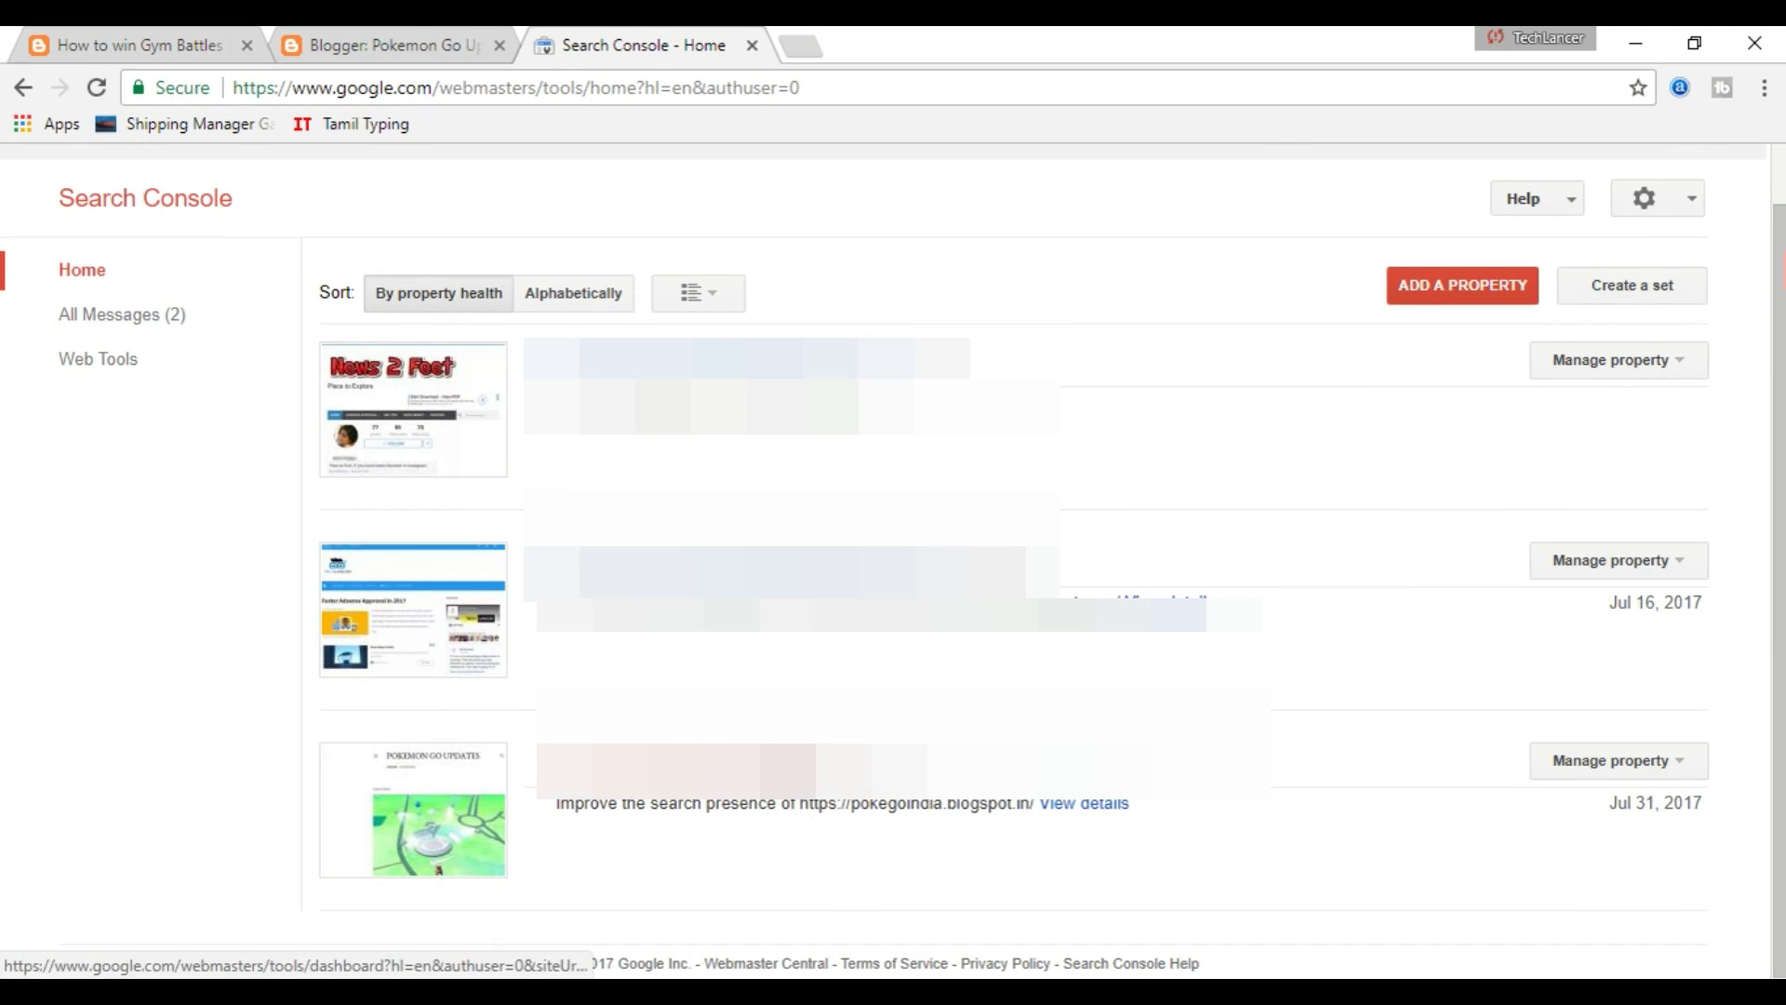
click(760, 584)
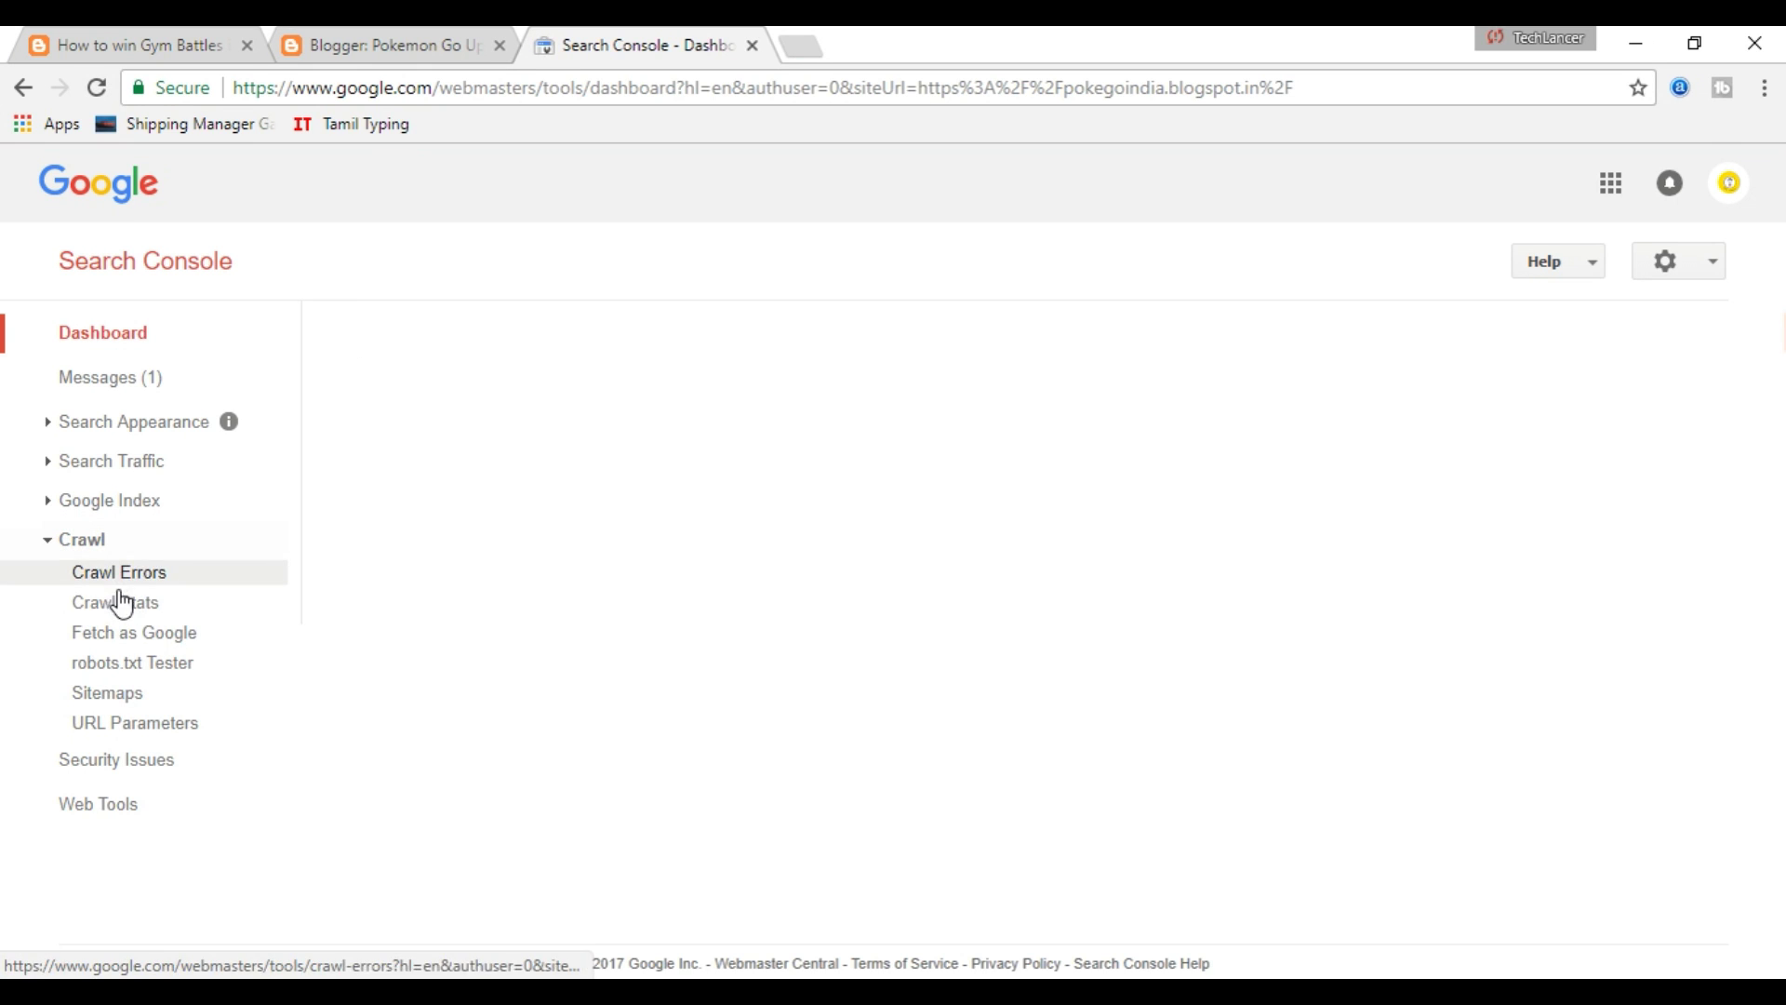
click(123, 698)
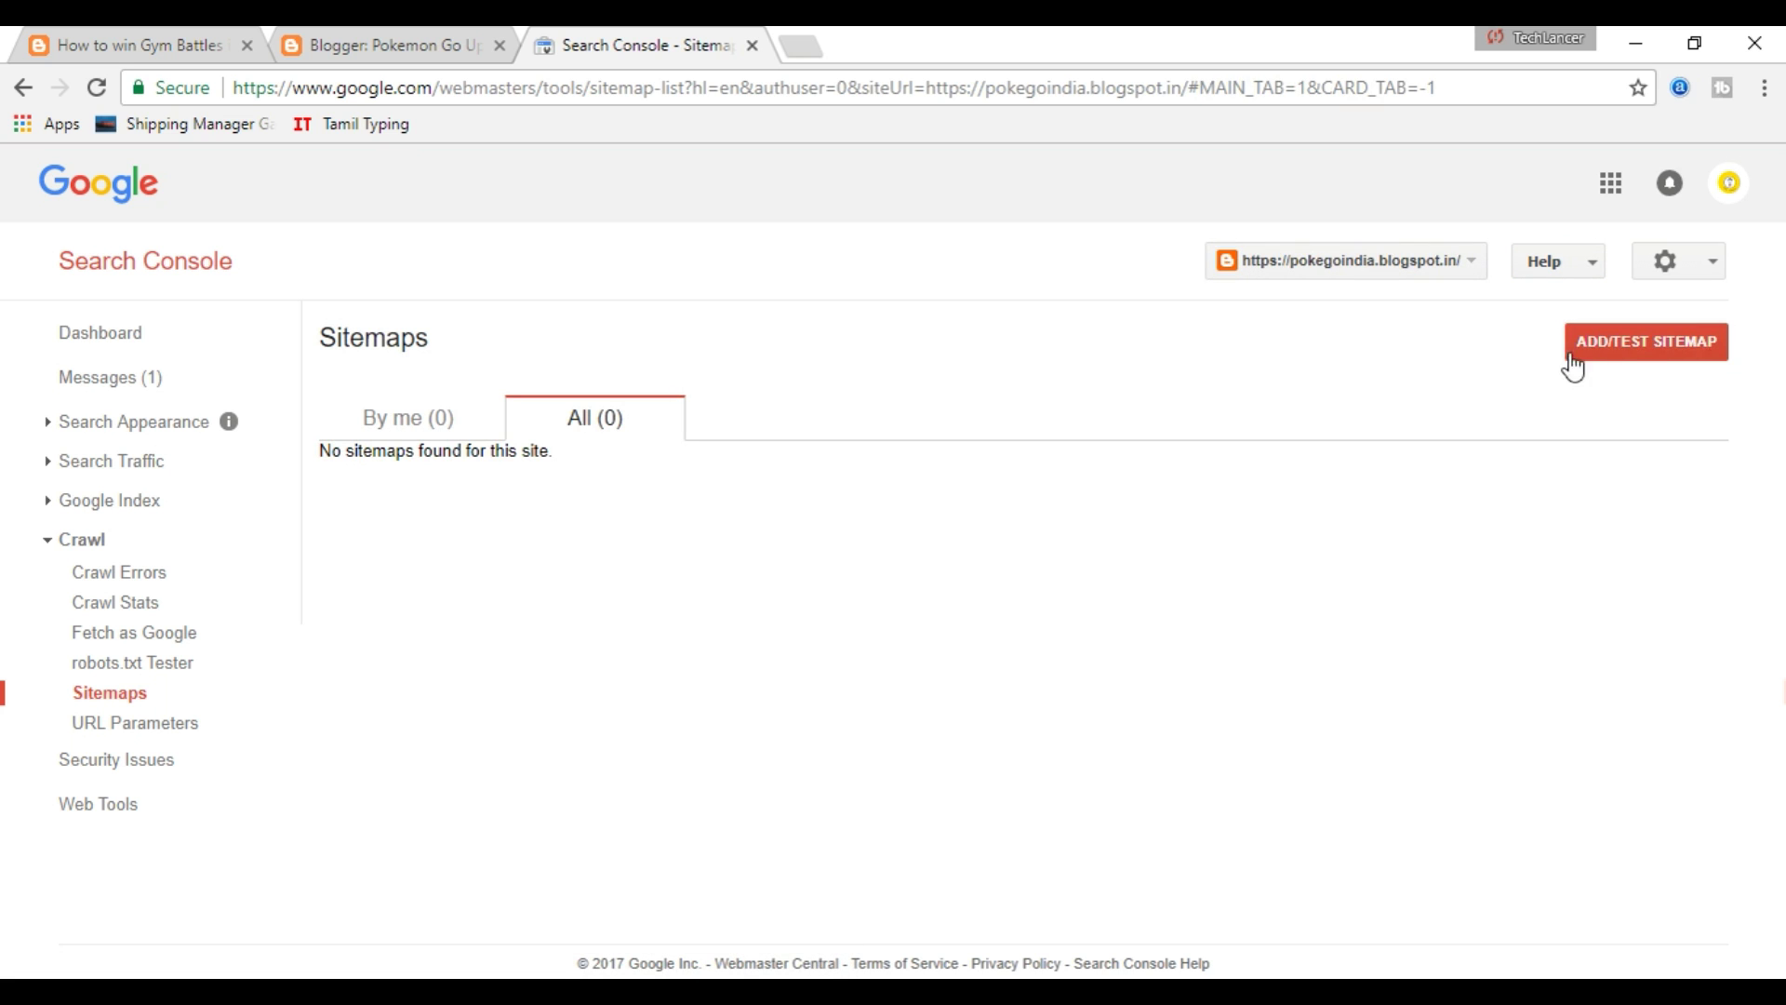
Add and submit the blog's atom.xml sitemap path
click(1652, 354)
click(1534, 428)
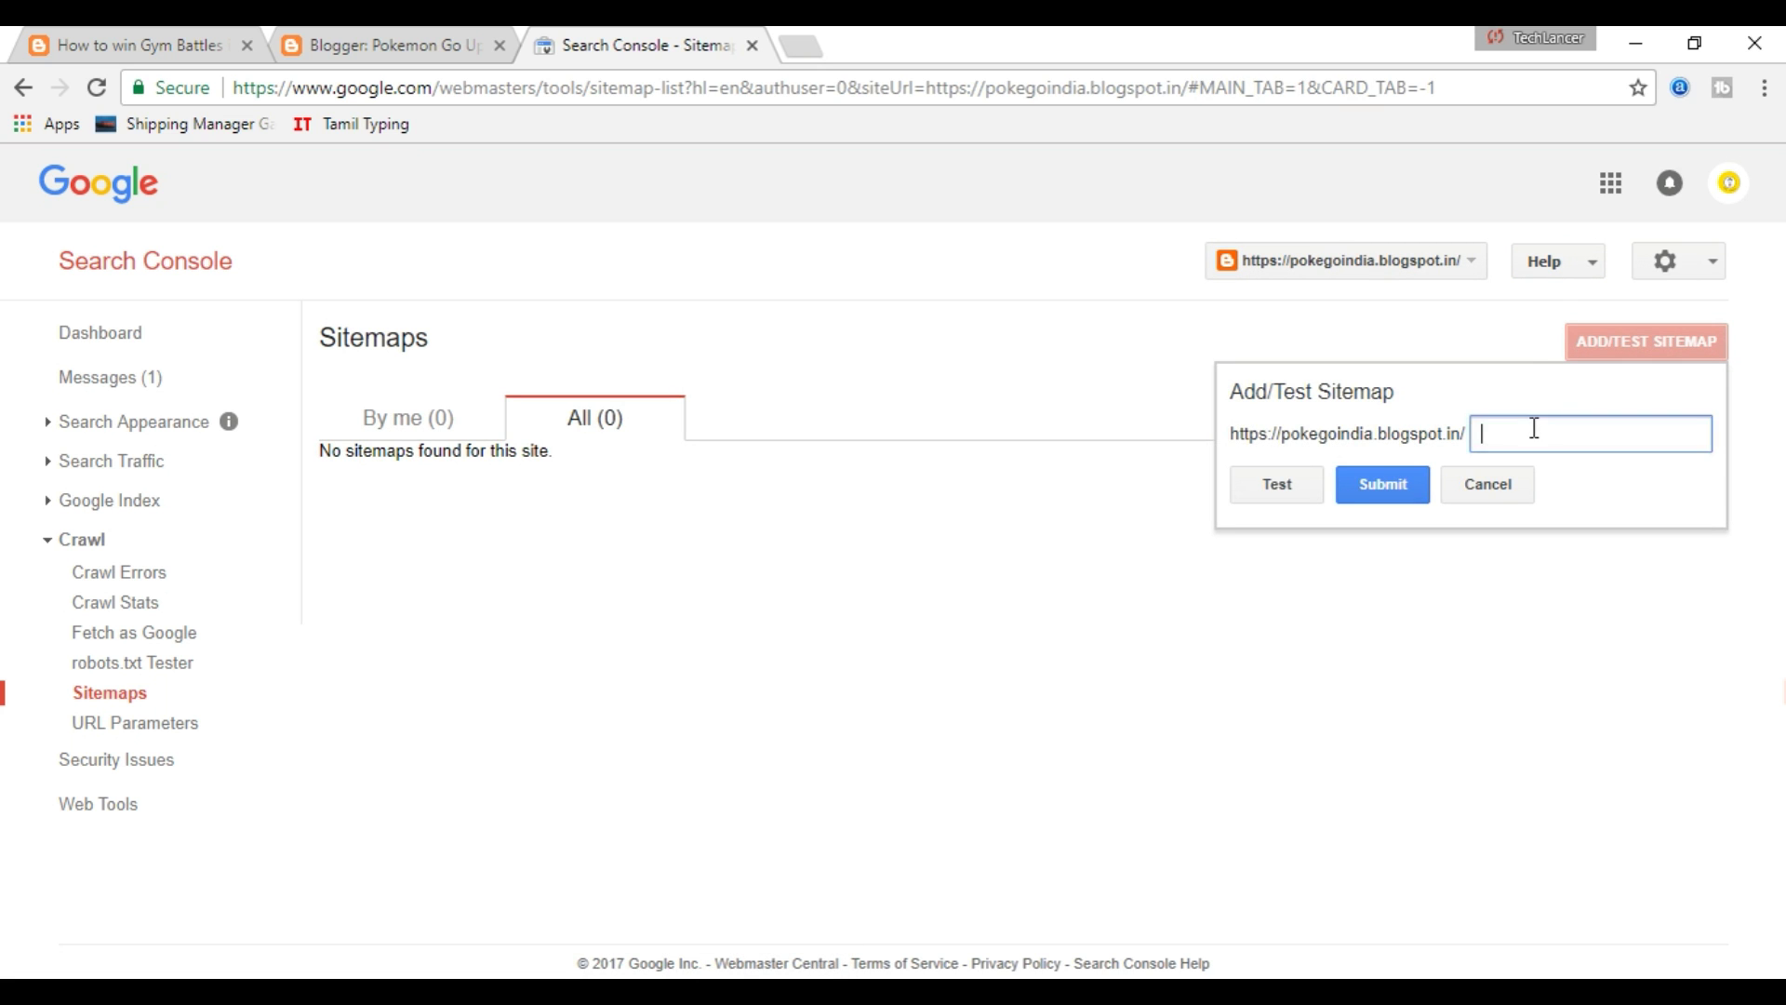
key(ctrl+v)
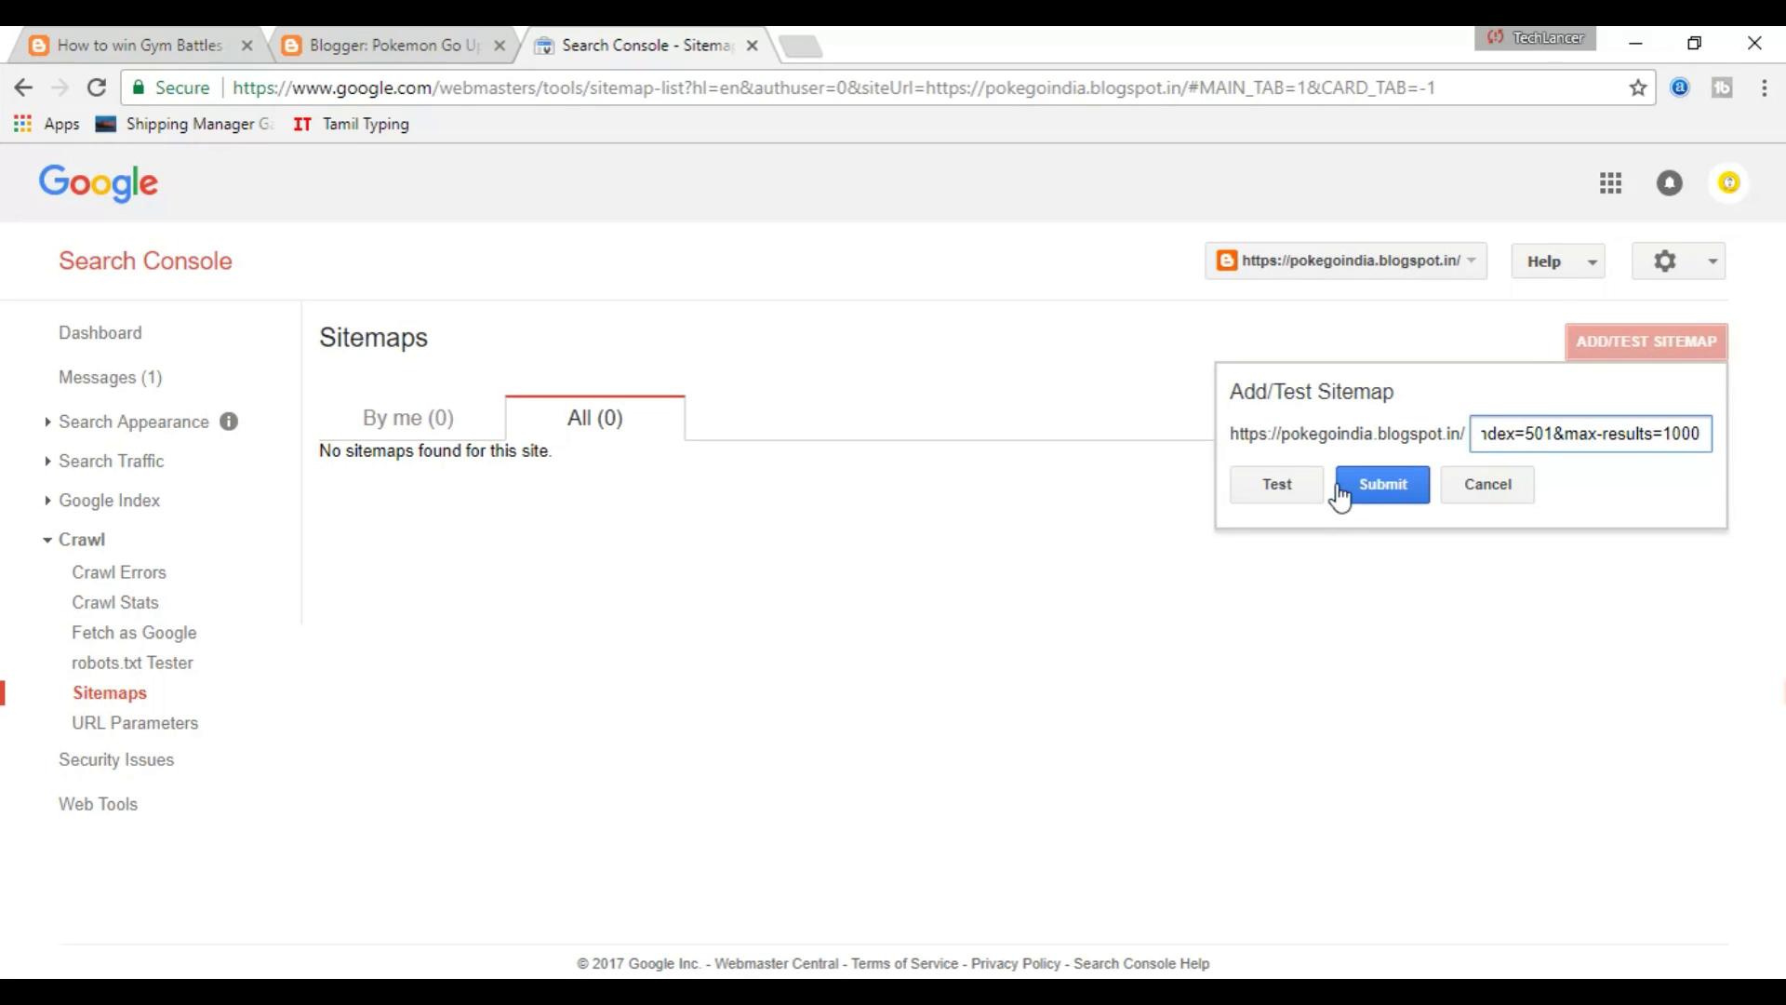
click(1384, 486)
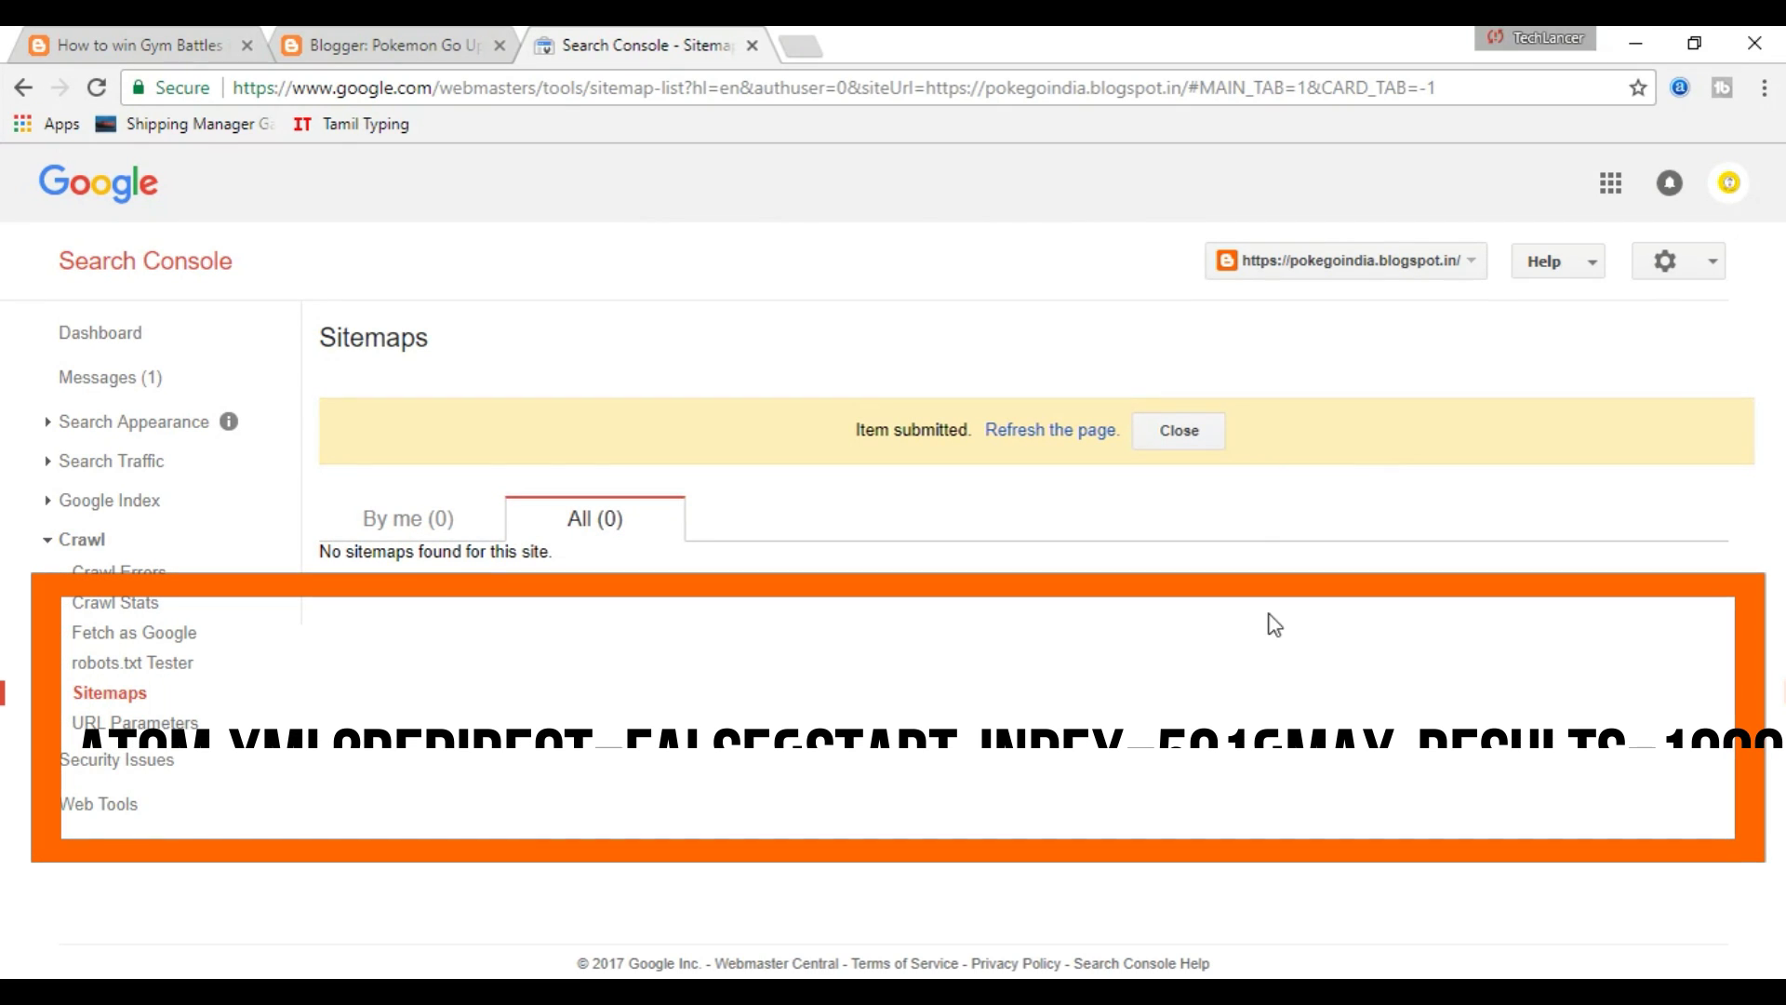
Refresh to show atom.xml listed as pending, open it, and check the 'pokegoindia' Google results
click(1082, 436)
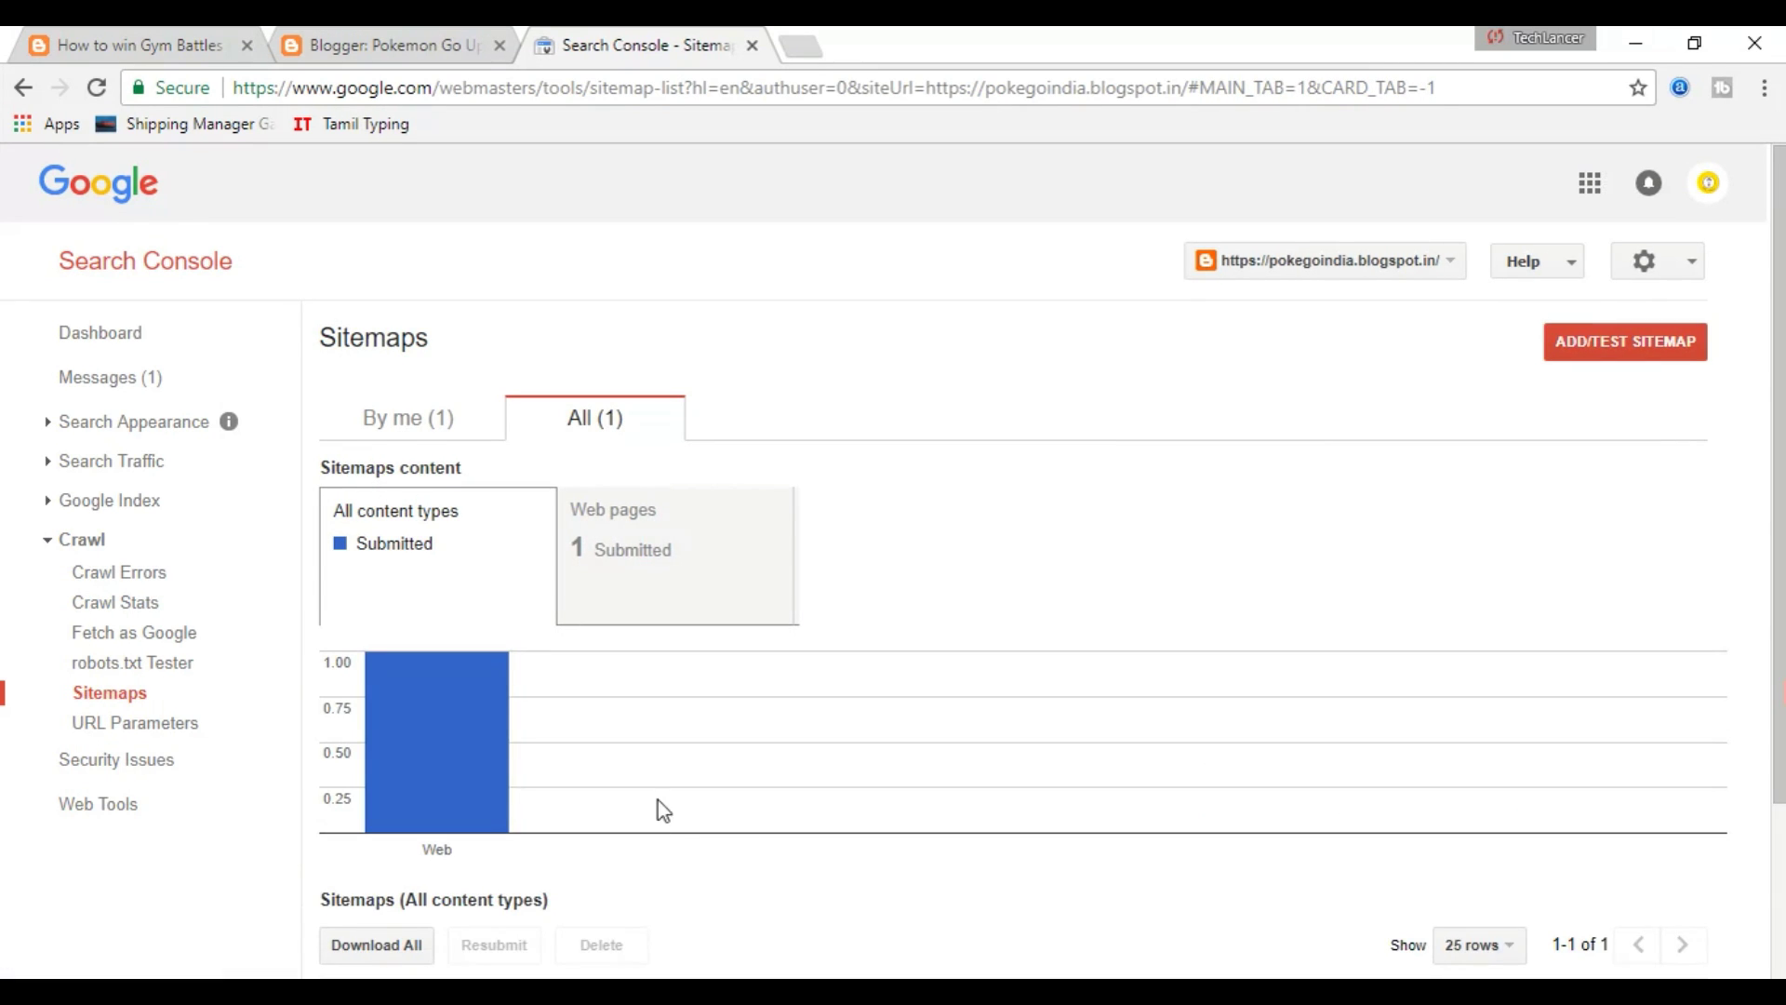
scroll(657, 801, down, 3)
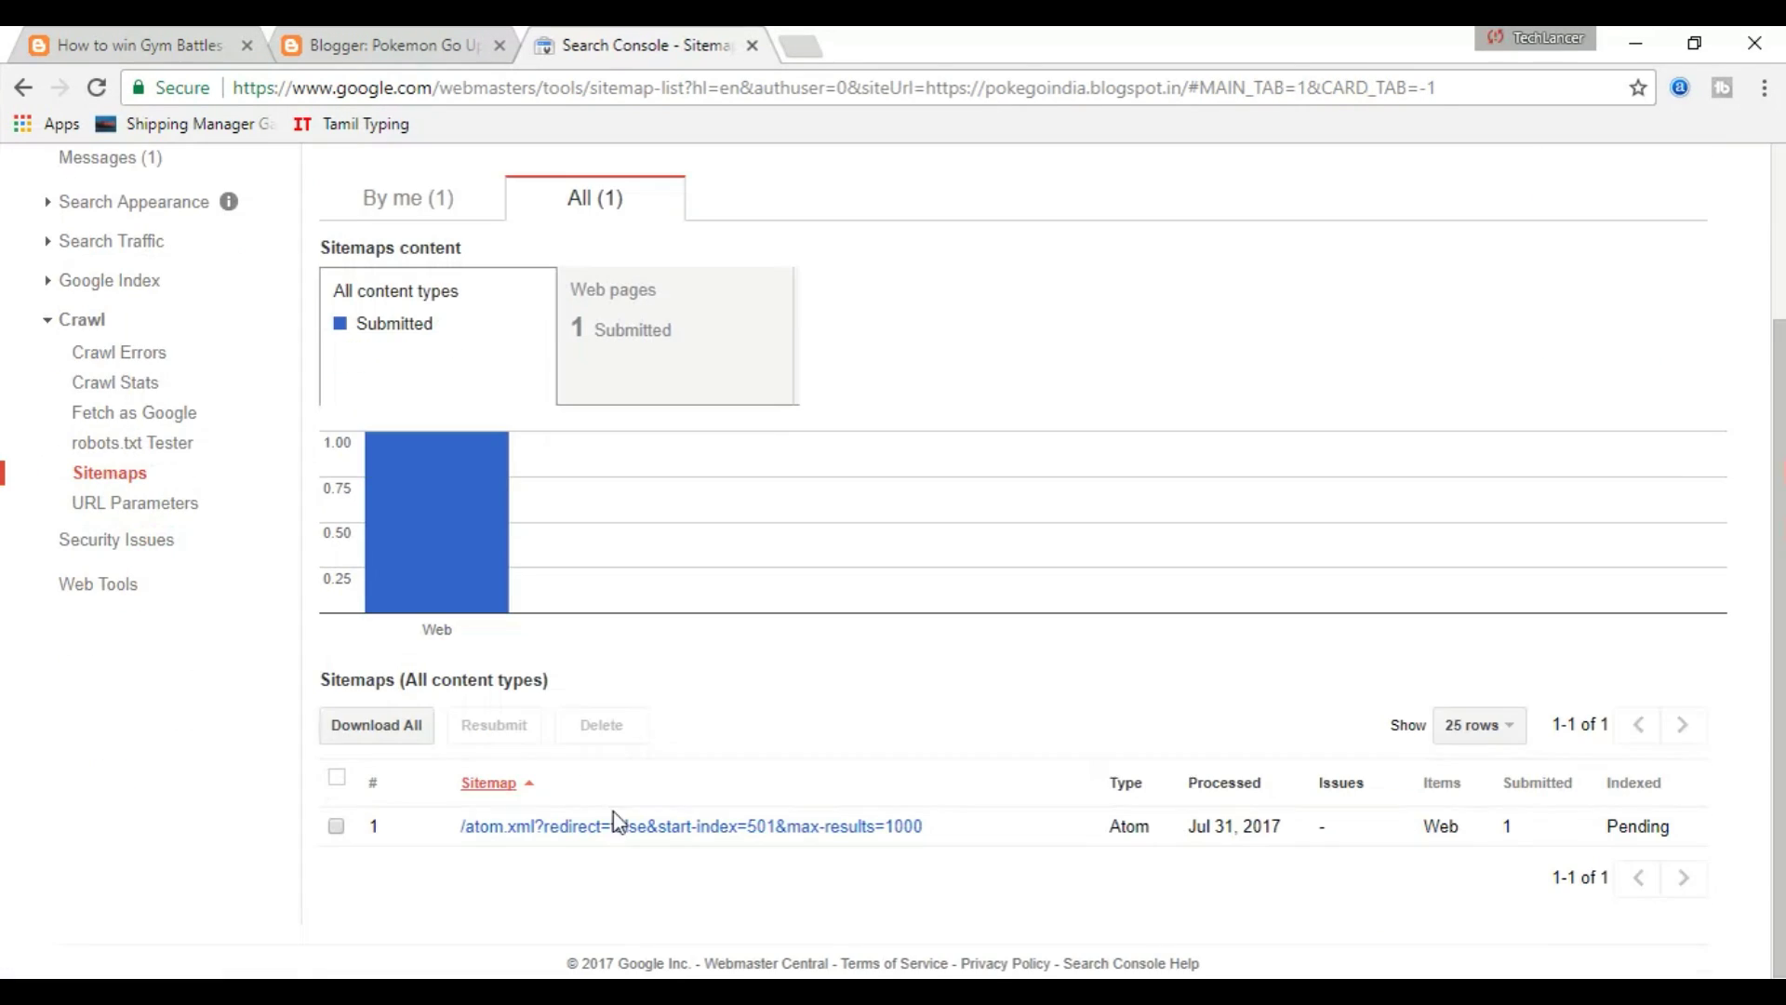
click(750, 827)
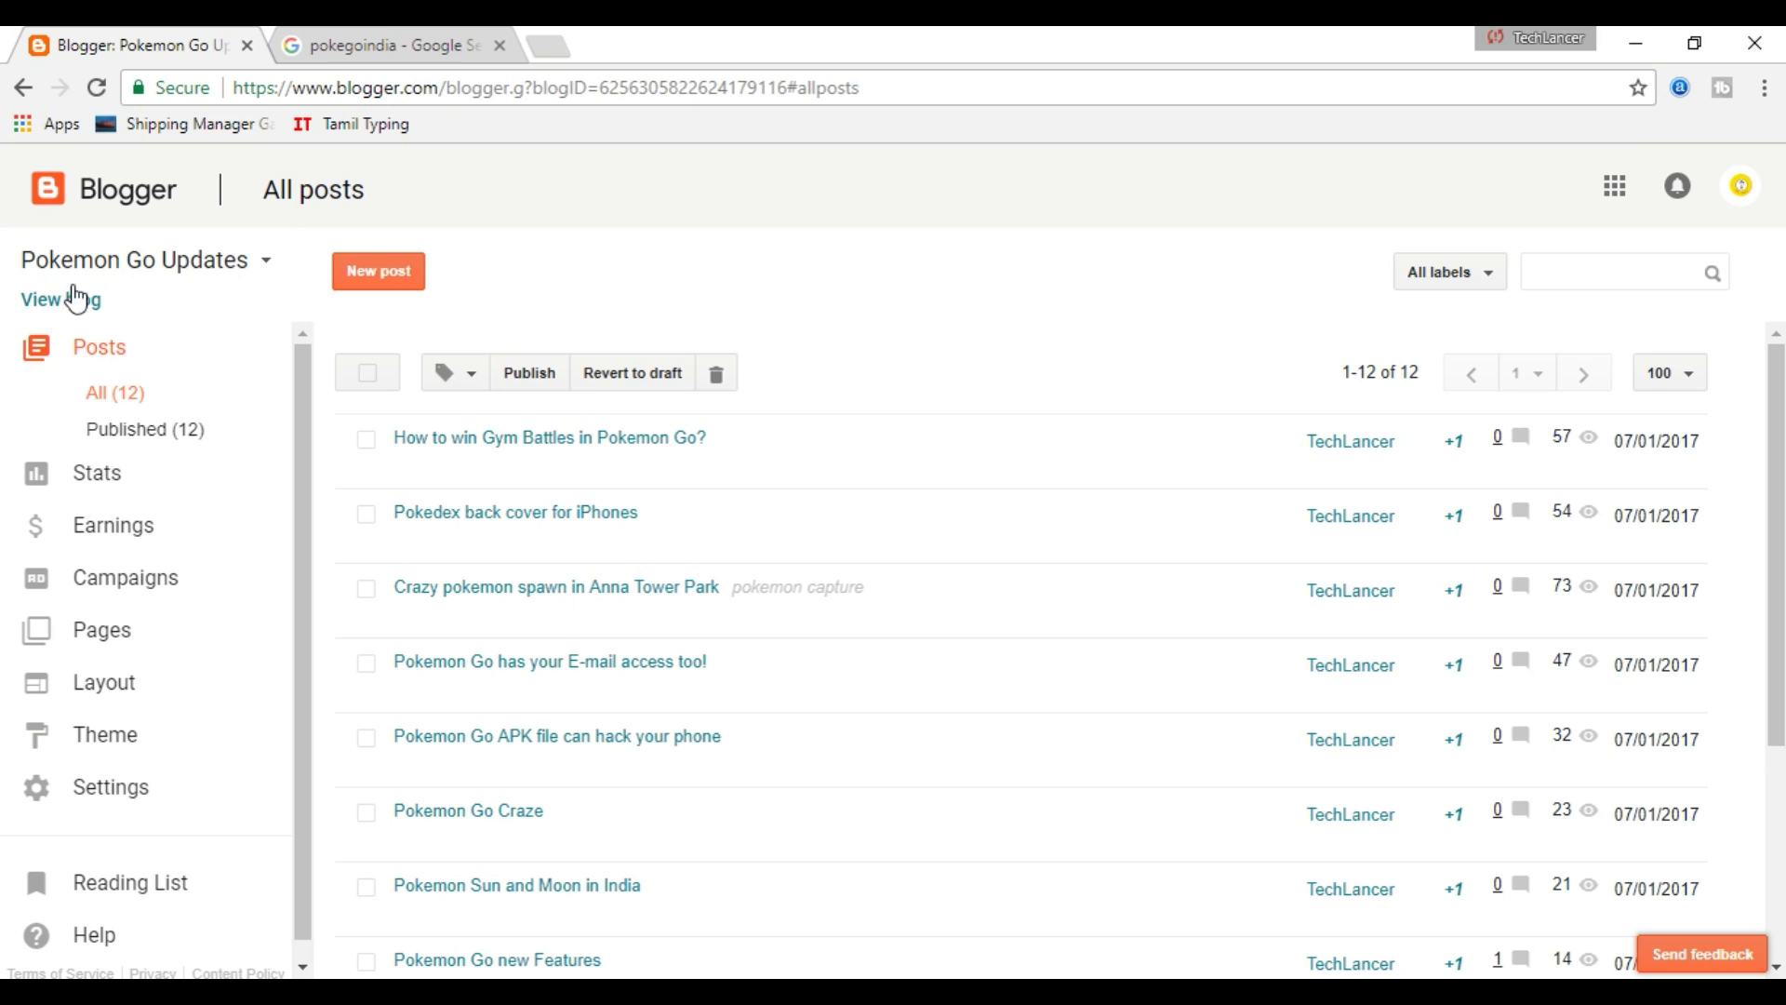
click(388, 30)
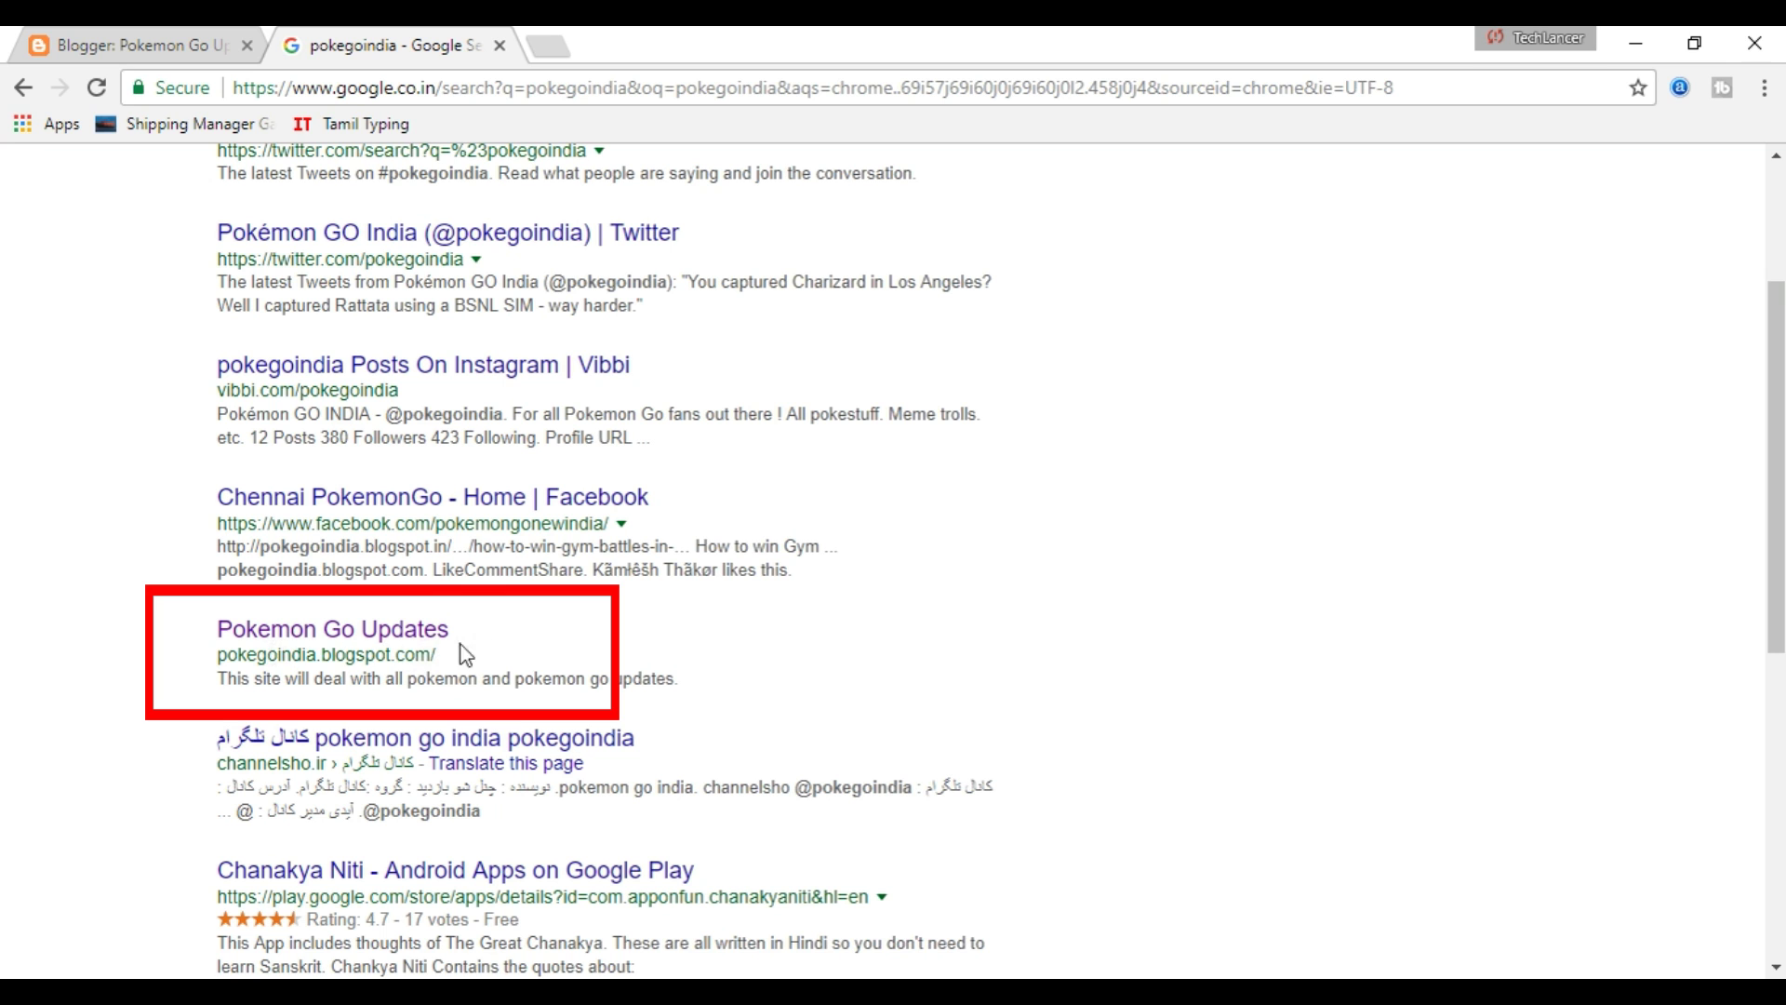
scroll(471, 567, down, 7)
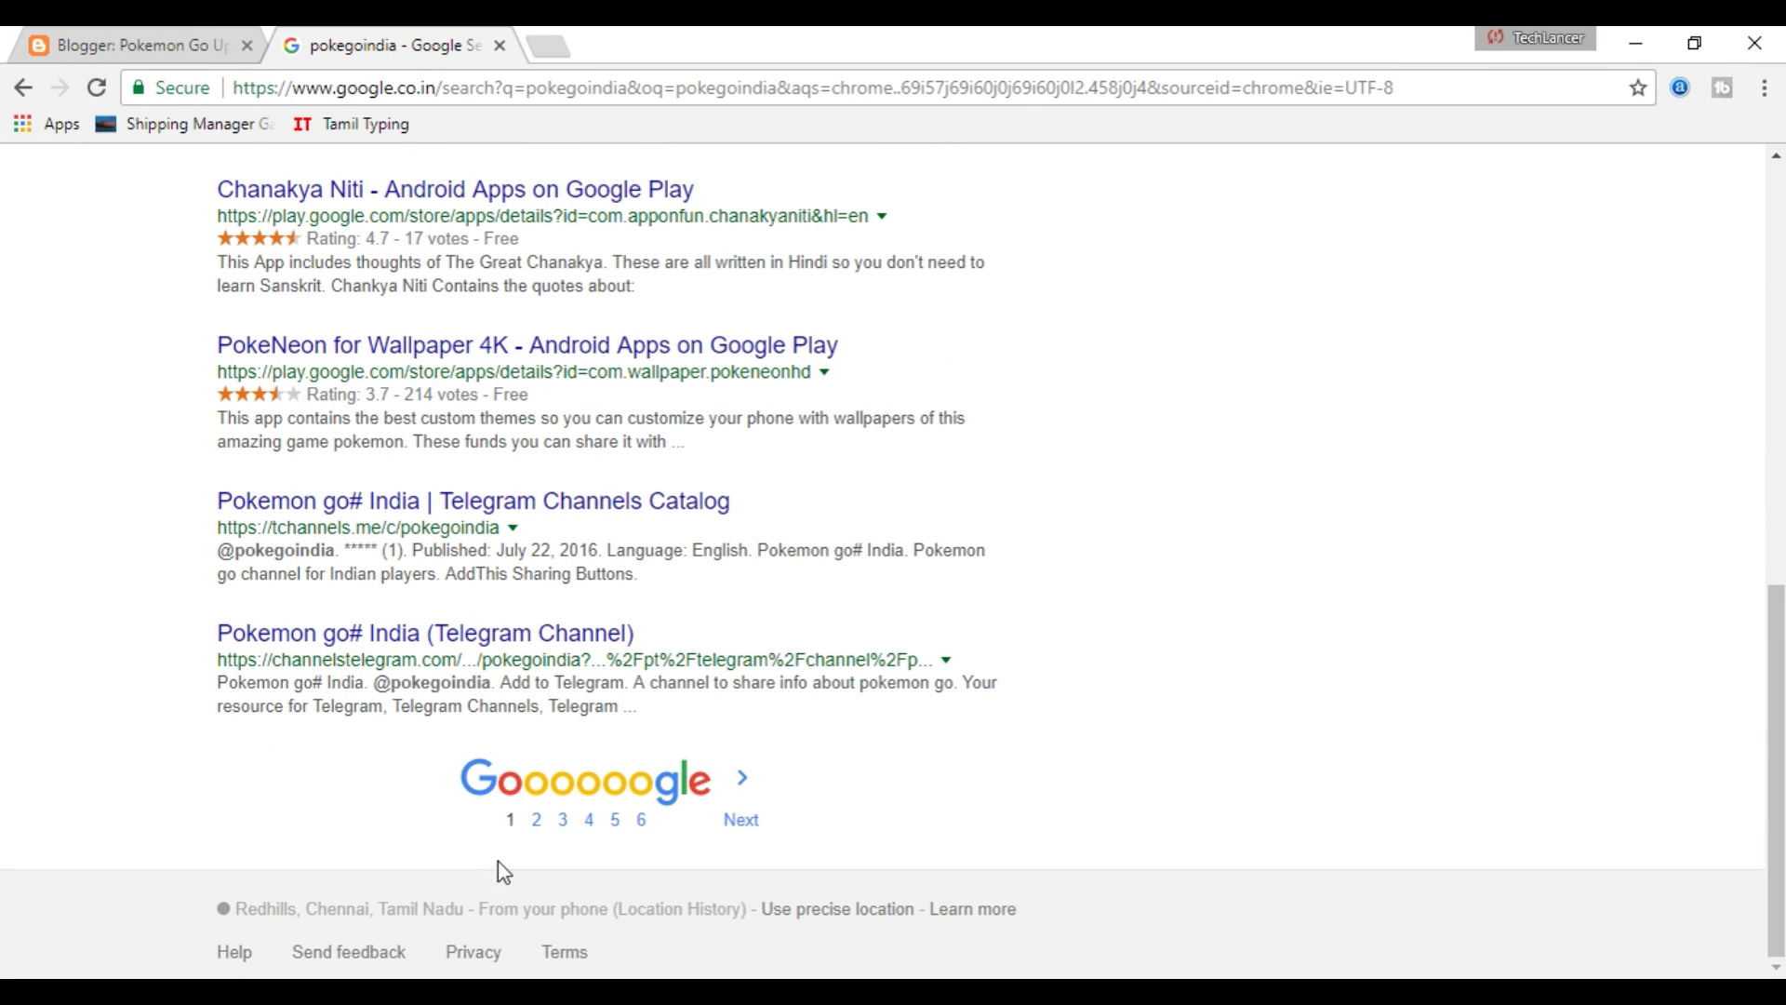
scroll(443, 510, up, 7)
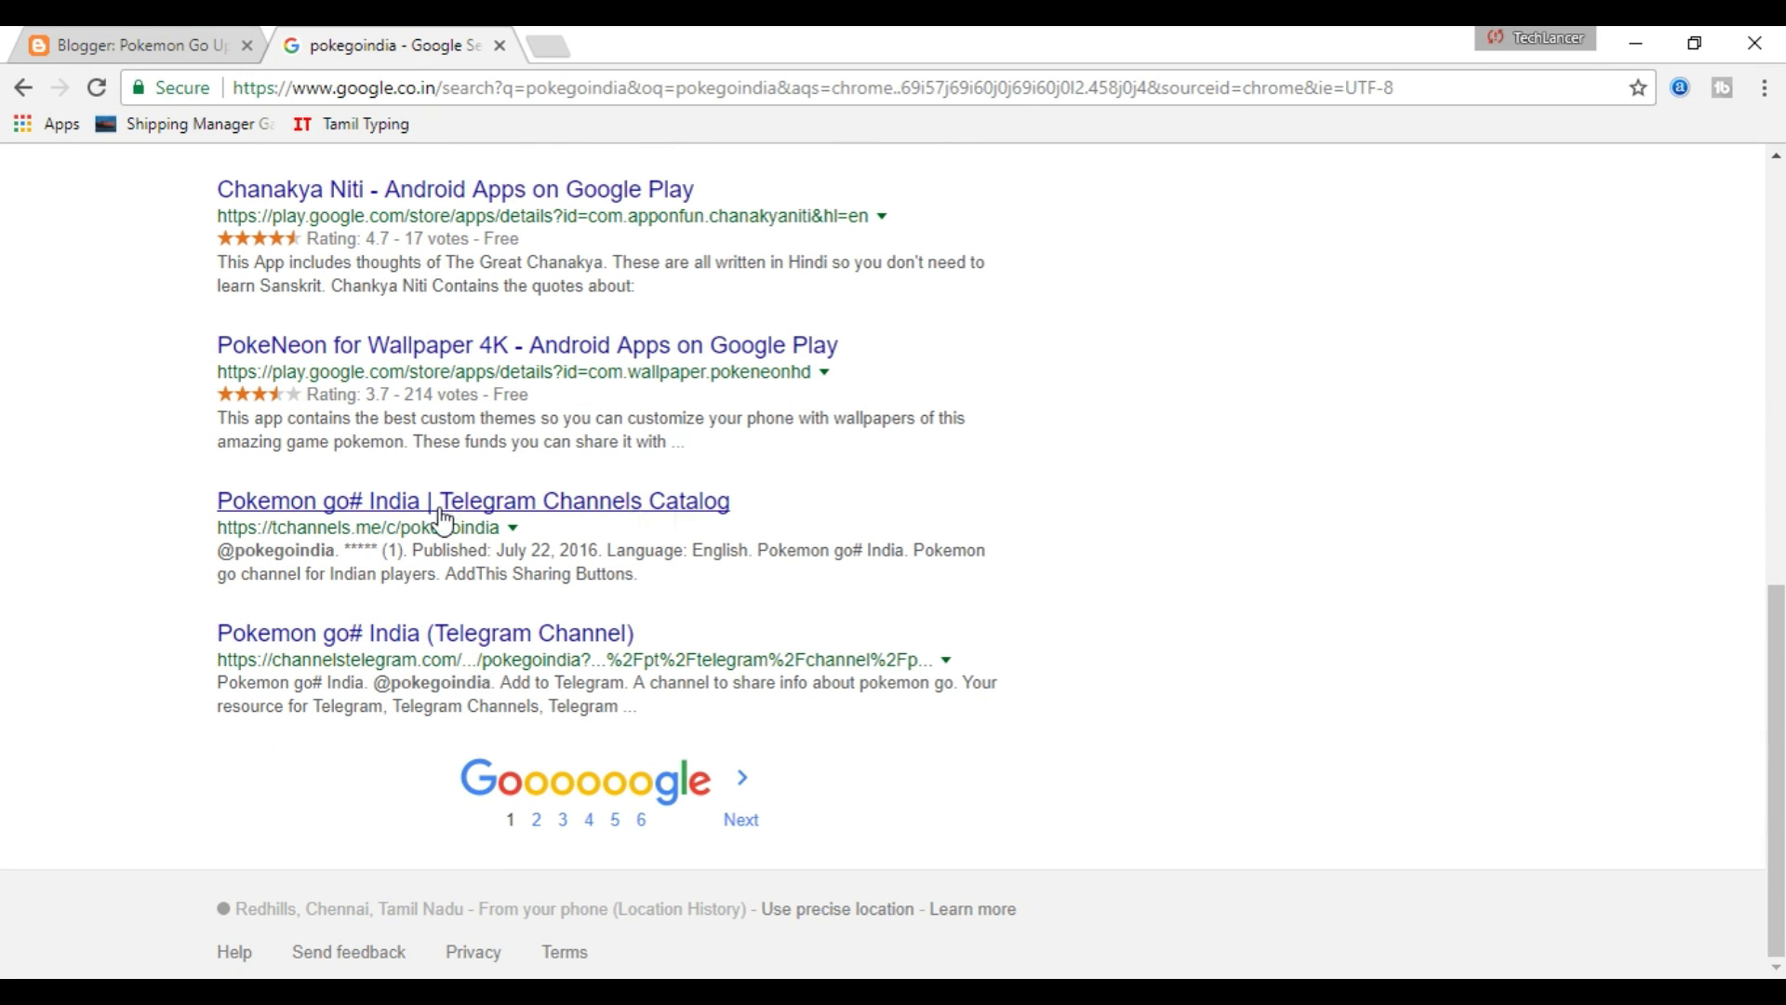
scroll(442, 511, up, 2)
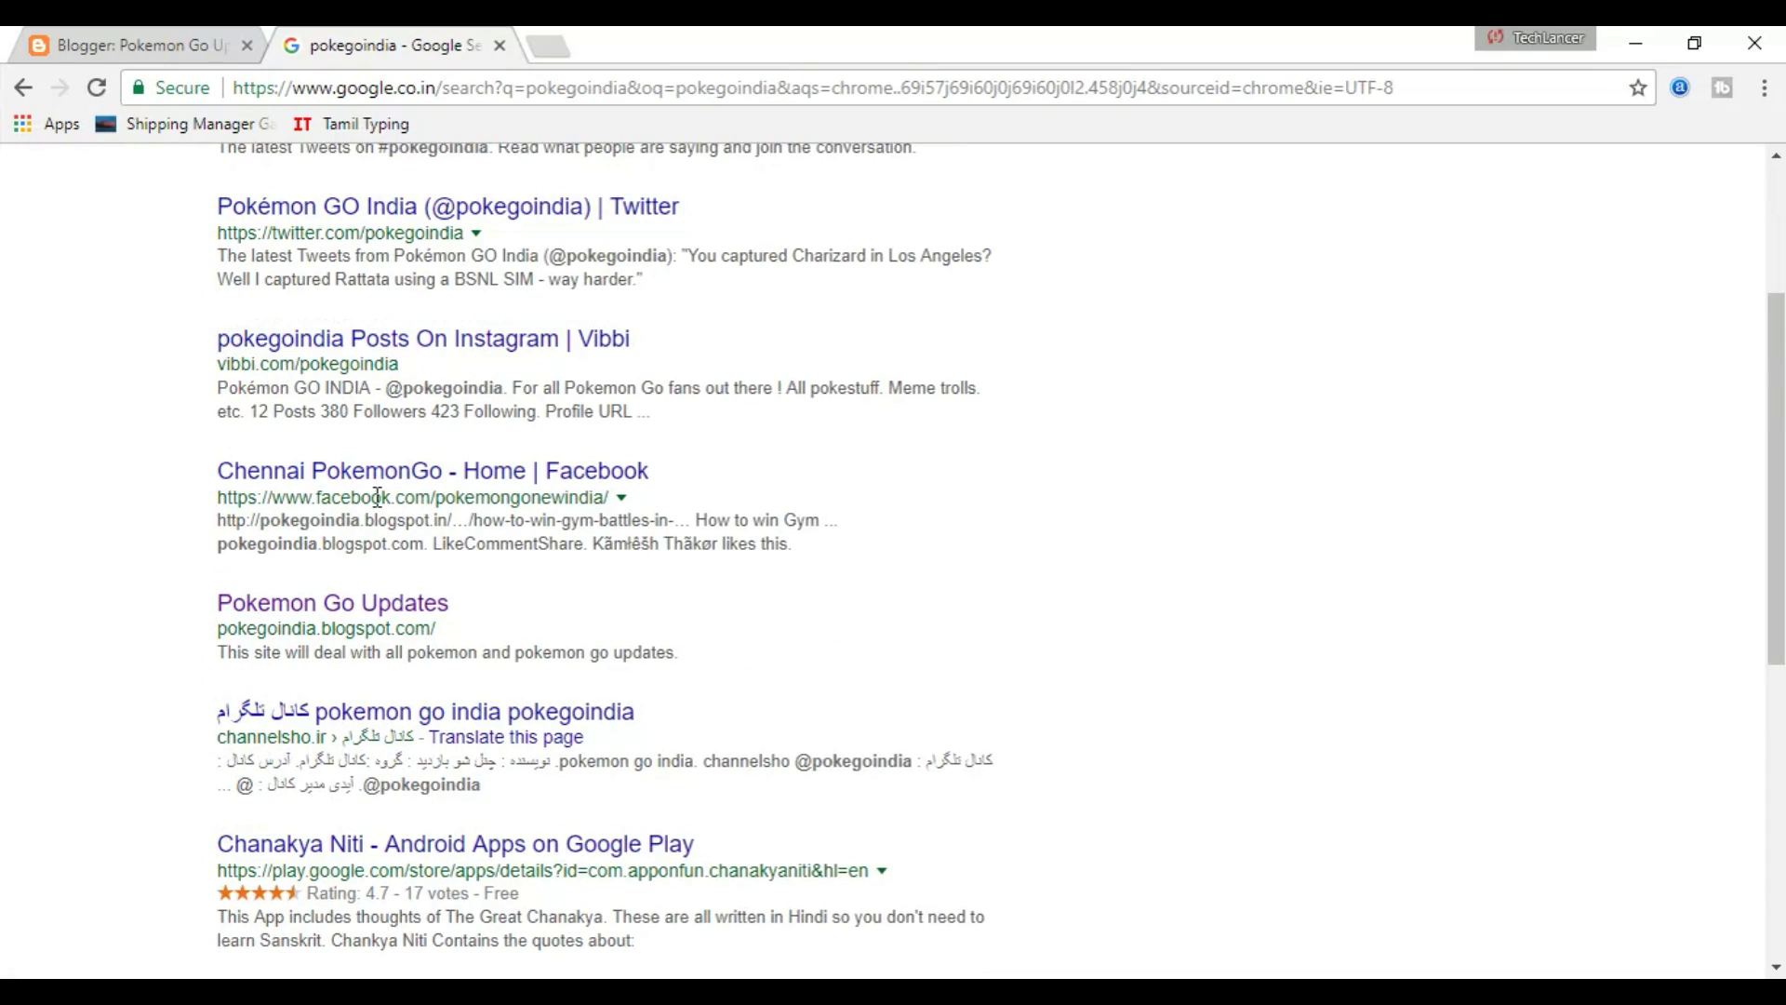
scroll(253, 414, up, 2)
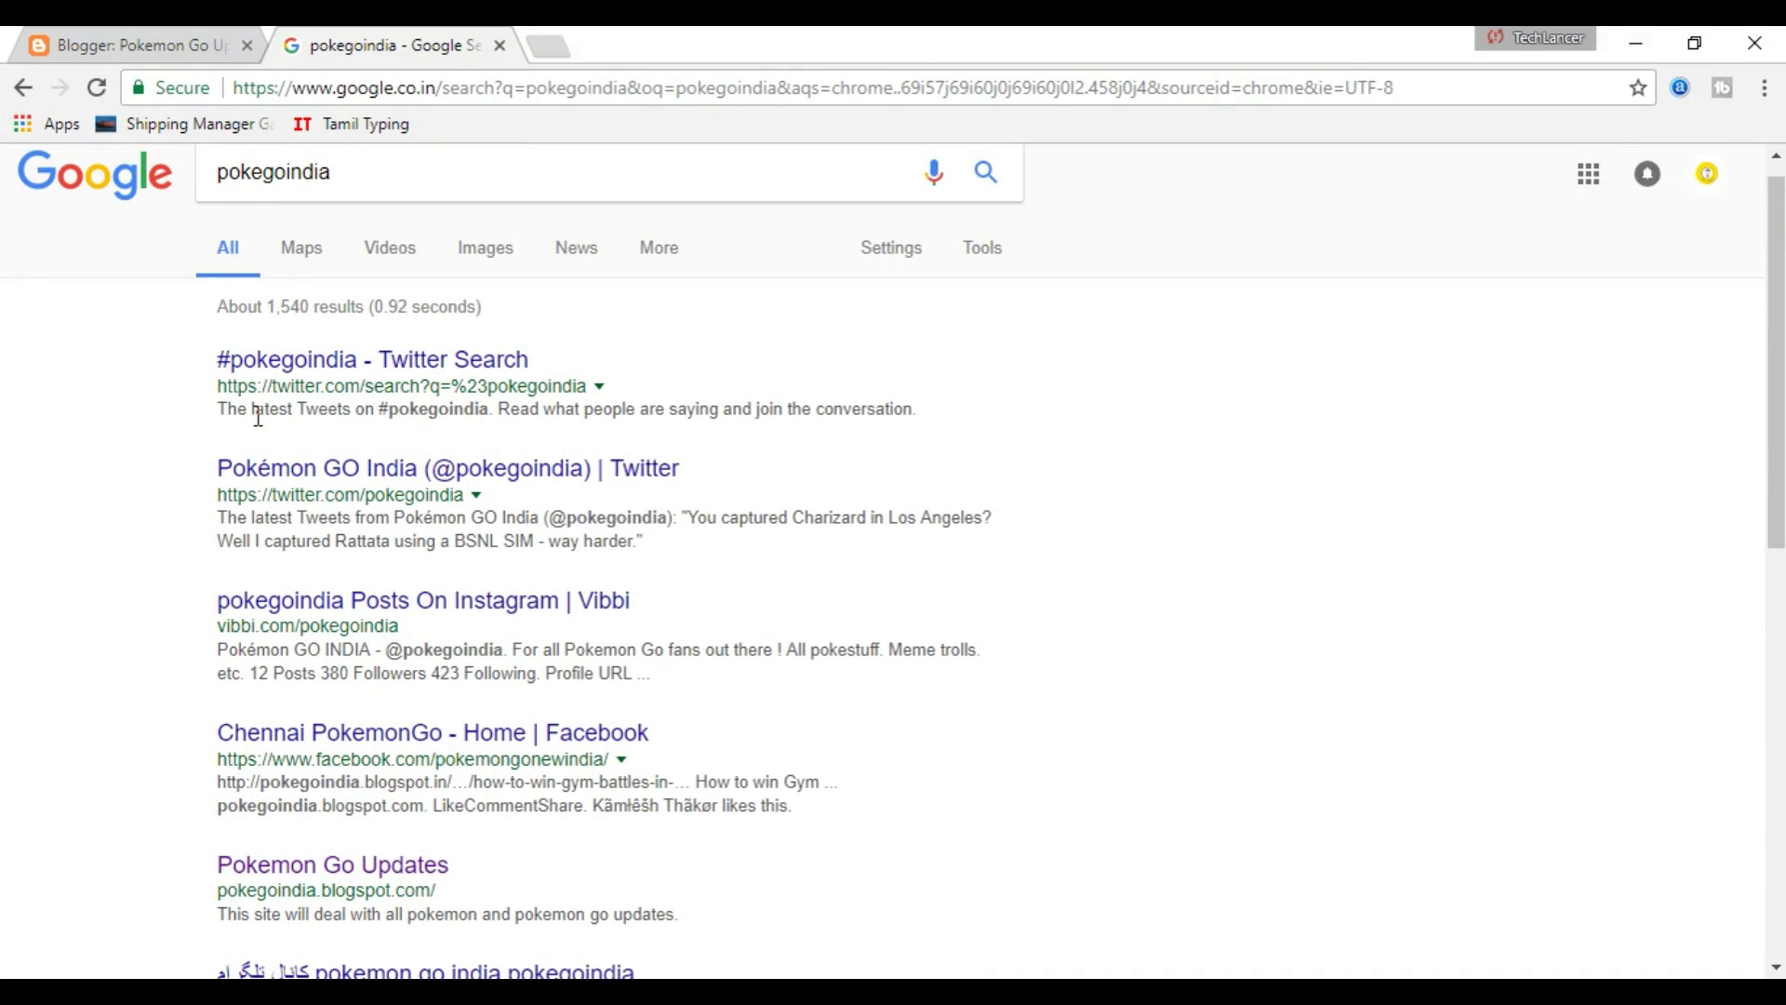
scroll(253, 426, down, 4)
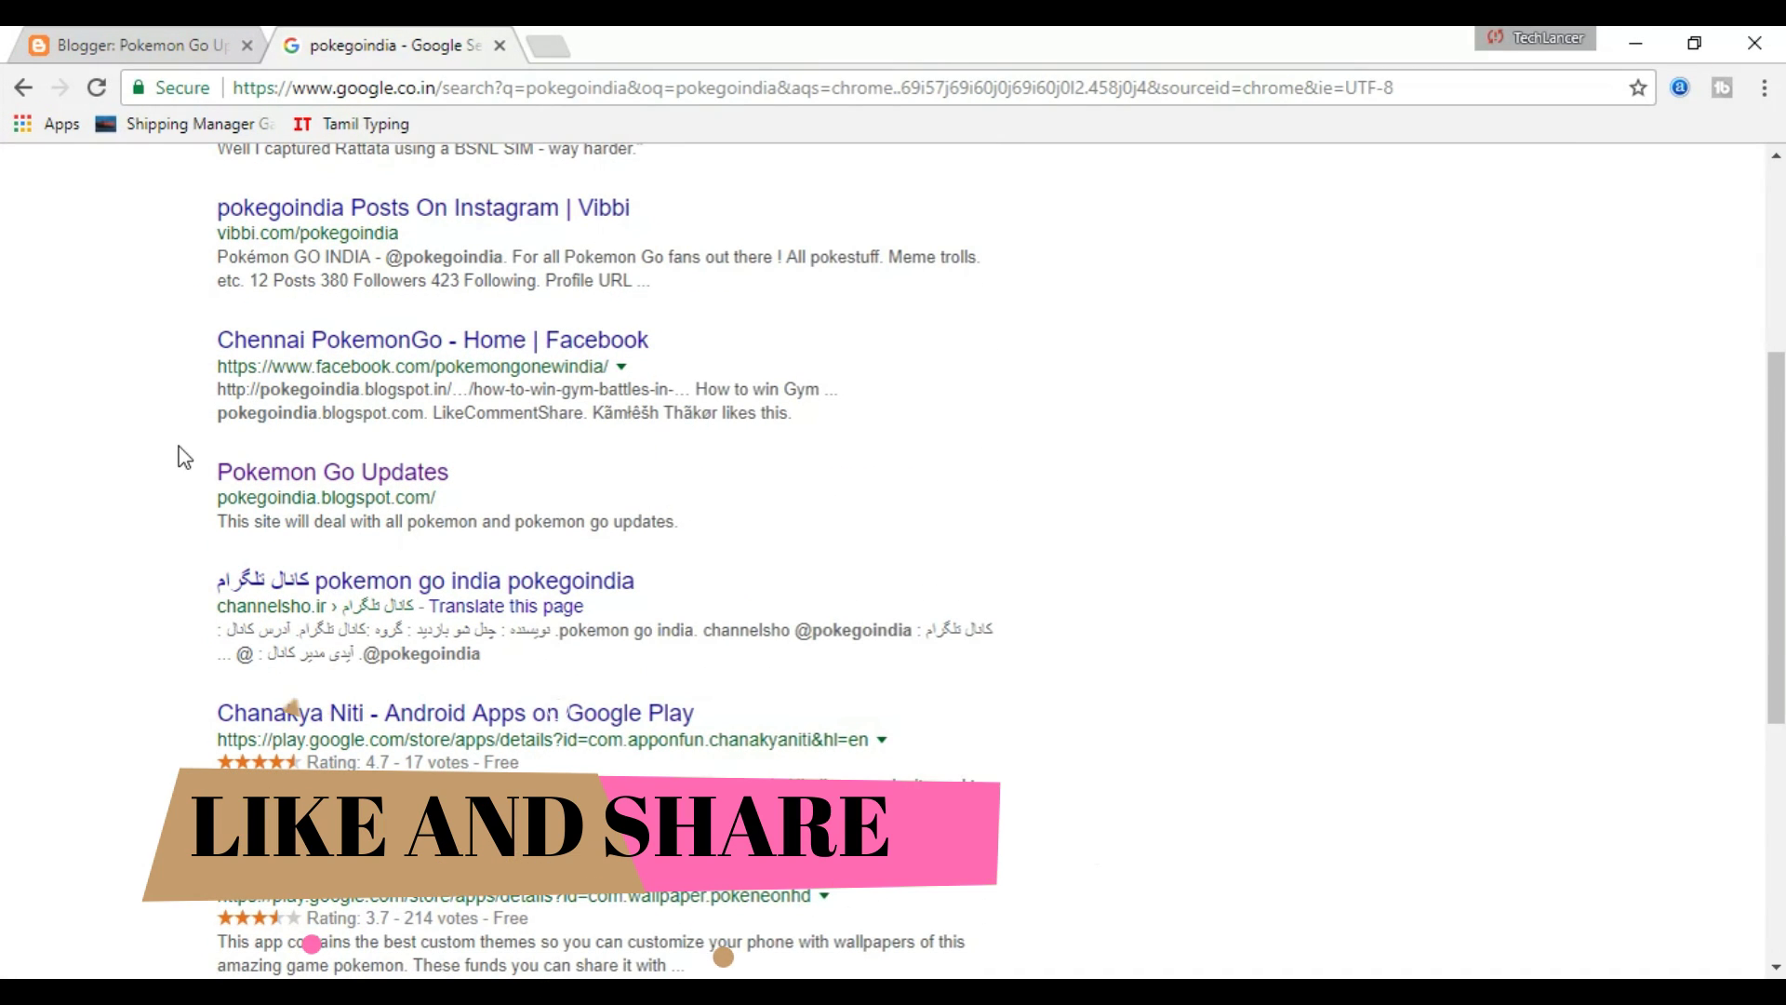